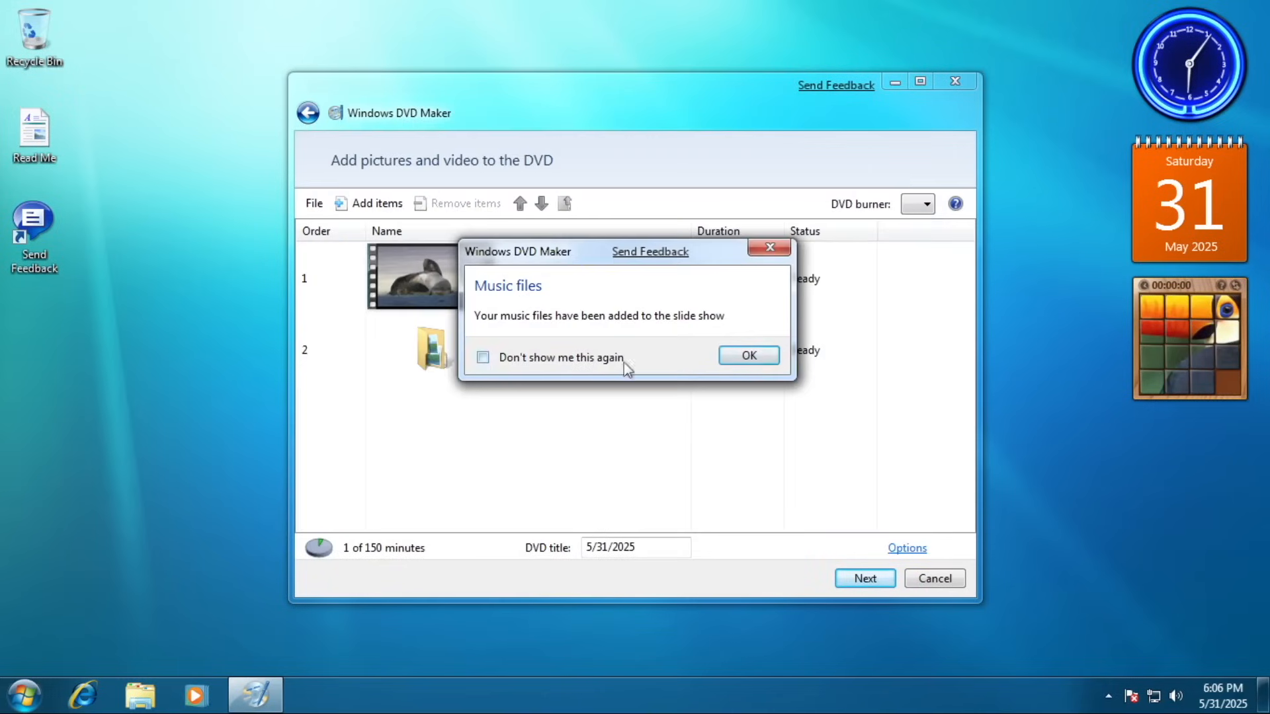
key("Return")
Dismiss the 'Music files' notice in Windows DVD Maker and continue the slide show project.
scroll(879, 396, "down", 5)
left_click(879, 306)
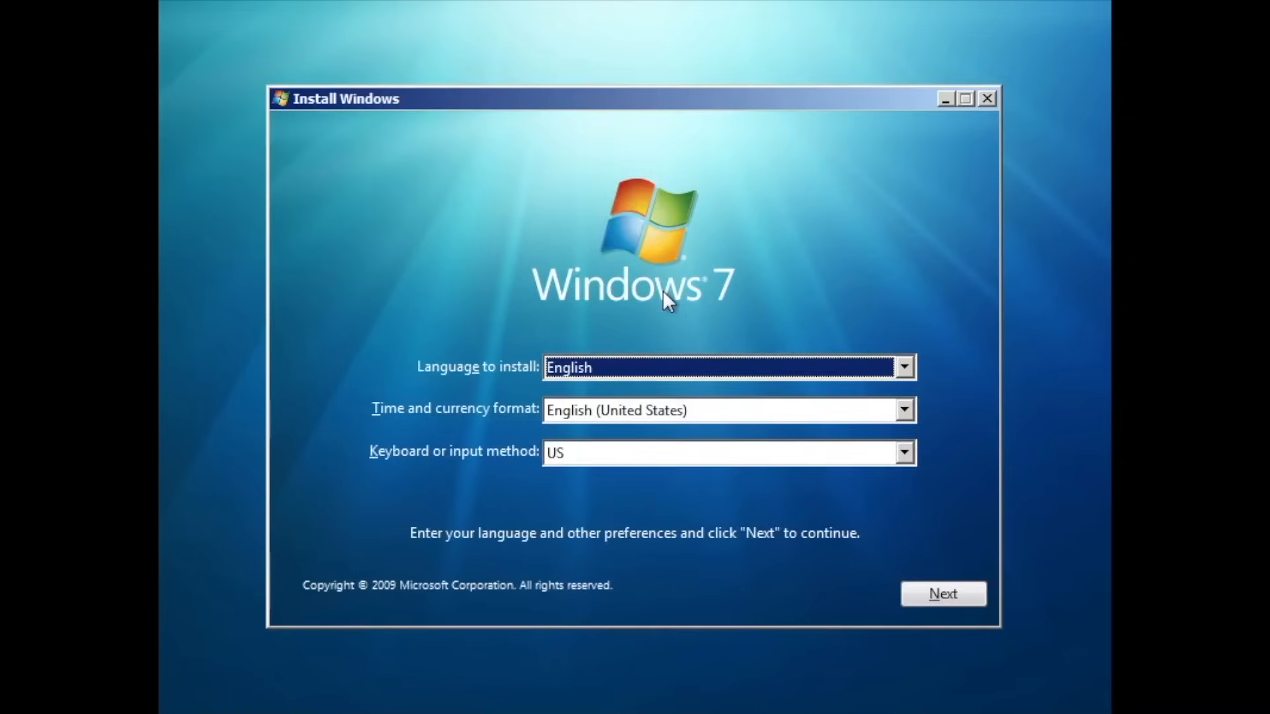
Keep English language, US time format and US keyboard, then start the Windows installation.
left_click(939, 592)
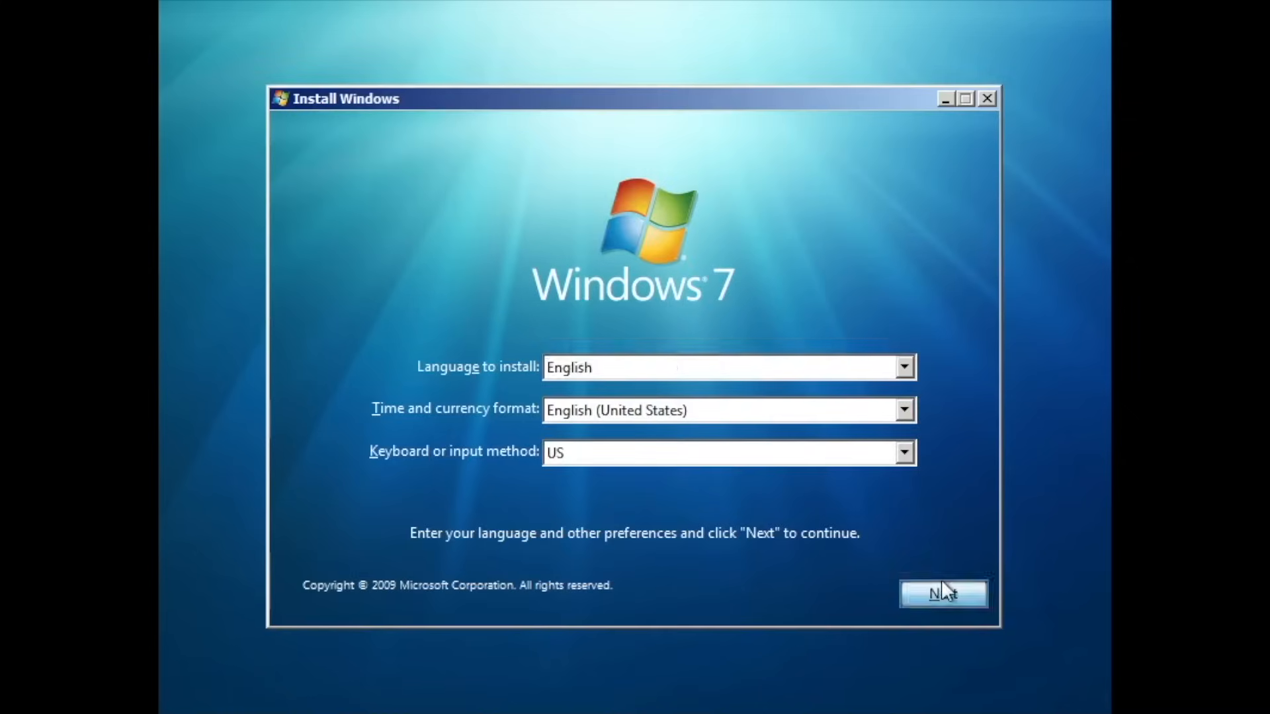
left_click(631, 371)
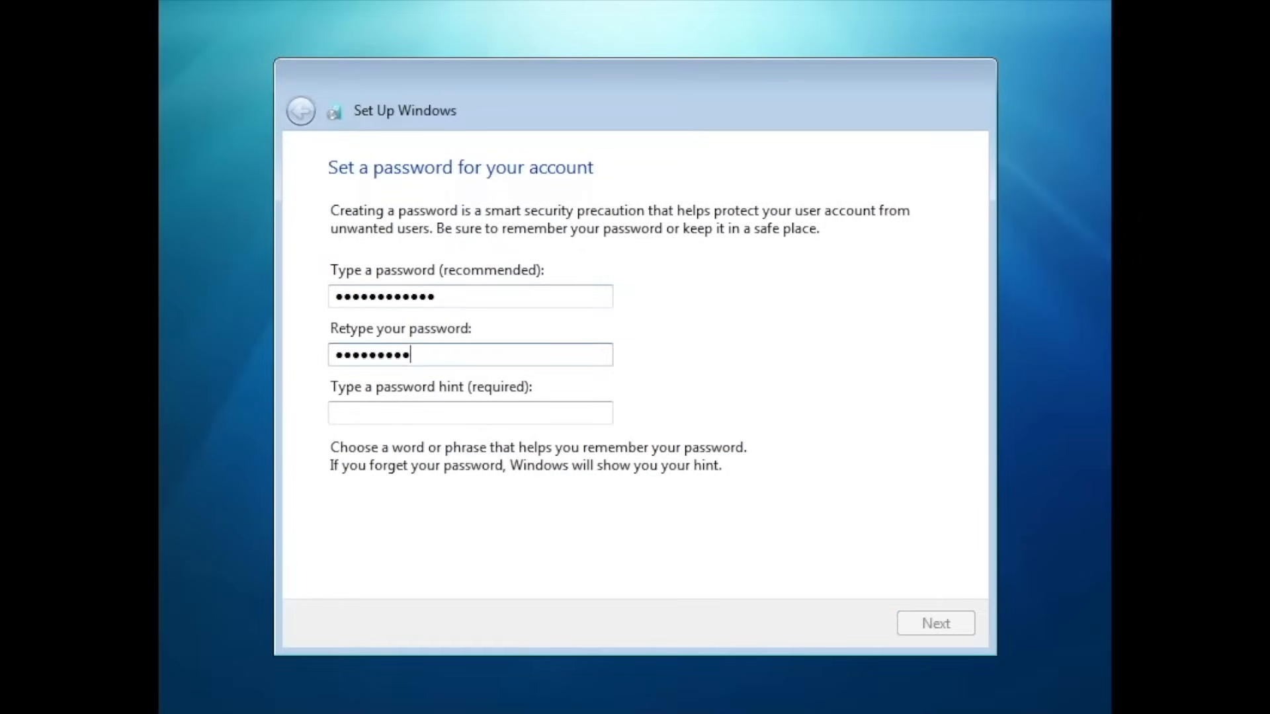
Fill in the password hint and choose Home network as the network location.
key("Tab")
type("No! The sun is a deadly lazer")
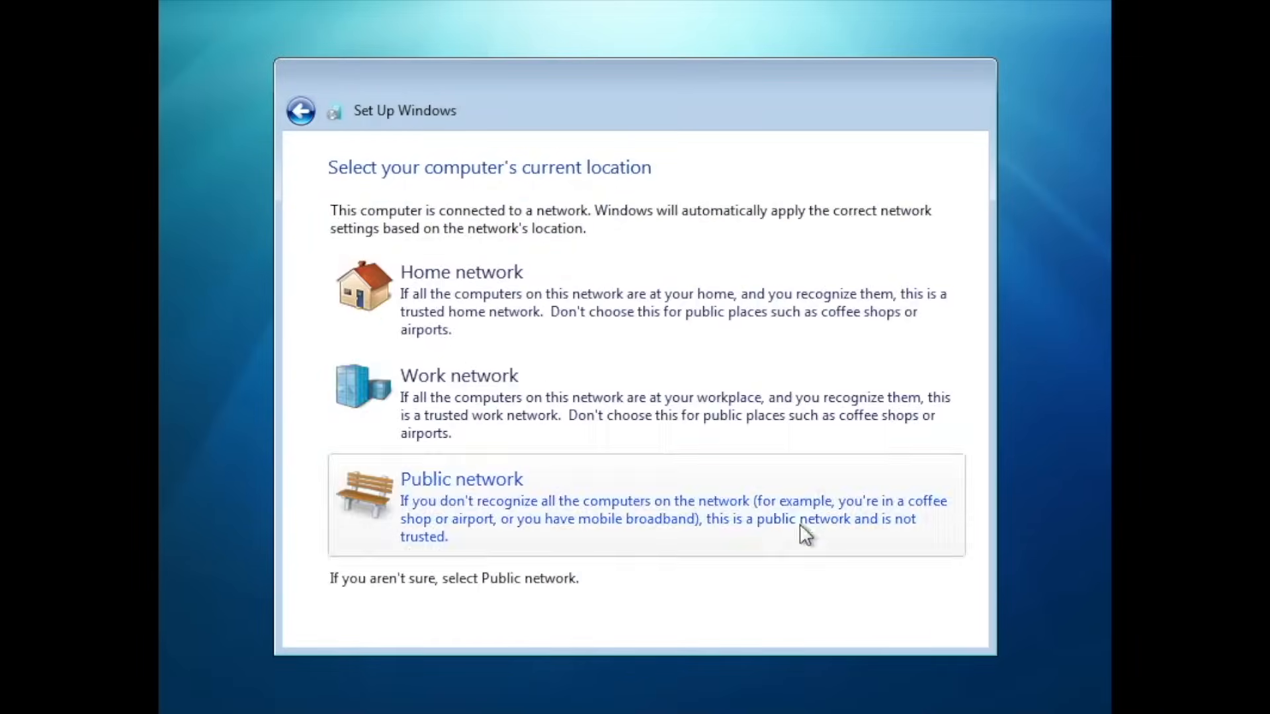
left_click(743, 329)
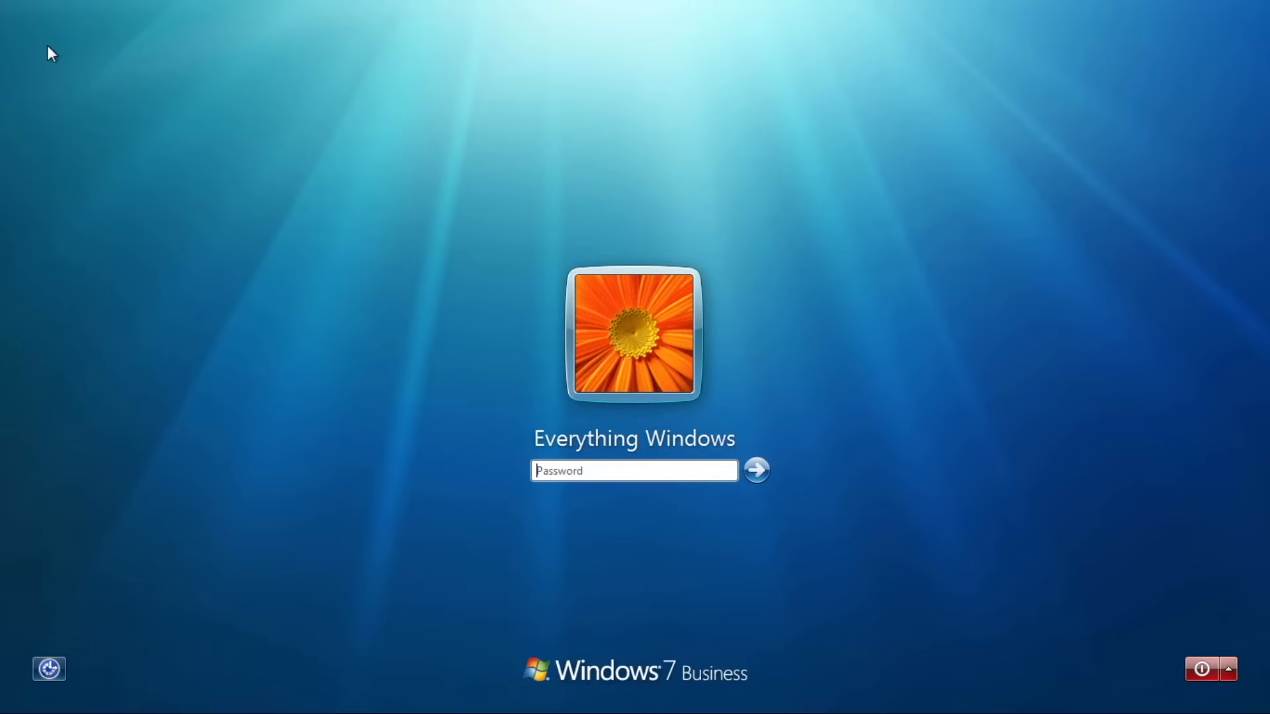
Enter the account password to sign in to the Windows desktop.
type("•••••••••••")
key("Return")
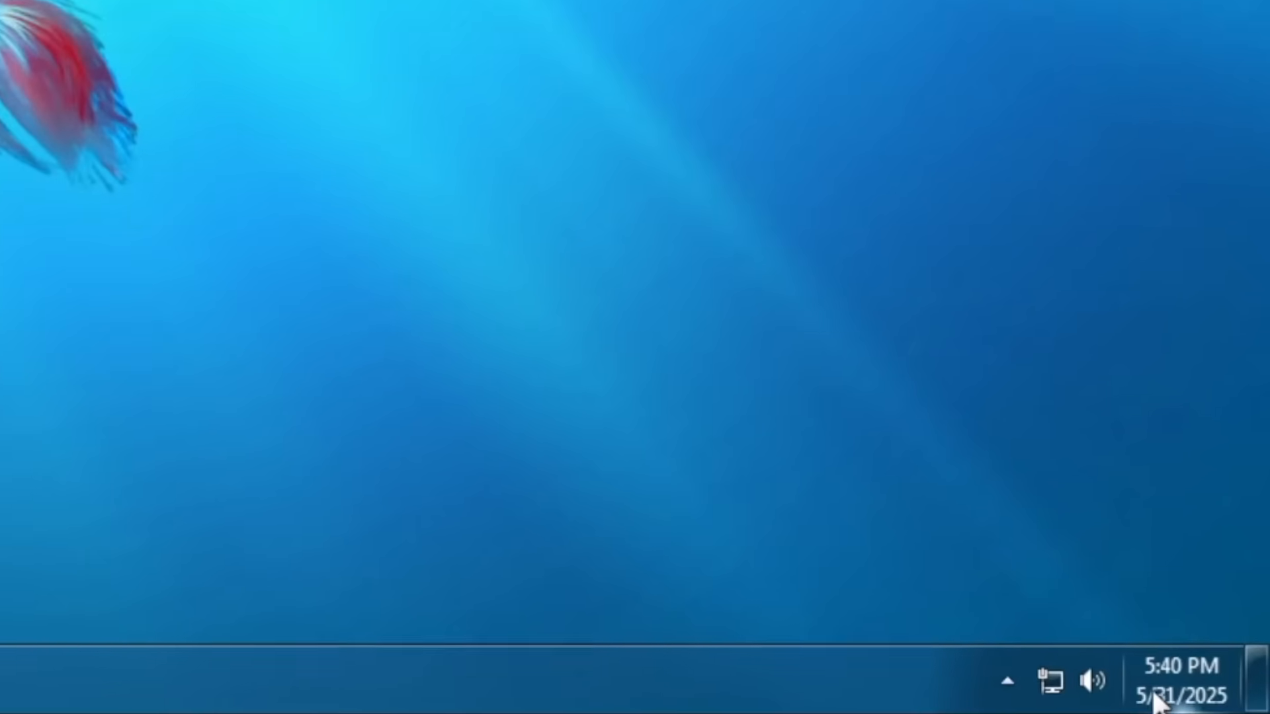
left_click(1169, 699)
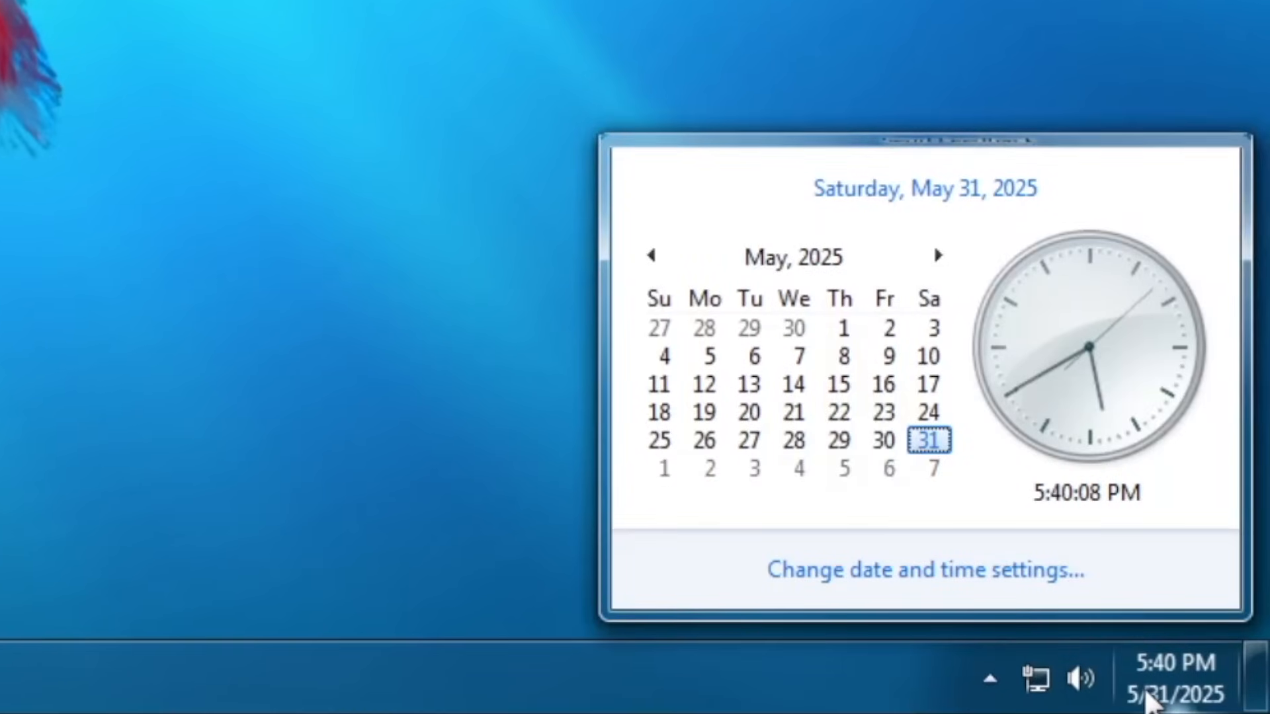
left_click(1085, 676)
left_click(1034, 676)
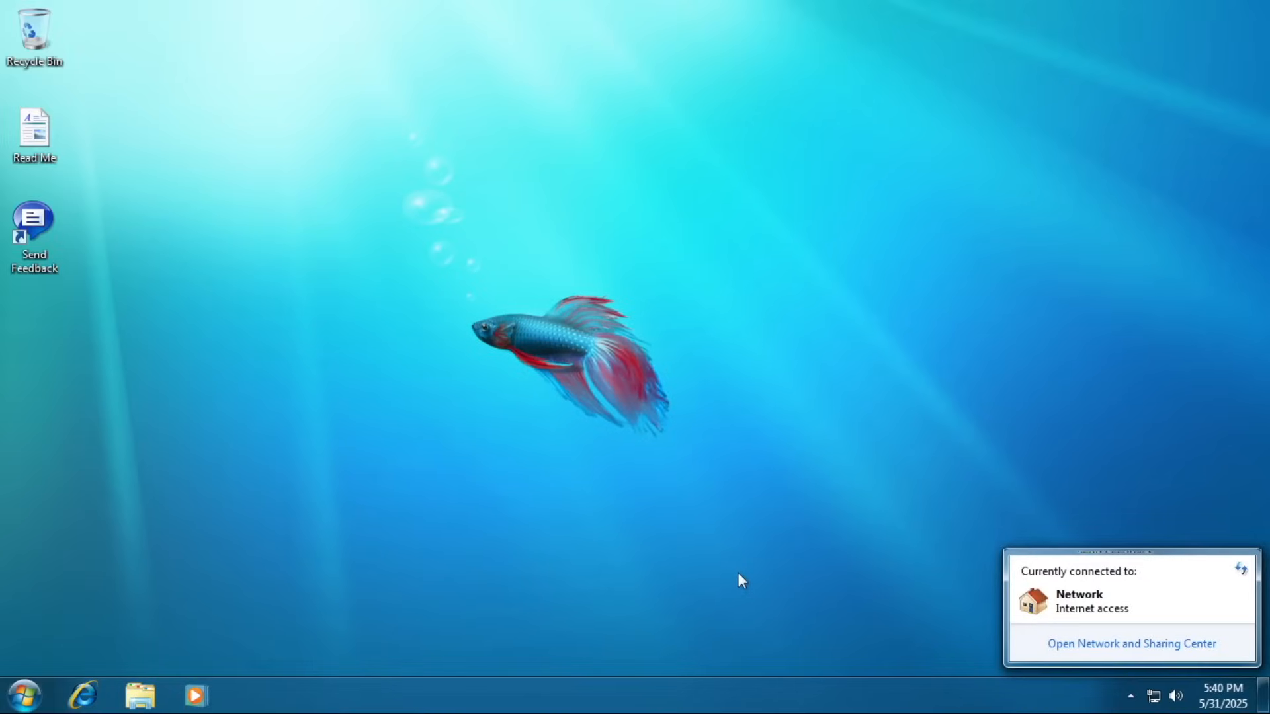
left_click(514, 501)
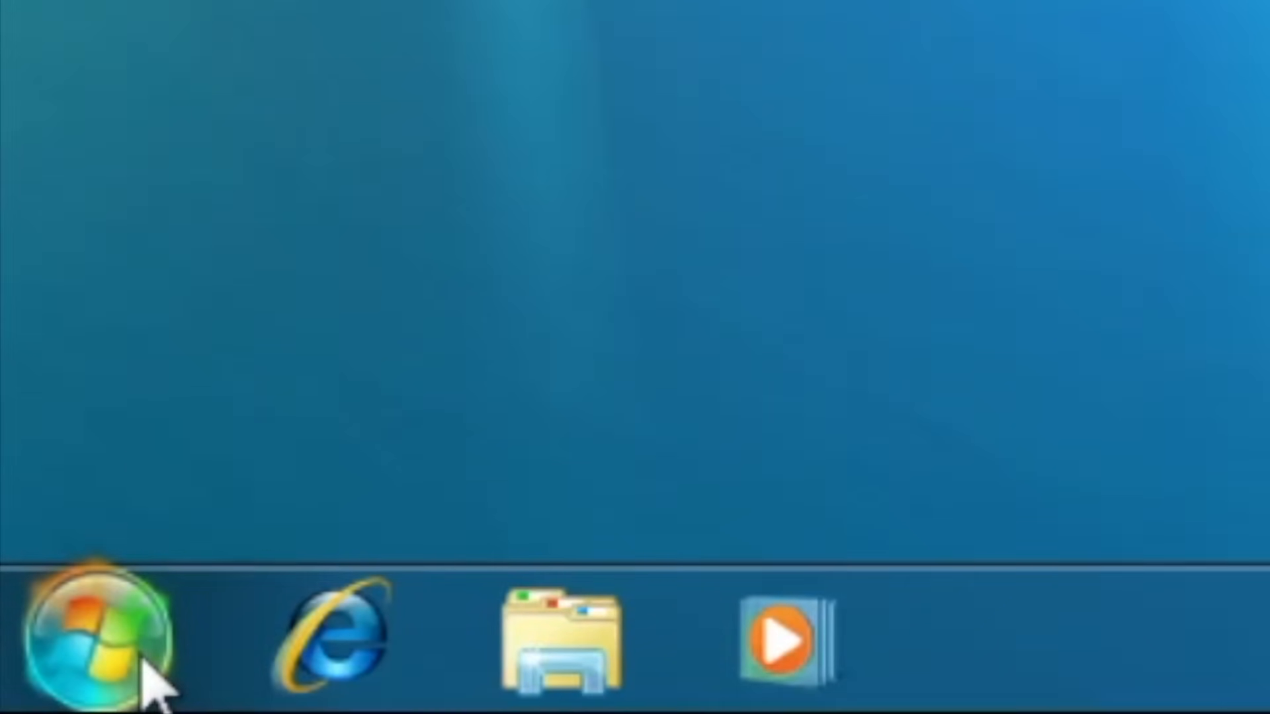
Close the Computer window, reopen Explorer on Libraries from the taskbar, and switch to Computer.
left_click(143, 668)
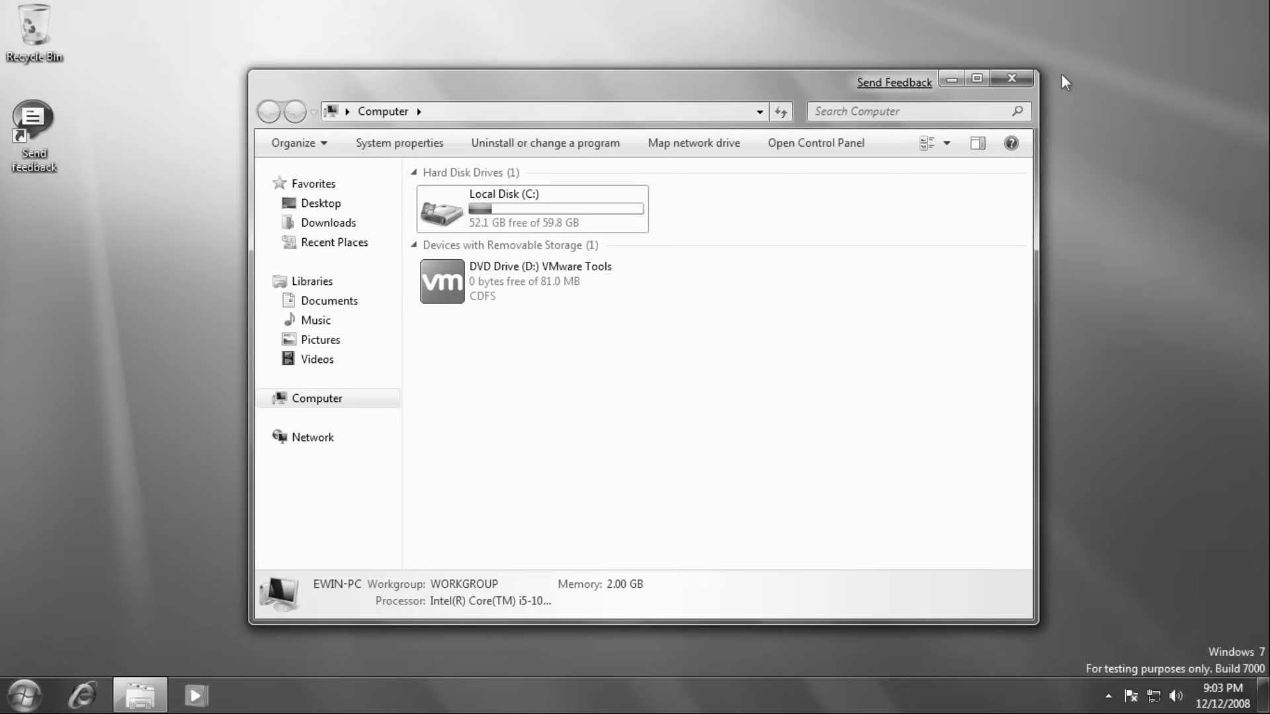
left_click(1012, 78)
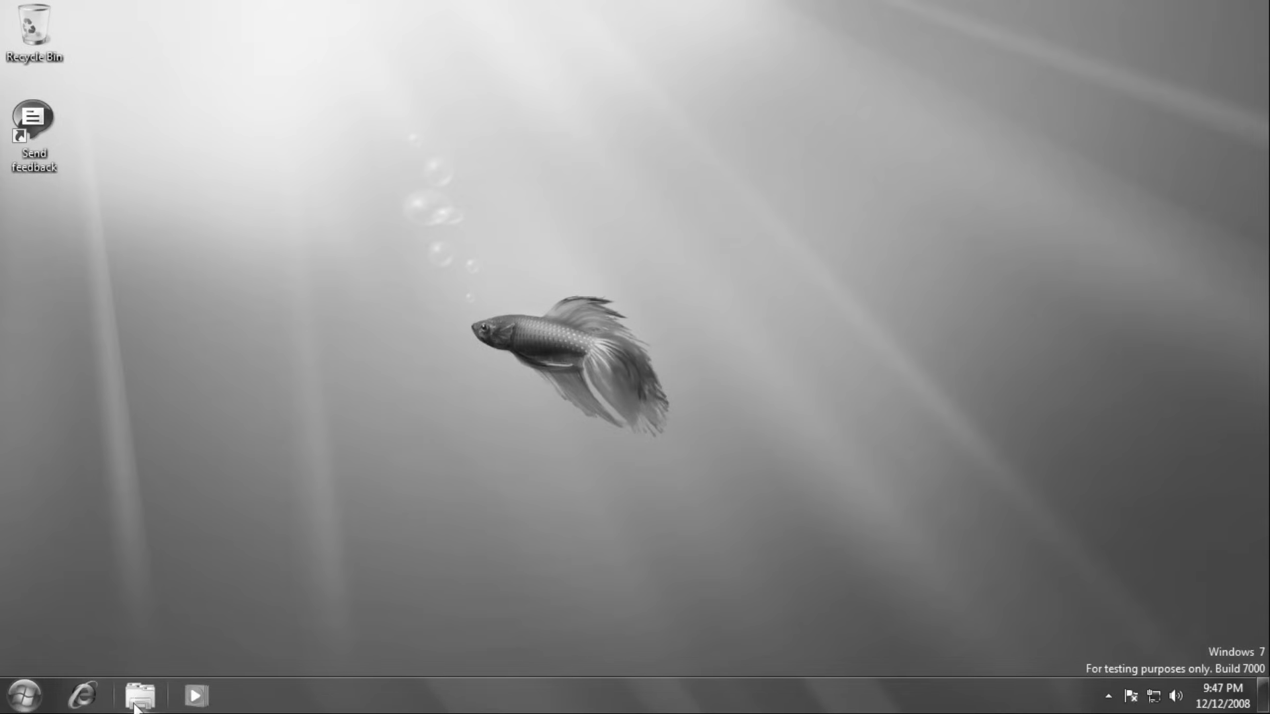
left_click(136, 706)
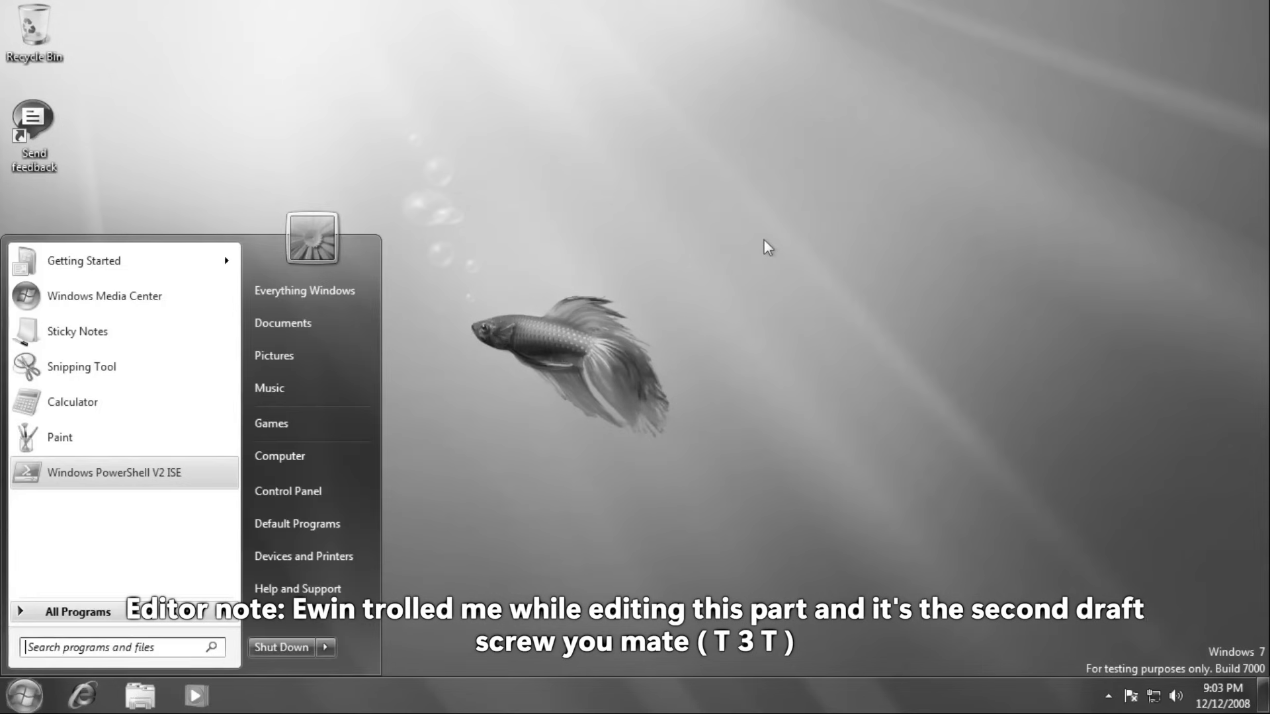
left_click(312, 462)
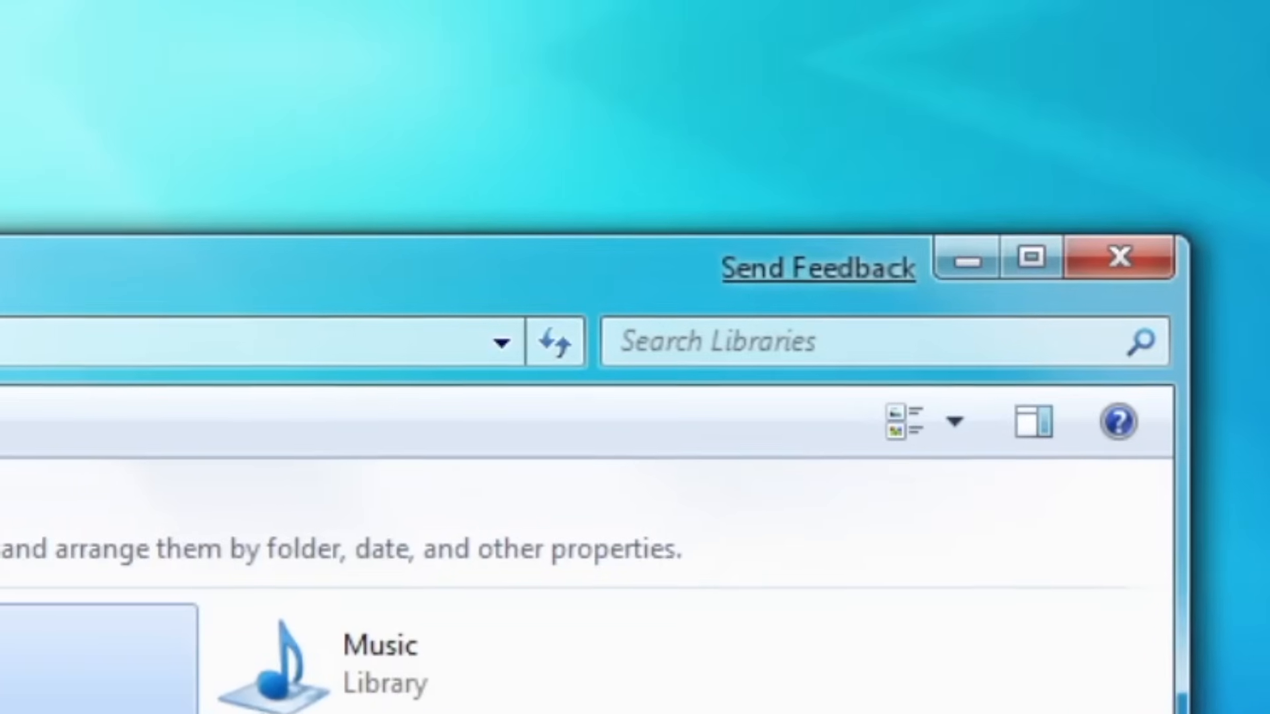
Open the empty Documents library, then go back to the Computer view of the drives.
double_click(67, 674)
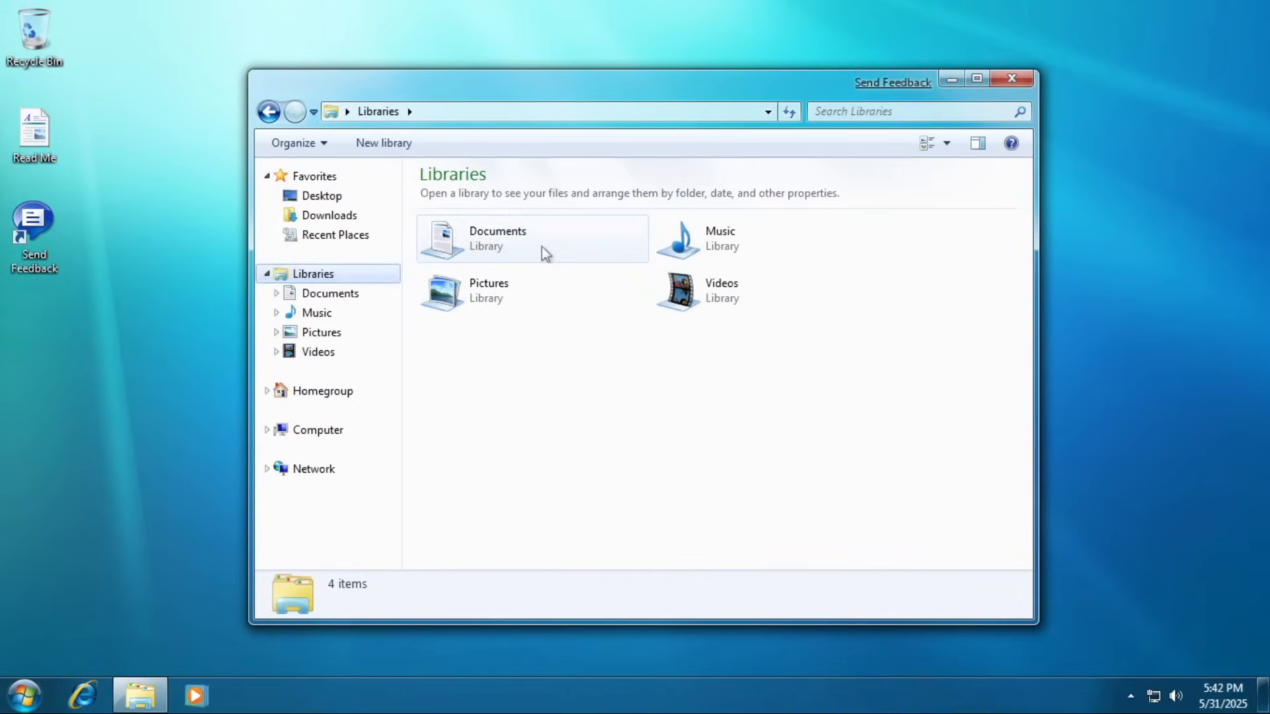
double_click(541, 247)
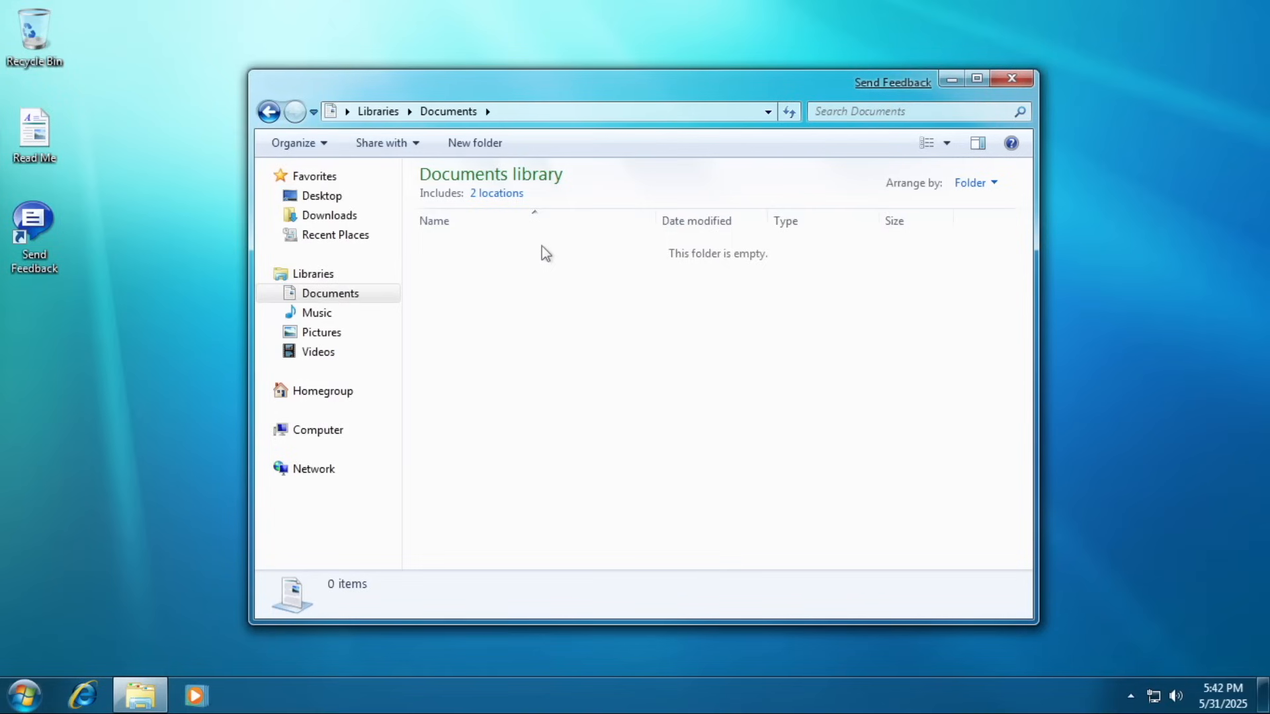
left_click(392, 430)
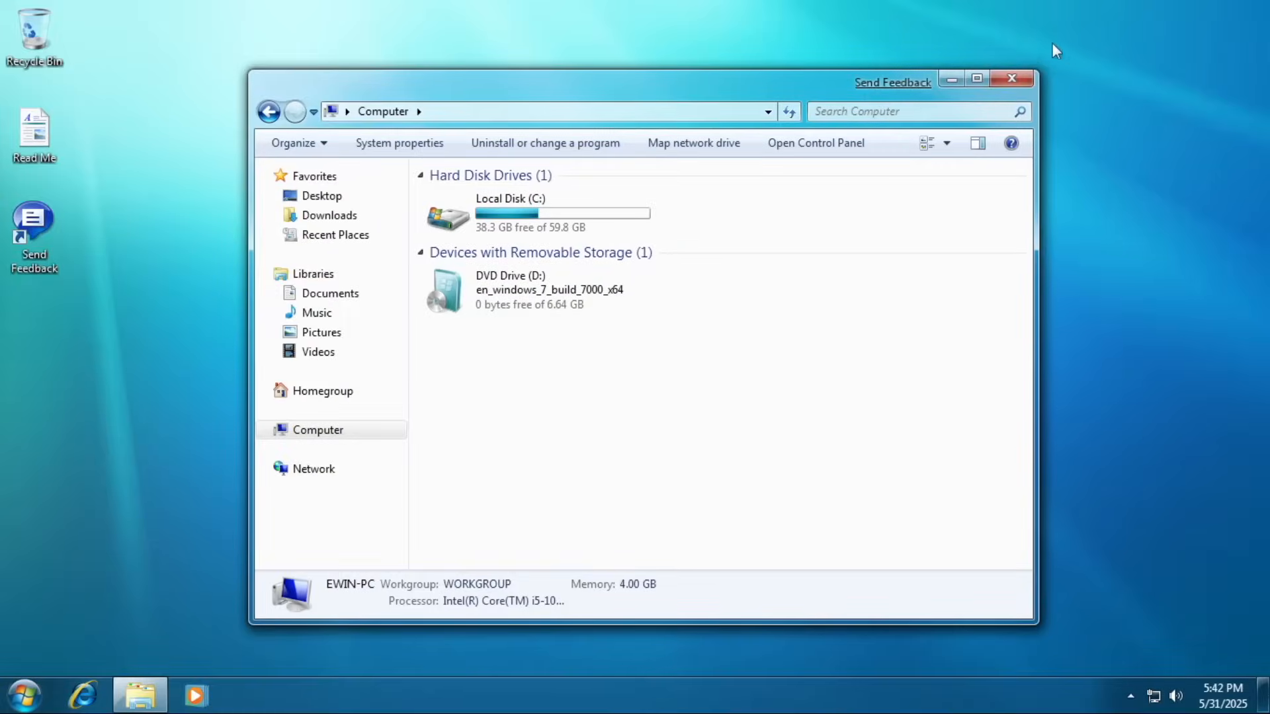
Maximize the Computer window, restore it from its title bar, then minimize it.
left_click(976, 78)
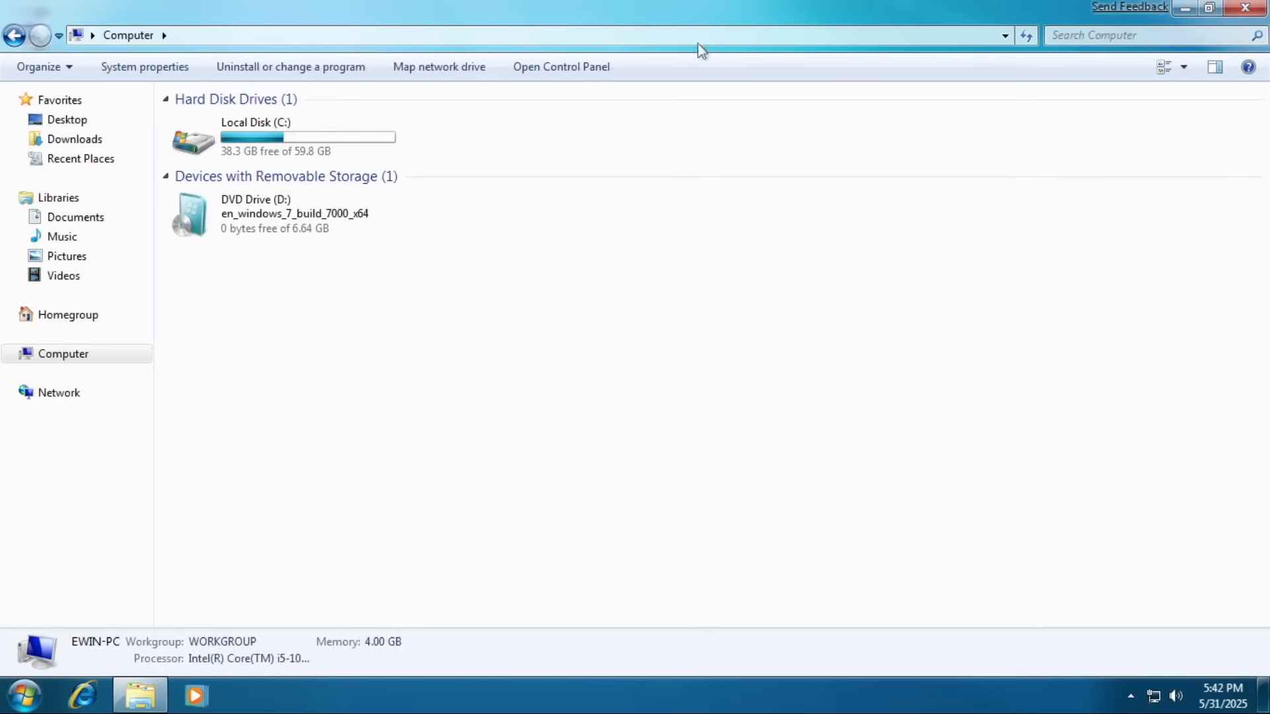
double_click(699, 19)
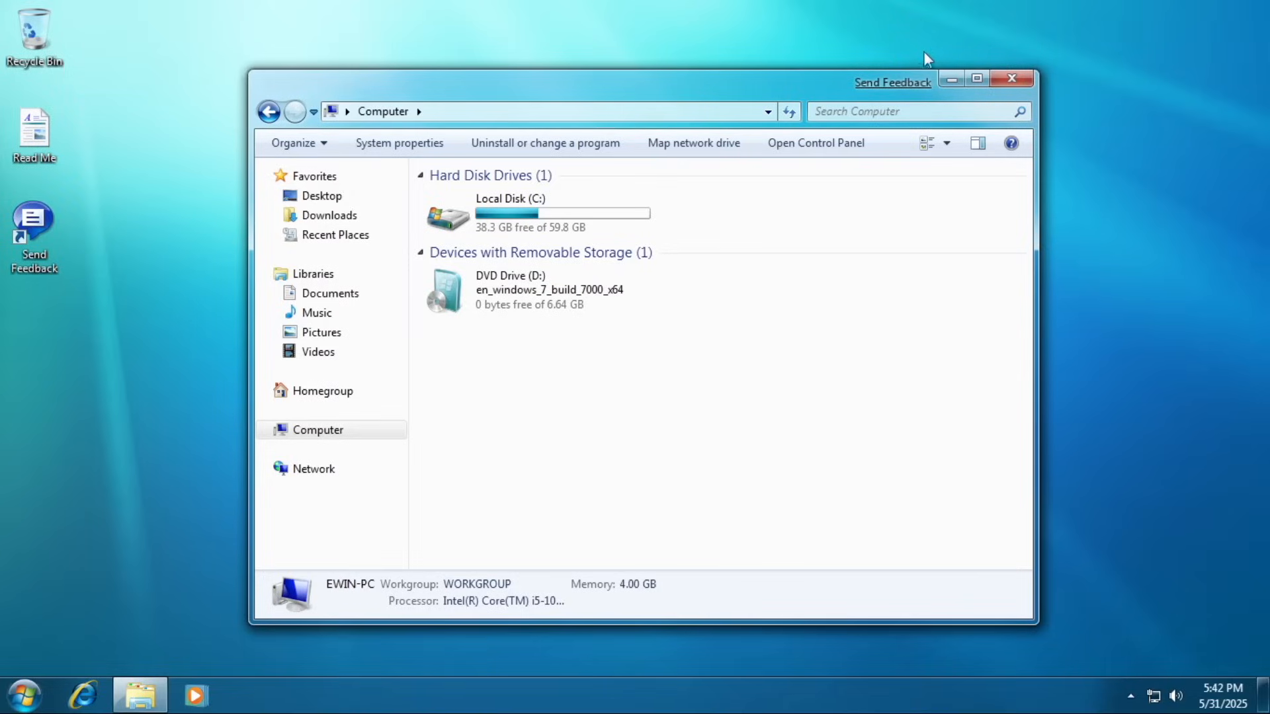
left_click(950, 80)
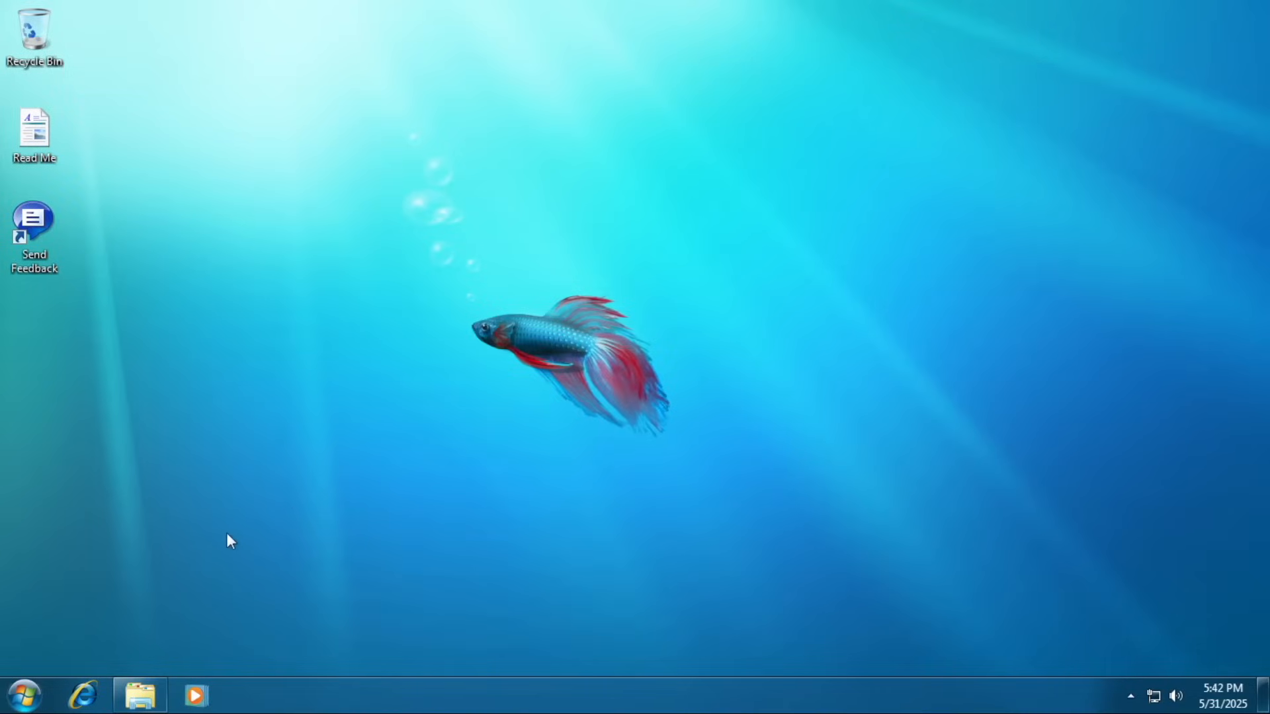
Restore the Computer window from the taskbar, then close it through its jump list.
left_click(135, 693)
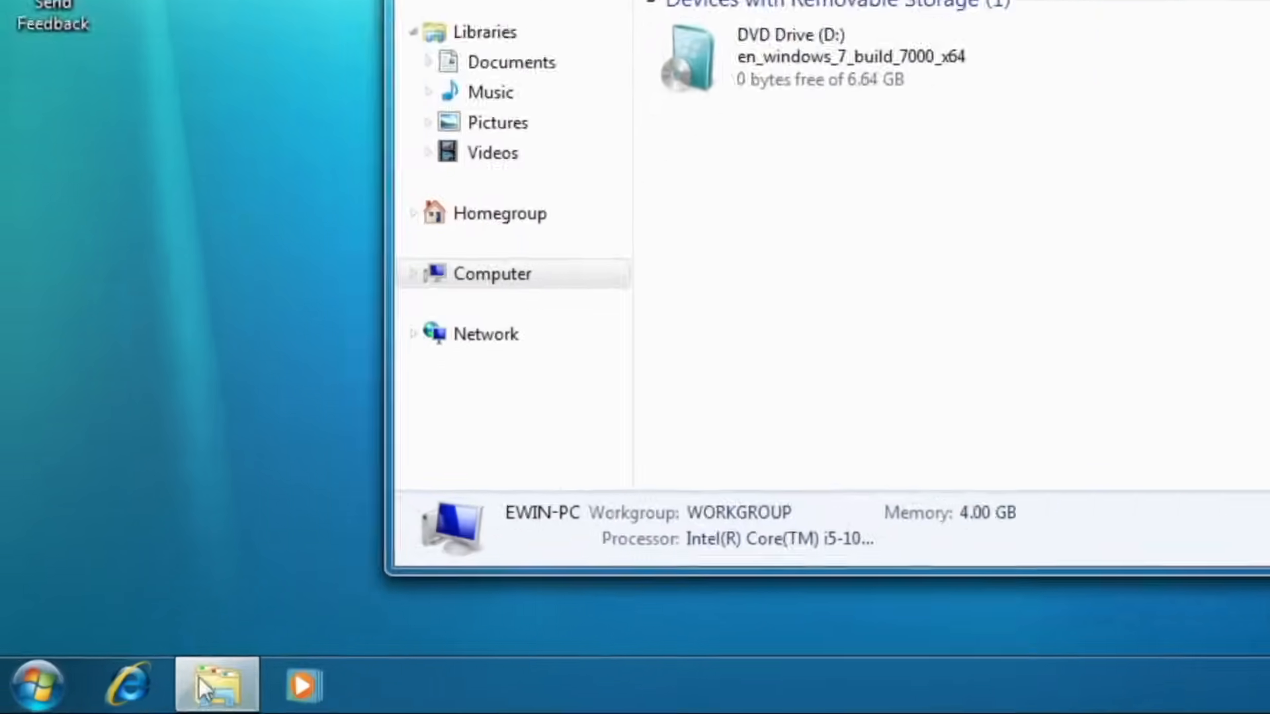
mouse_move(199, 686)
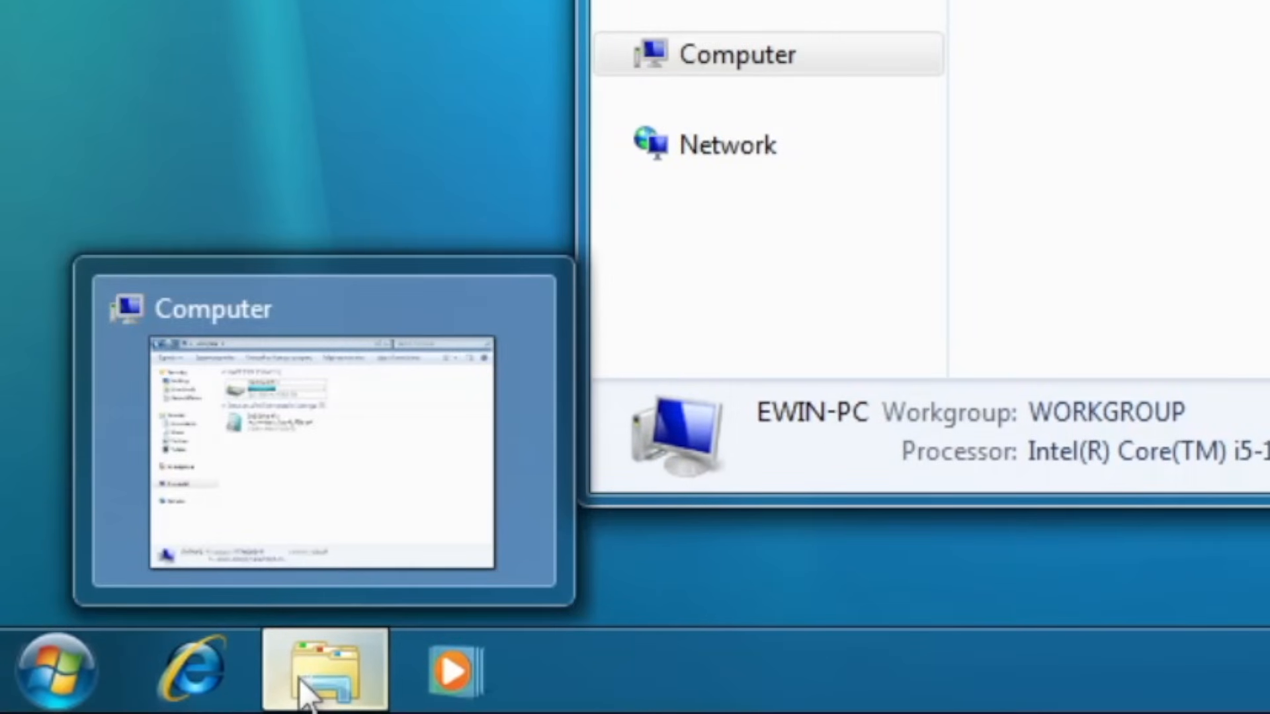
right_click(304, 691)
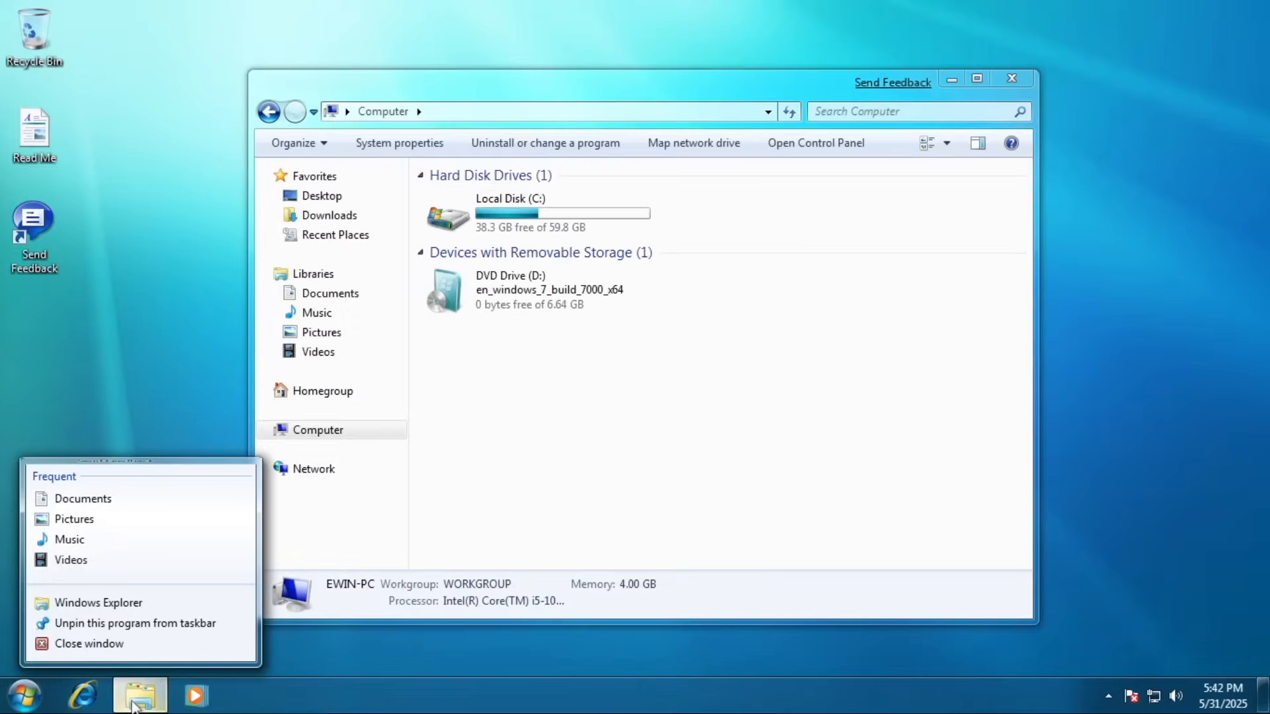
left_click(207, 550)
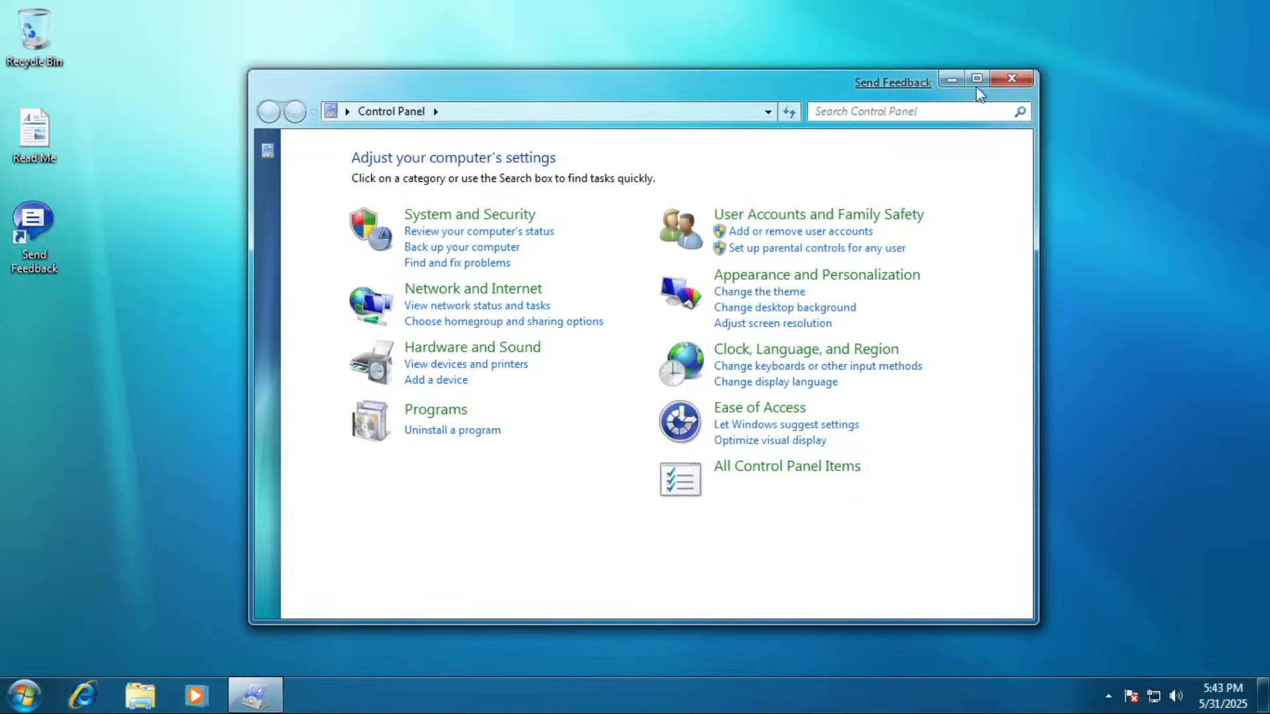
Maximize Control Panel, open All Control Panel Items, and maximize that new window.
double_click(986, 91)
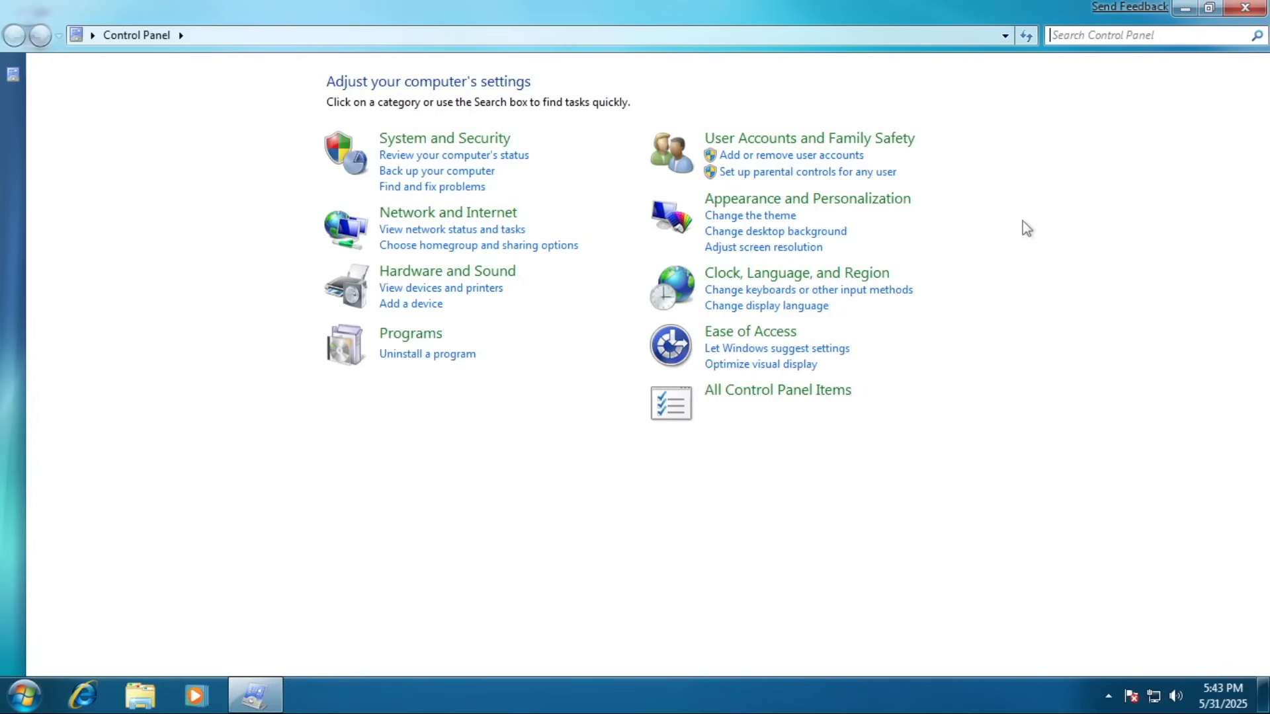
left_click(793, 403)
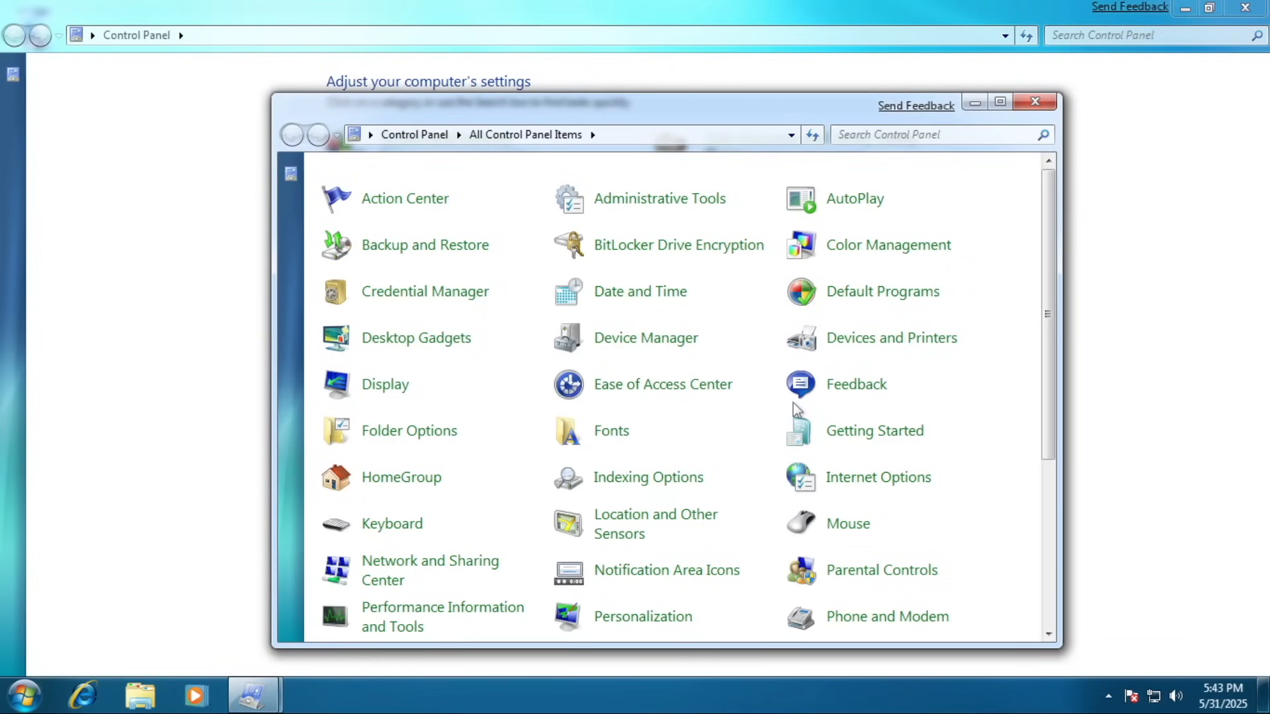
left_click(1000, 103)
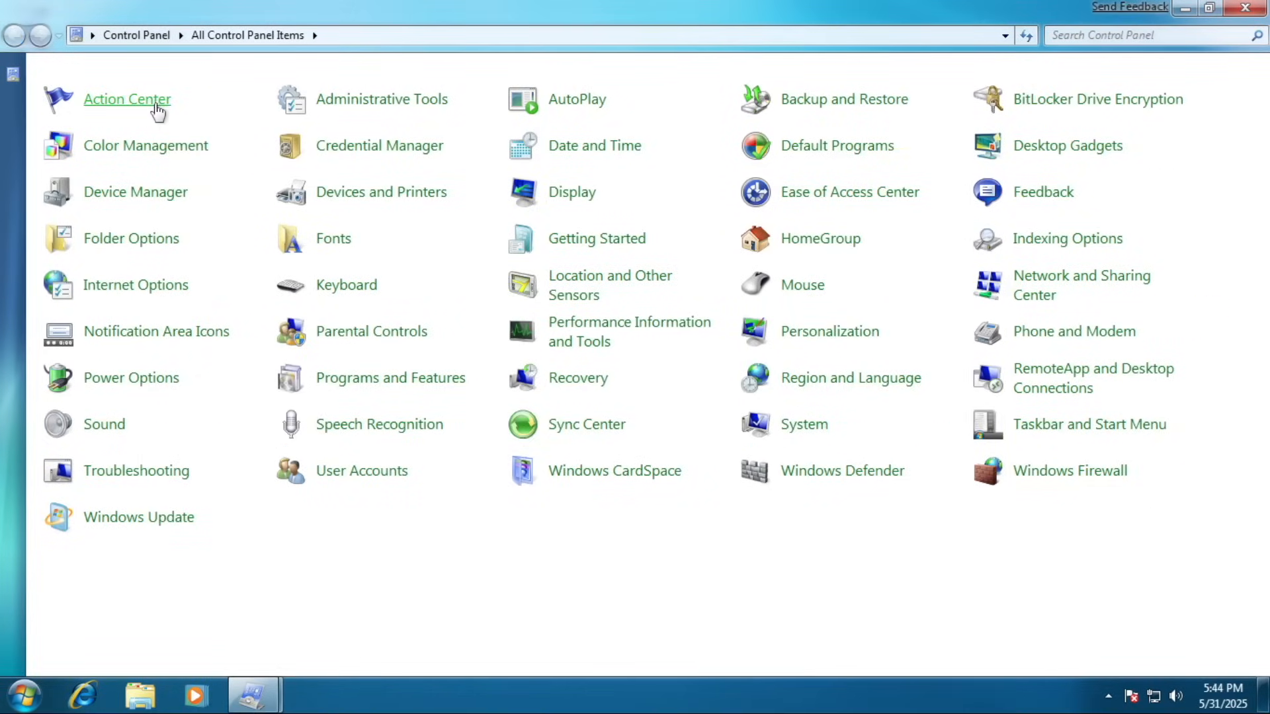
Visit Action Center, Devices and Printers, and Performance Information and Tools from All Control Panel Items.
left_click(106, 96)
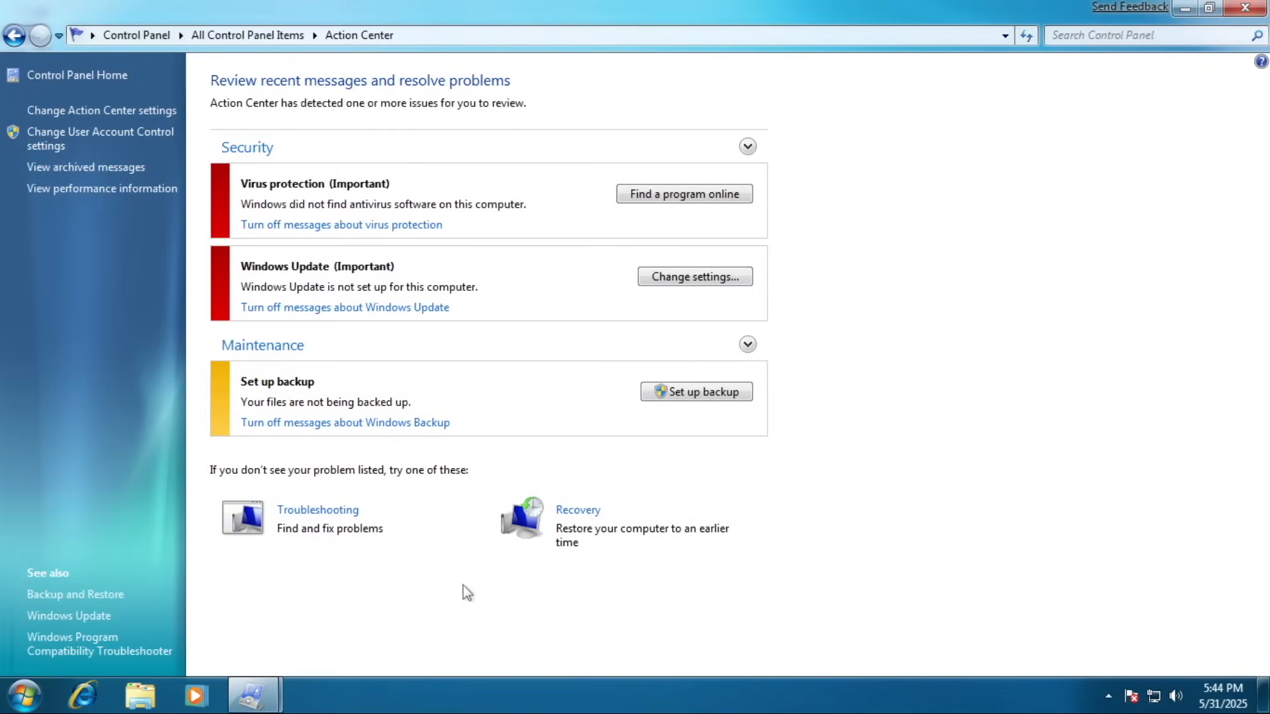
left_click(242, 33)
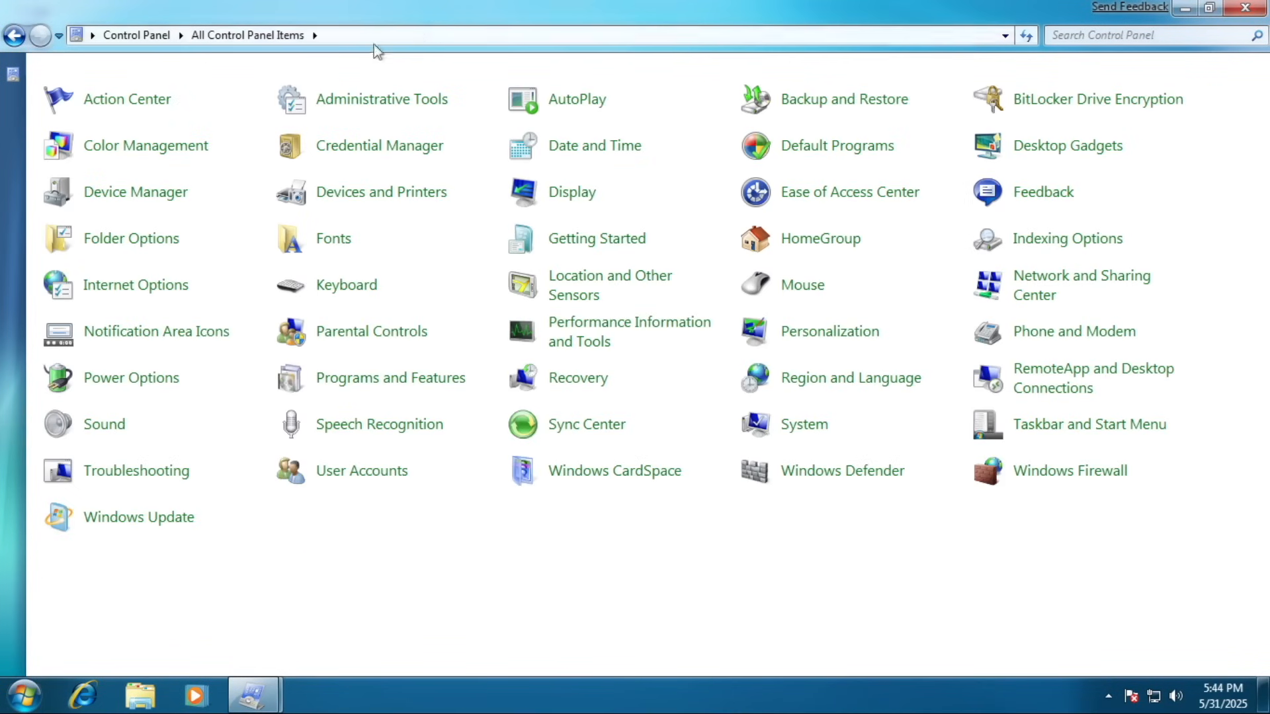
left_click(363, 192)
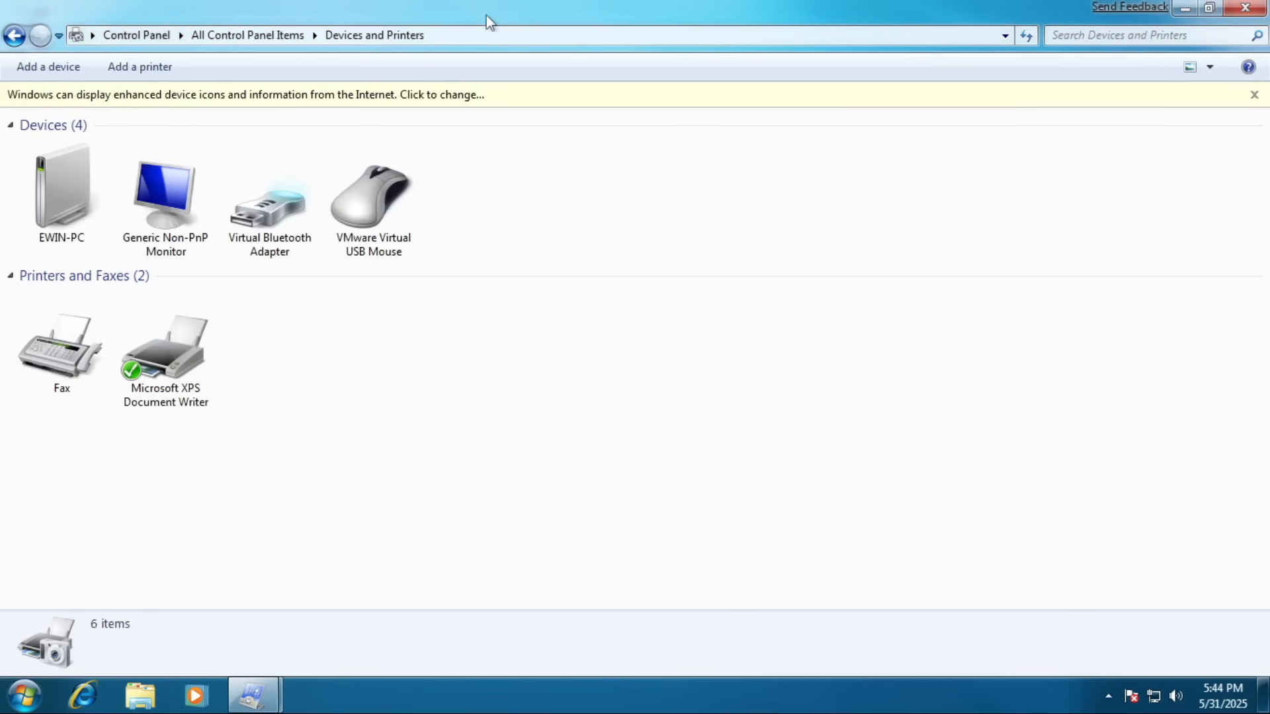
left_click(265, 35)
left_click(617, 336)
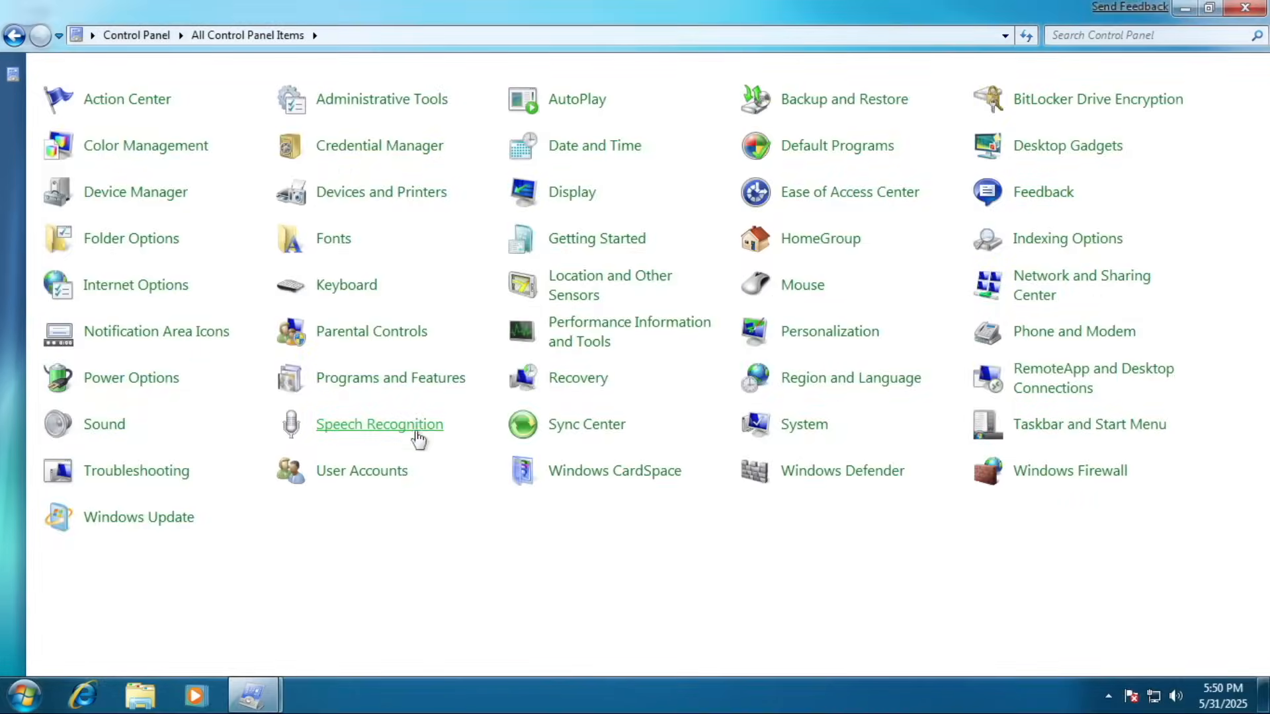
Start the Speech Recognition tutorial from its settings and advance past the Welcome page.
left_click(415, 426)
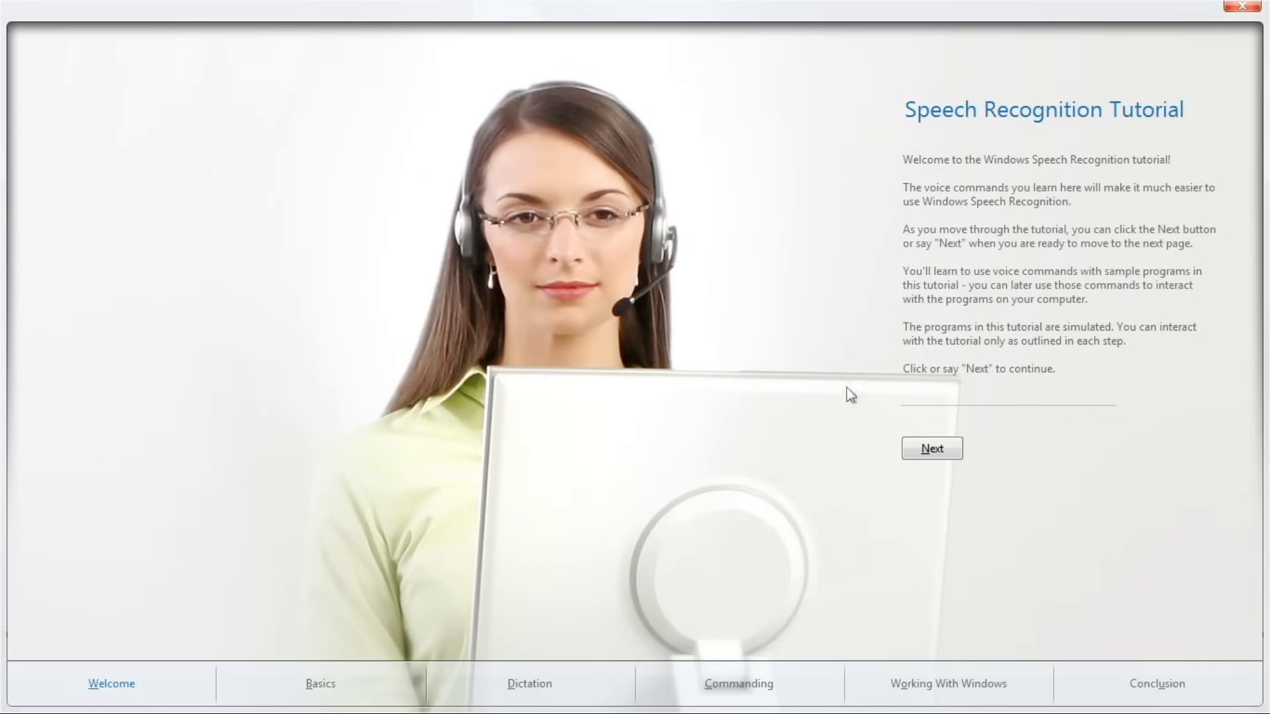
left_click(919, 455)
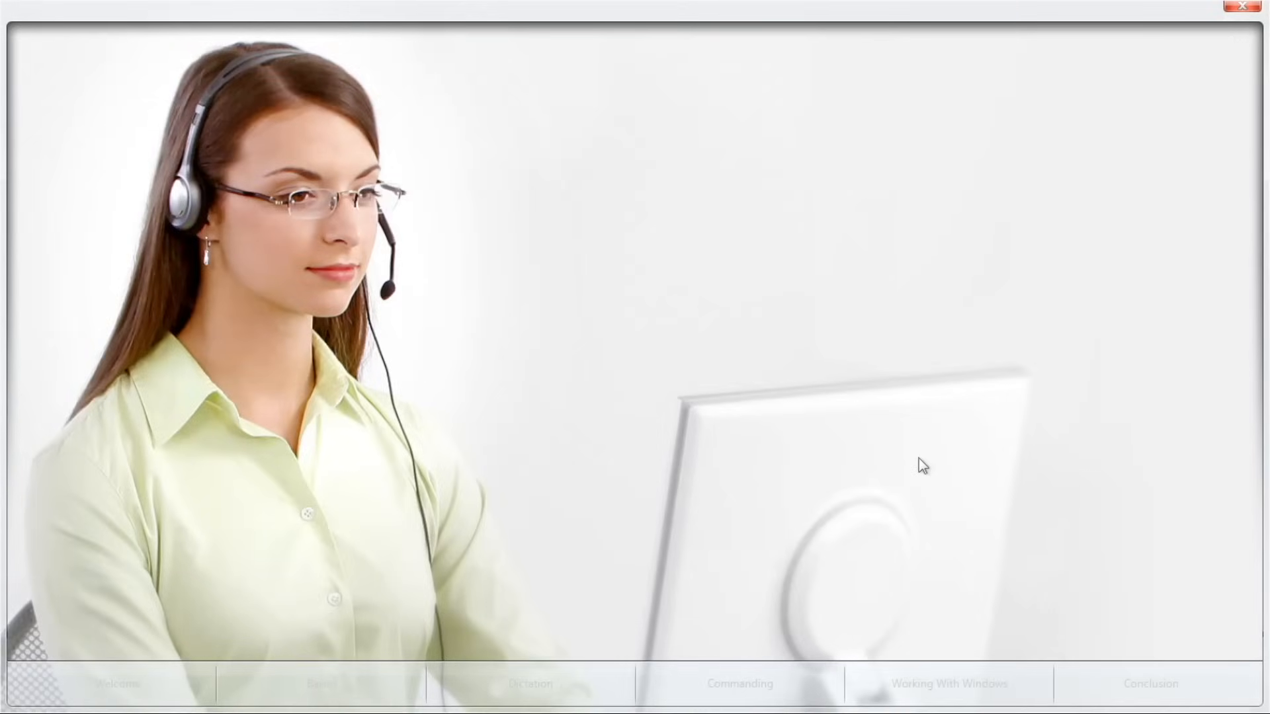
left_click(932, 365)
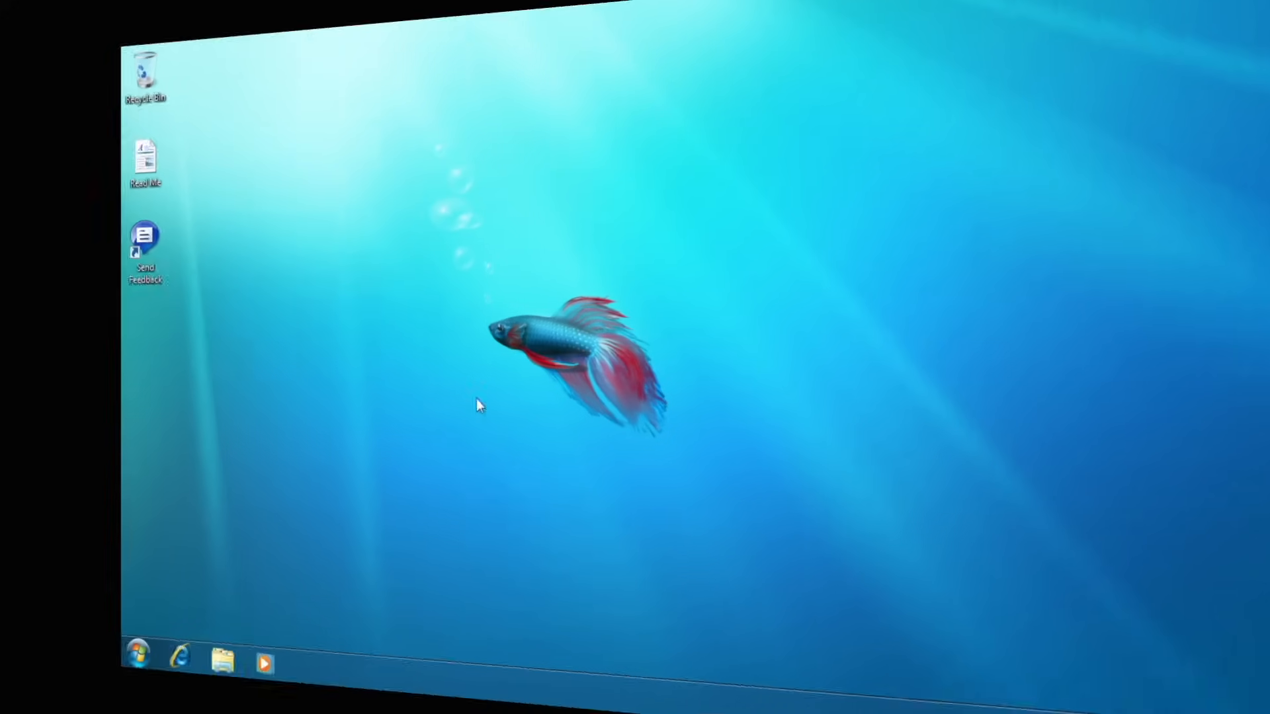
right_click(579, 227)
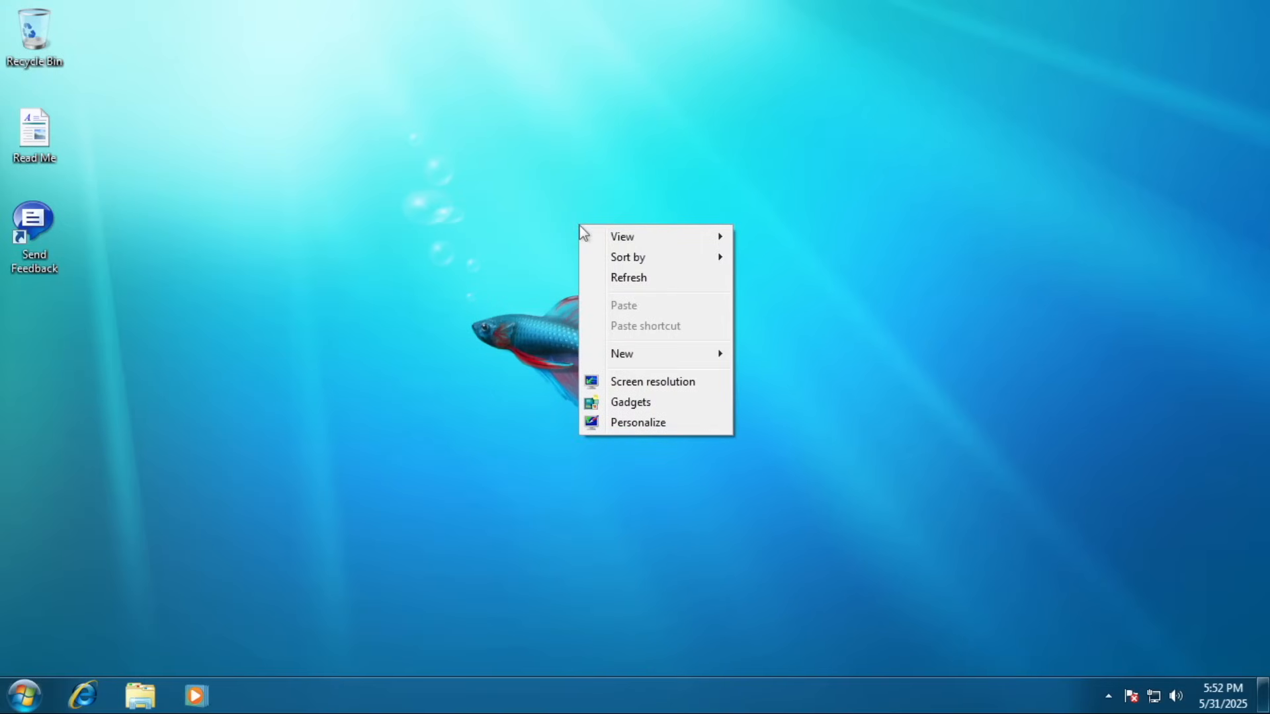
Open Personalization, maximize it to scroll the themes, then restore it and drag it right.
left_click(638, 424)
left_click(977, 79)
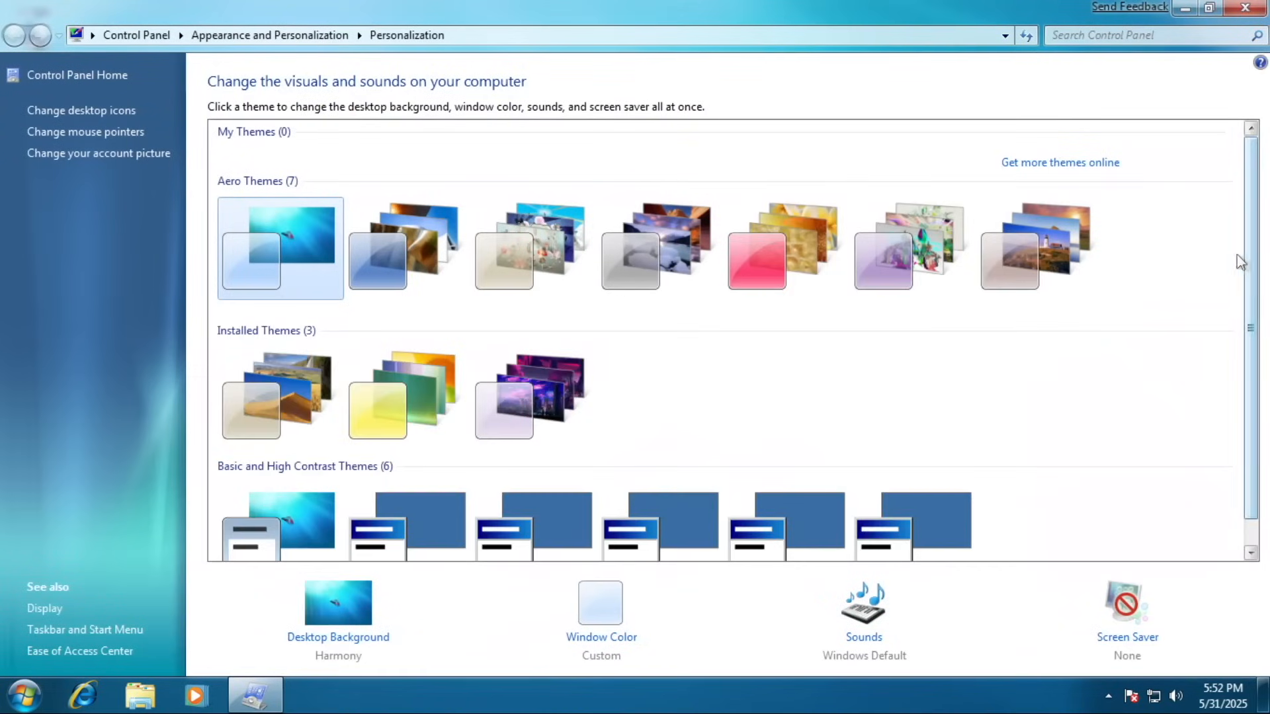
scroll(1250, 319, "down", 1)
scroll(1250, 319, "up", 1)
scroll(1252, 323, "down", 1)
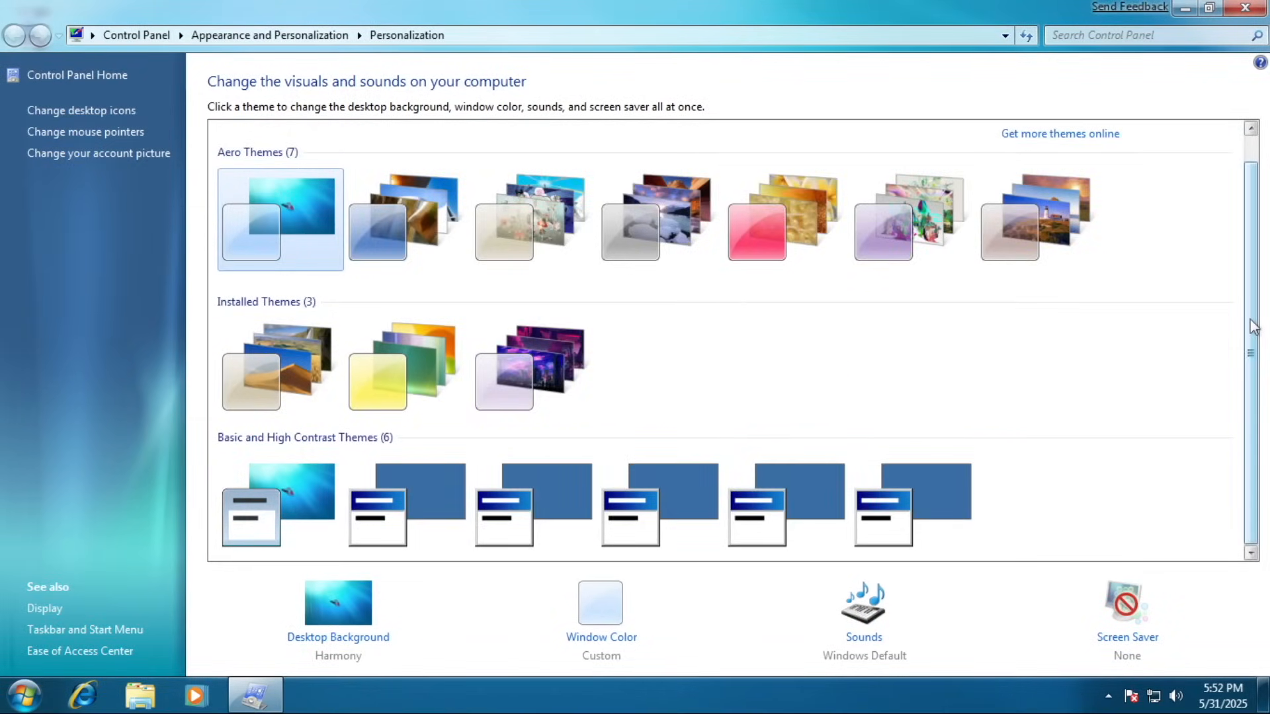
double_click(819, 8)
left_click_drag(724, 93, 927, 136)
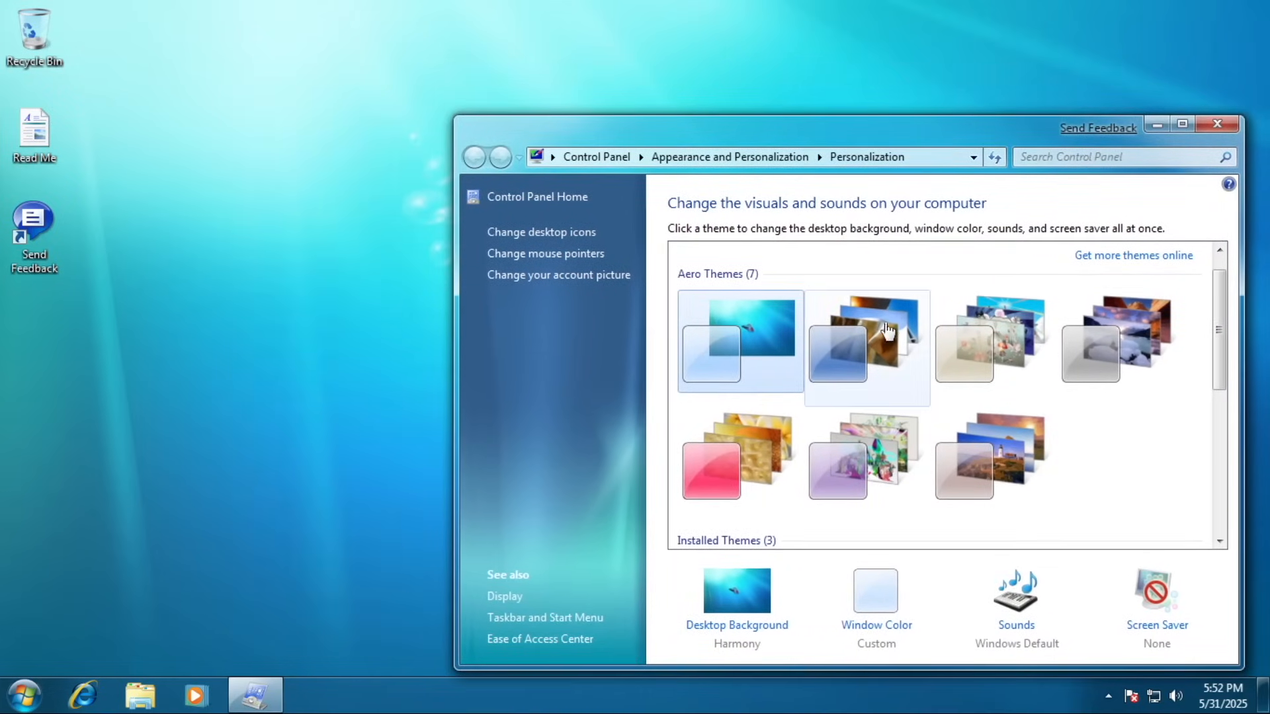
Cycle through the second to seventh Aero themes.
left_click(886, 330)
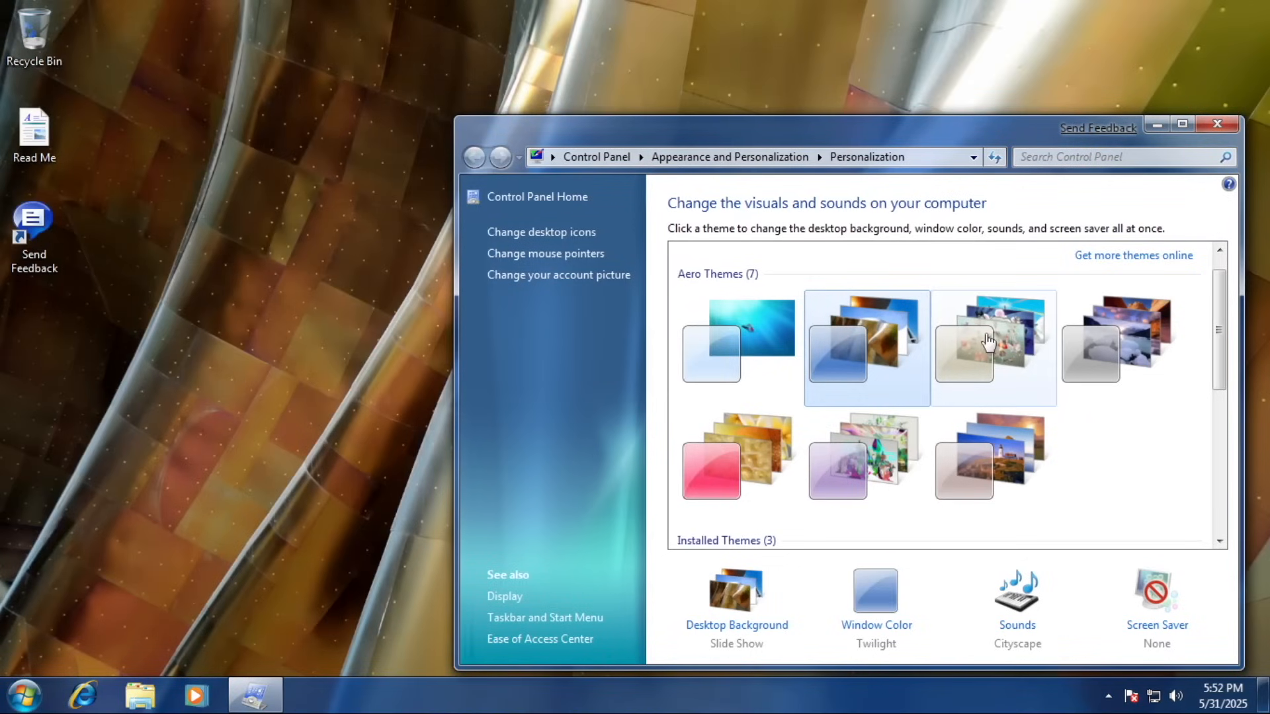
left_click(985, 336)
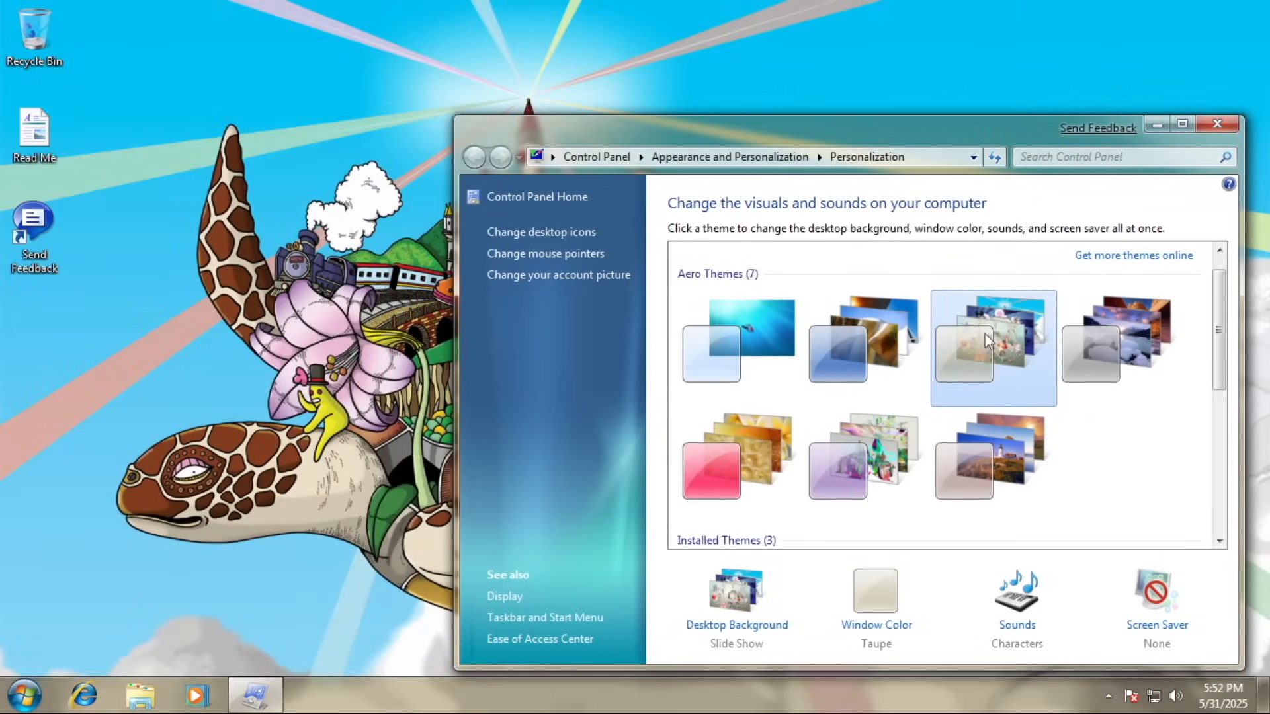
left_click(1119, 350)
left_click(775, 435)
left_click(863, 457)
left_click(991, 456)
Apply the three installed themes, ending on the third's purple canyon wallpaper, and tuck Personalization down.
scroll(1203, 369, "down", 3)
left_click(737, 404)
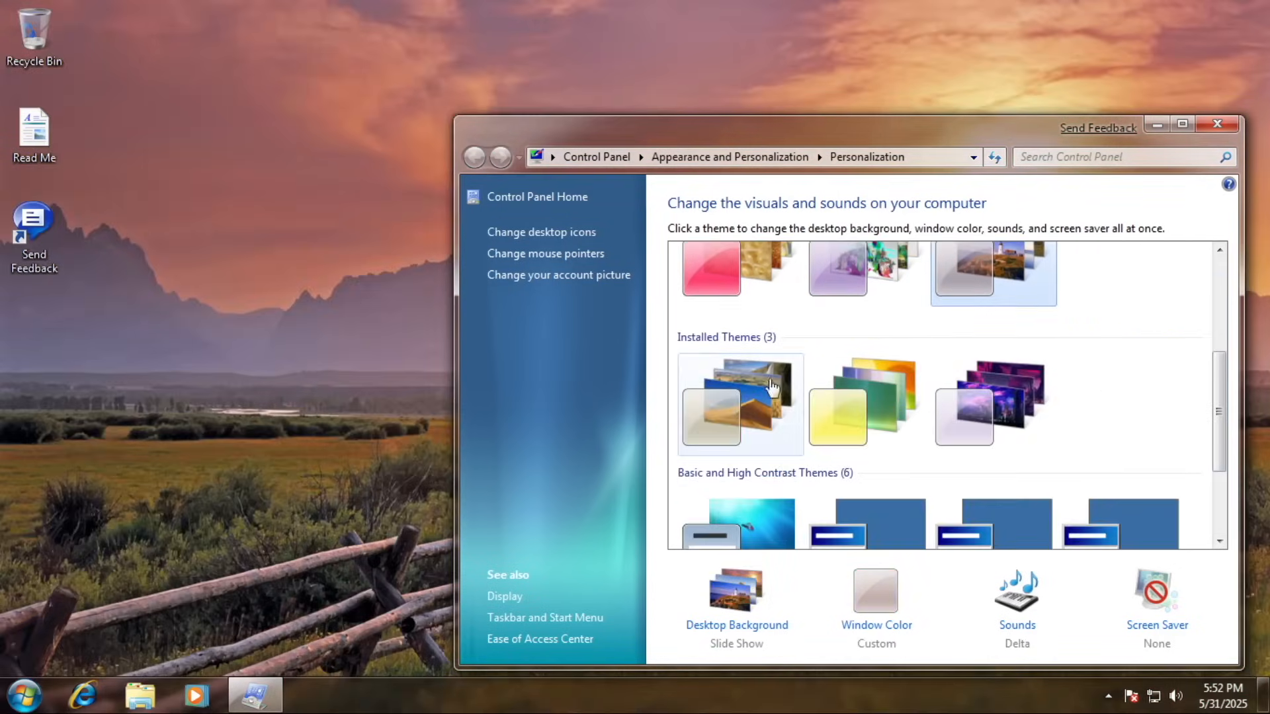
left_click(866, 394)
left_click(979, 410)
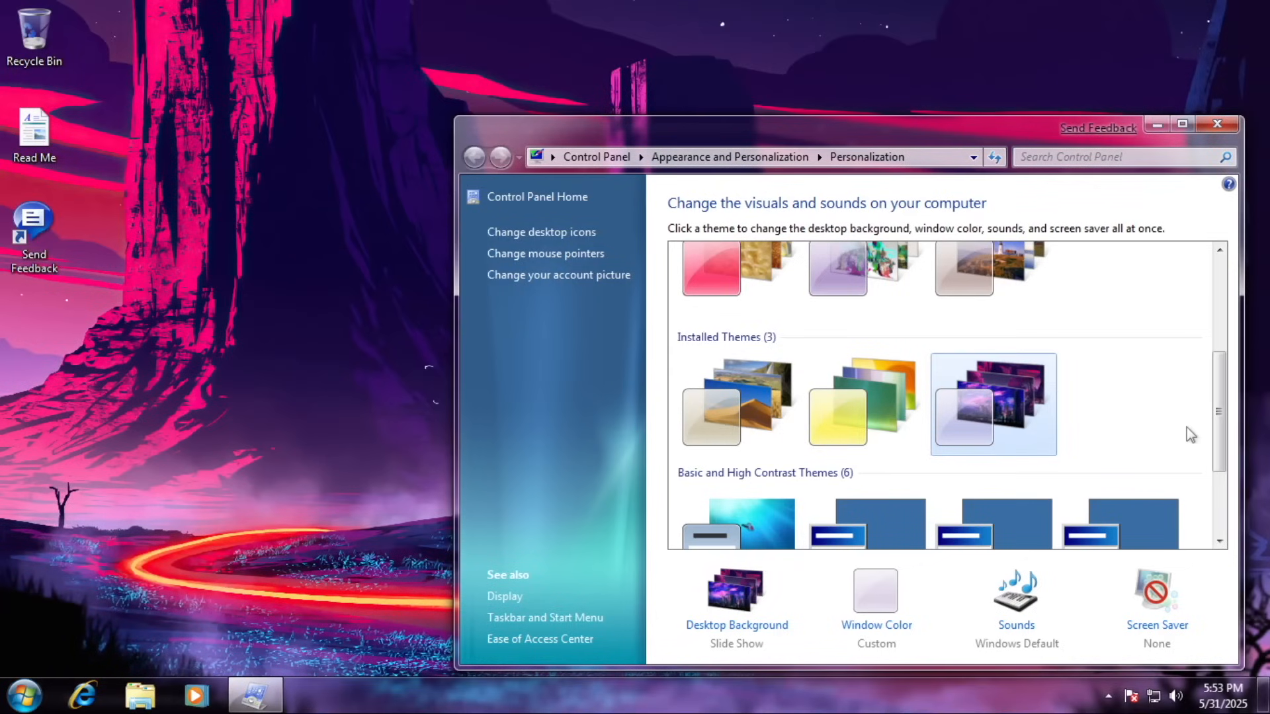
left_click_drag(1212, 422, 1229, 284)
left_click_drag(927, 126, 850, 655)
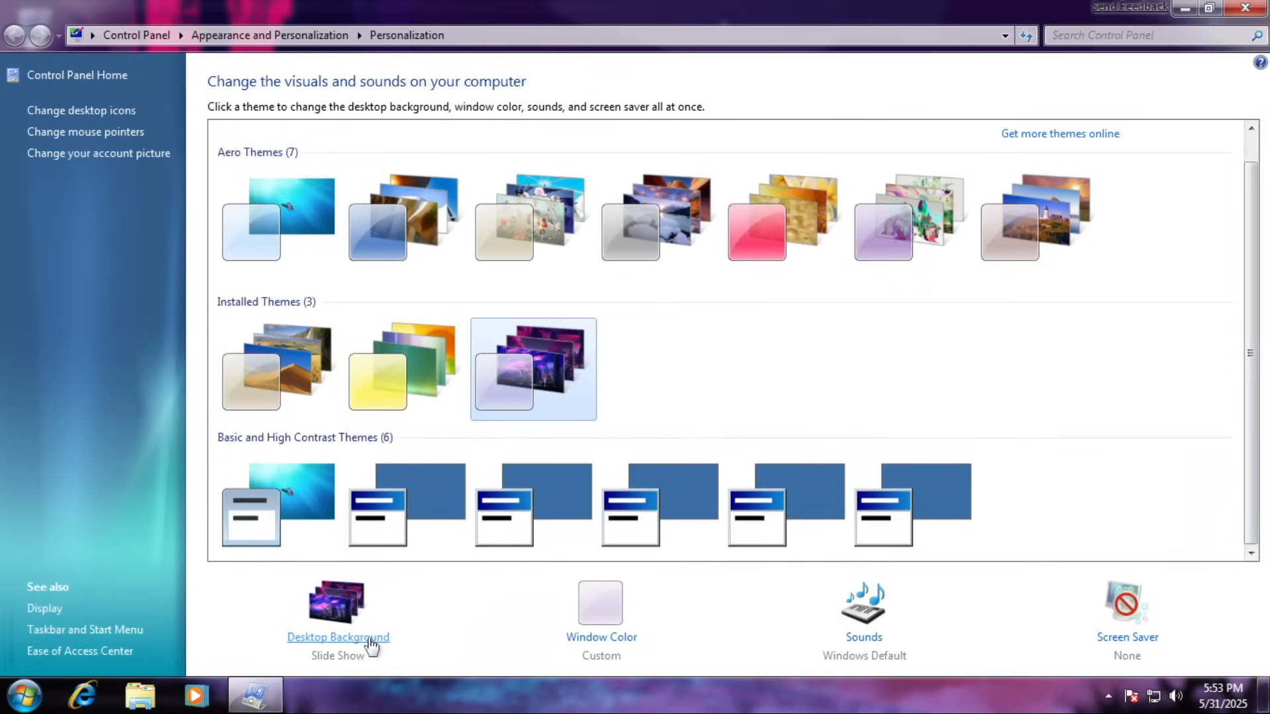
Browse the desktop background choices and window color mixer, discarding the color changes.
left_click(369, 640)
scroll(958, 456, "down", 2)
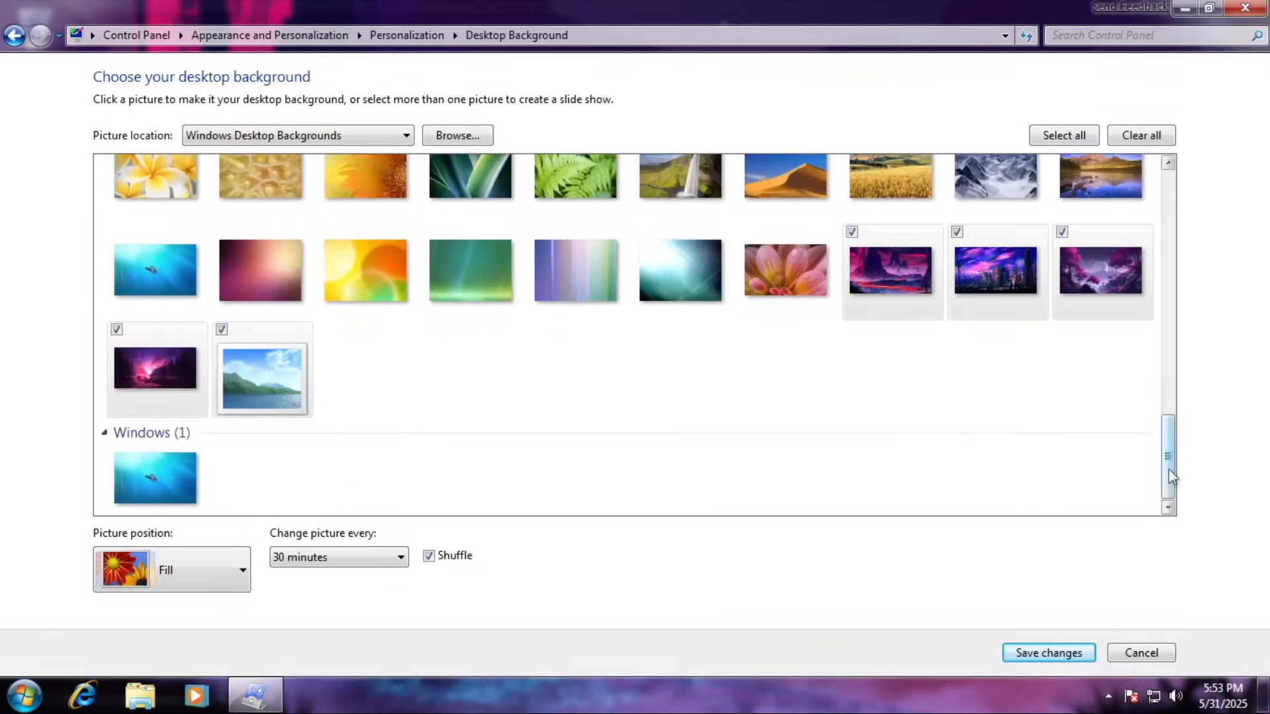
scroll(959, 457, "up", 15)
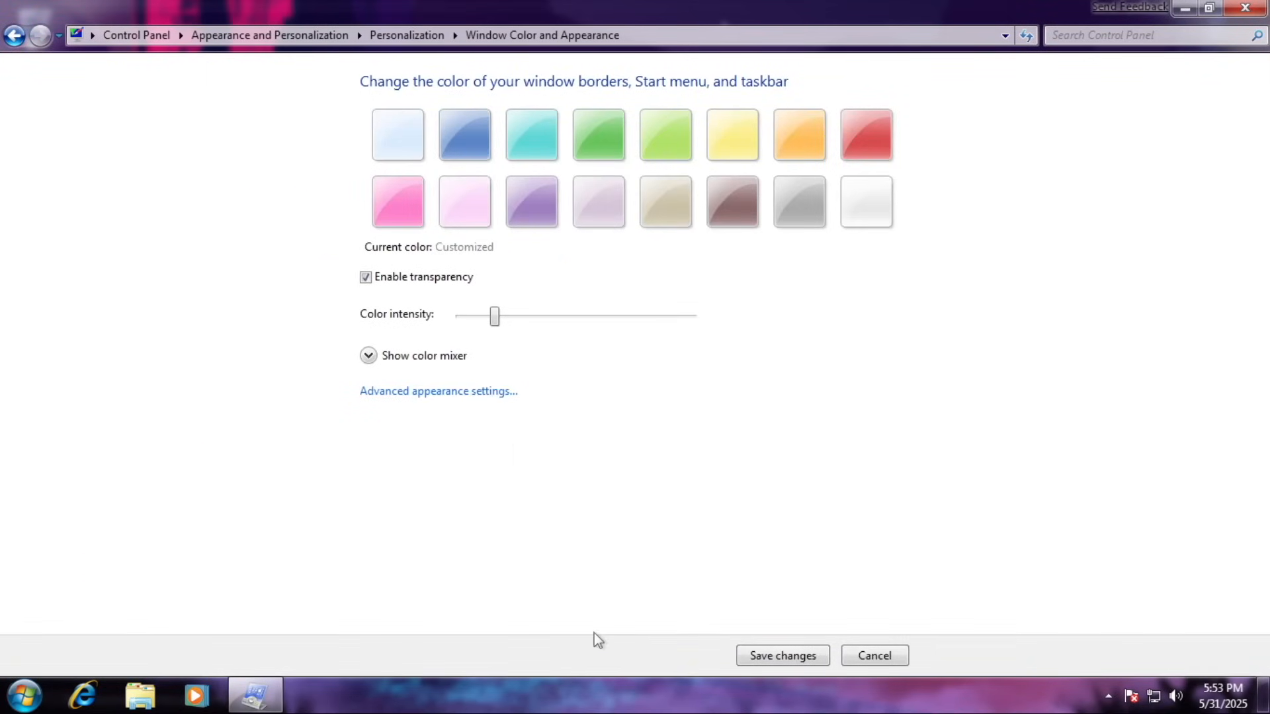
left_click(456, 356)
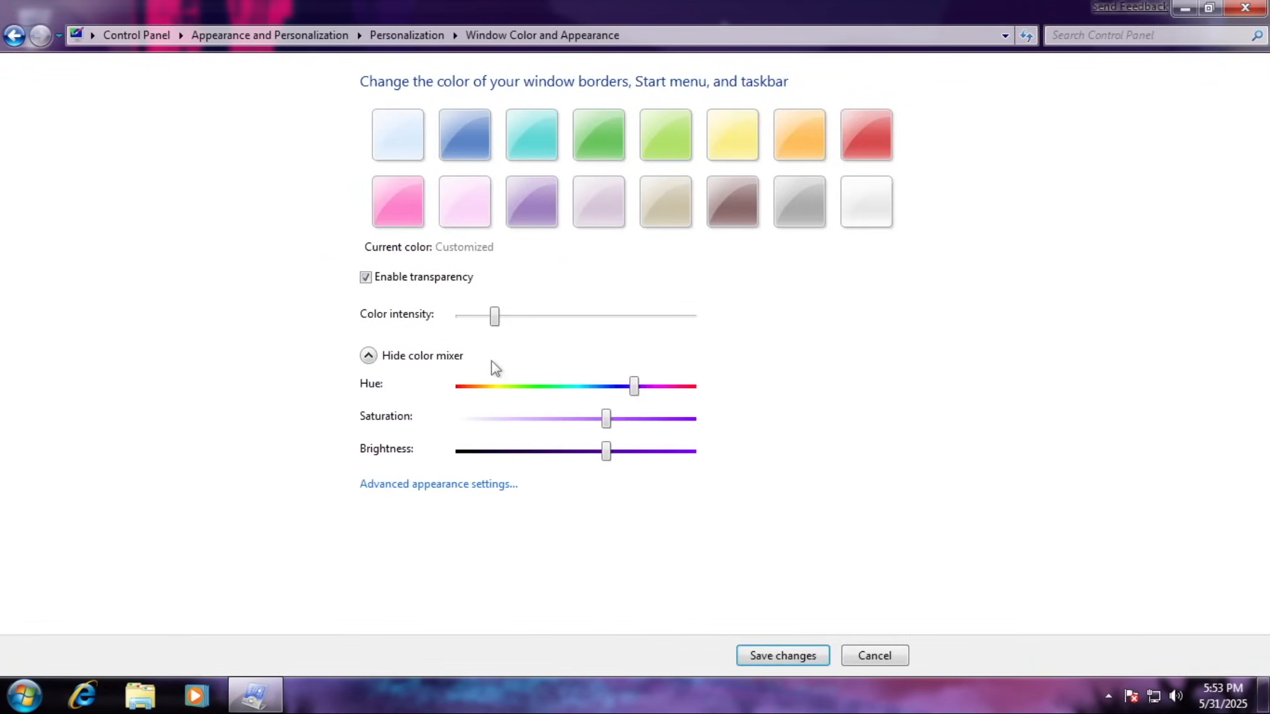
left_click(874, 655)
Review the Asterisk, Default Beep, Device Connect and Device Disconnect sound events, then close Sounds.
left_click(864, 615)
left_click(254, 397)
scroll(508, 454, "down", 1)
left_click(266, 411)
left_click(271, 426)
left_click(315, 441)
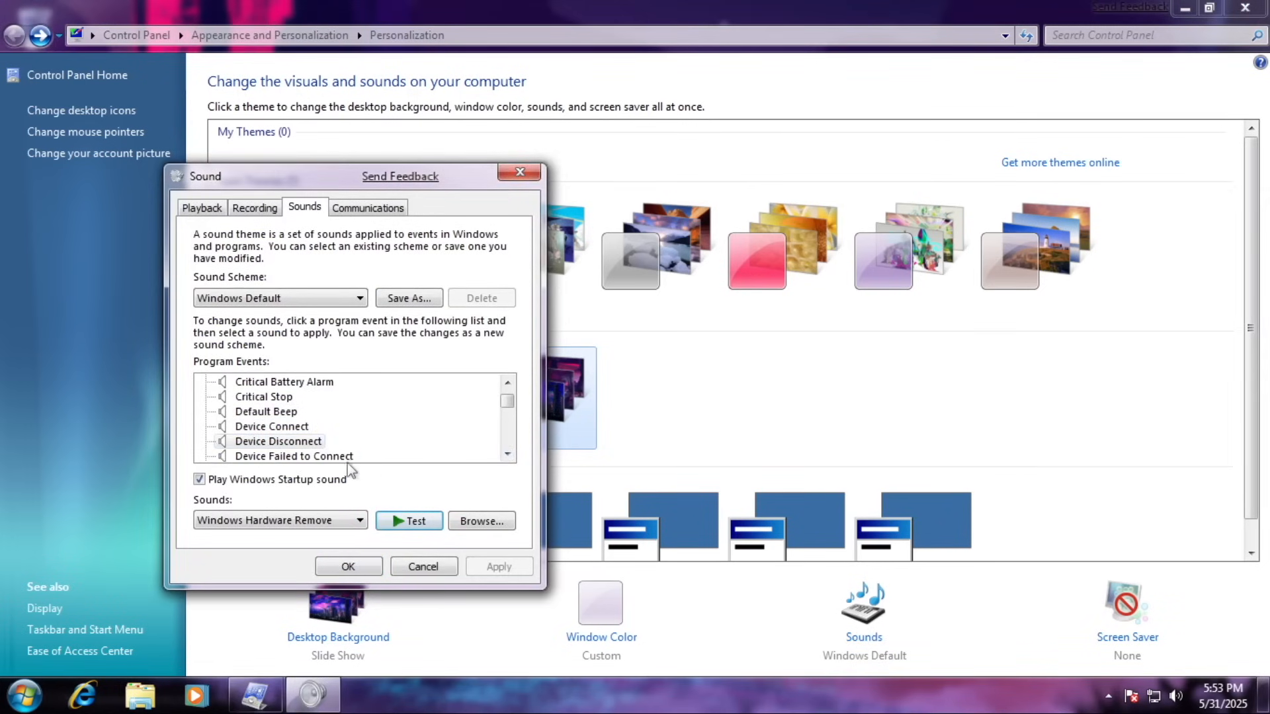
left_click(348, 567)
Choose the Bubbles screen saver and preview it full-screen.
left_click(1127, 615)
left_click(262, 328)
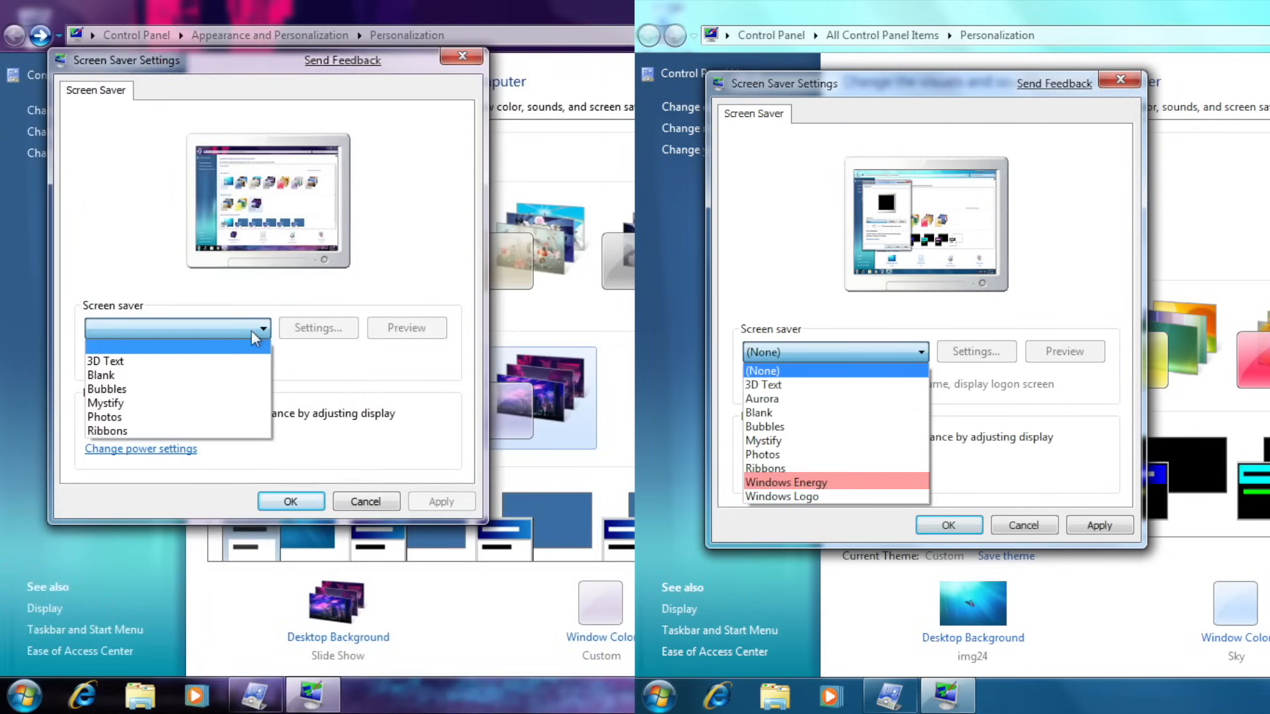
left_click(251, 389)
left_click(404, 329)
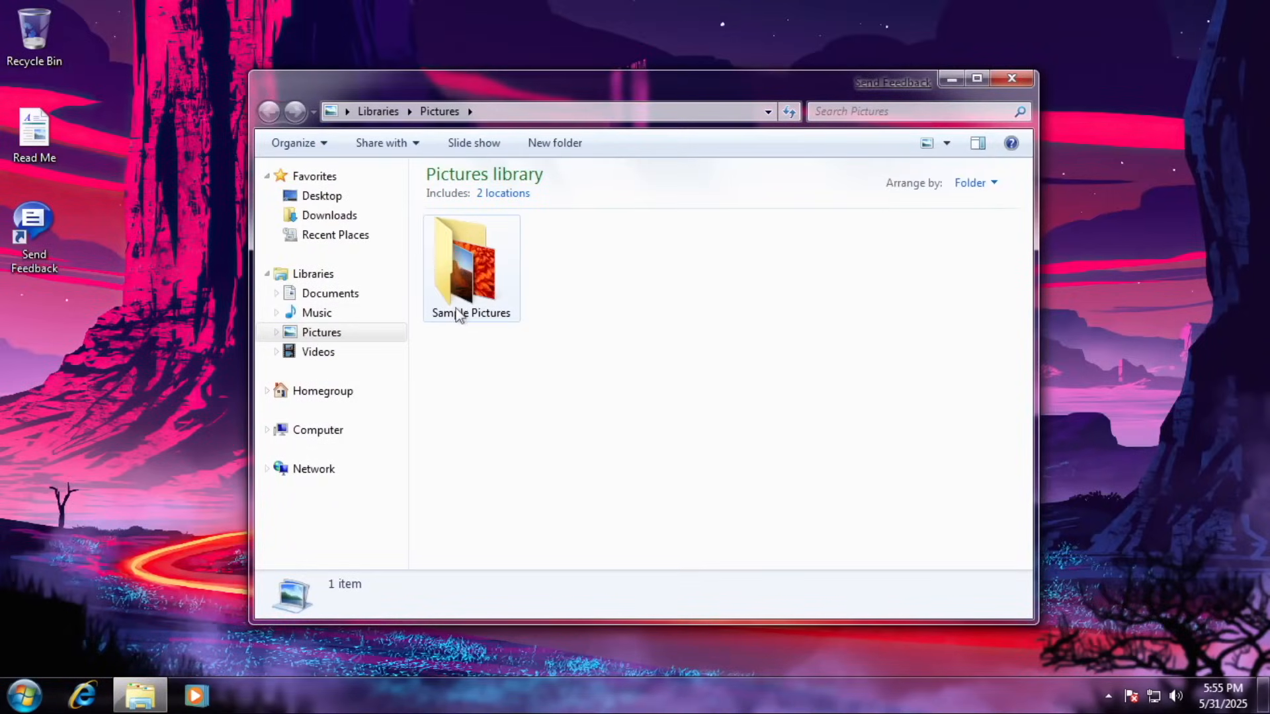
Open Sample Pictures, visit the Music library's sample songs and the Videos library, then close Explorer.
double_click(463, 271)
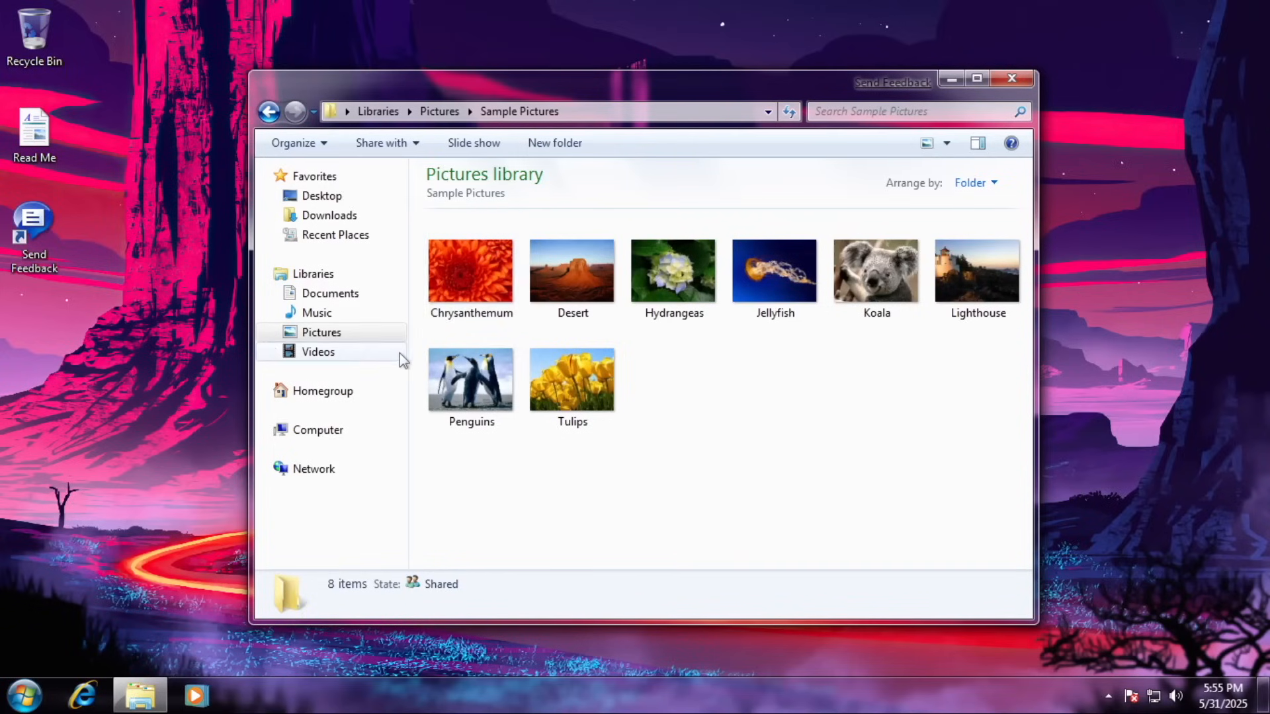
left_click(317, 312)
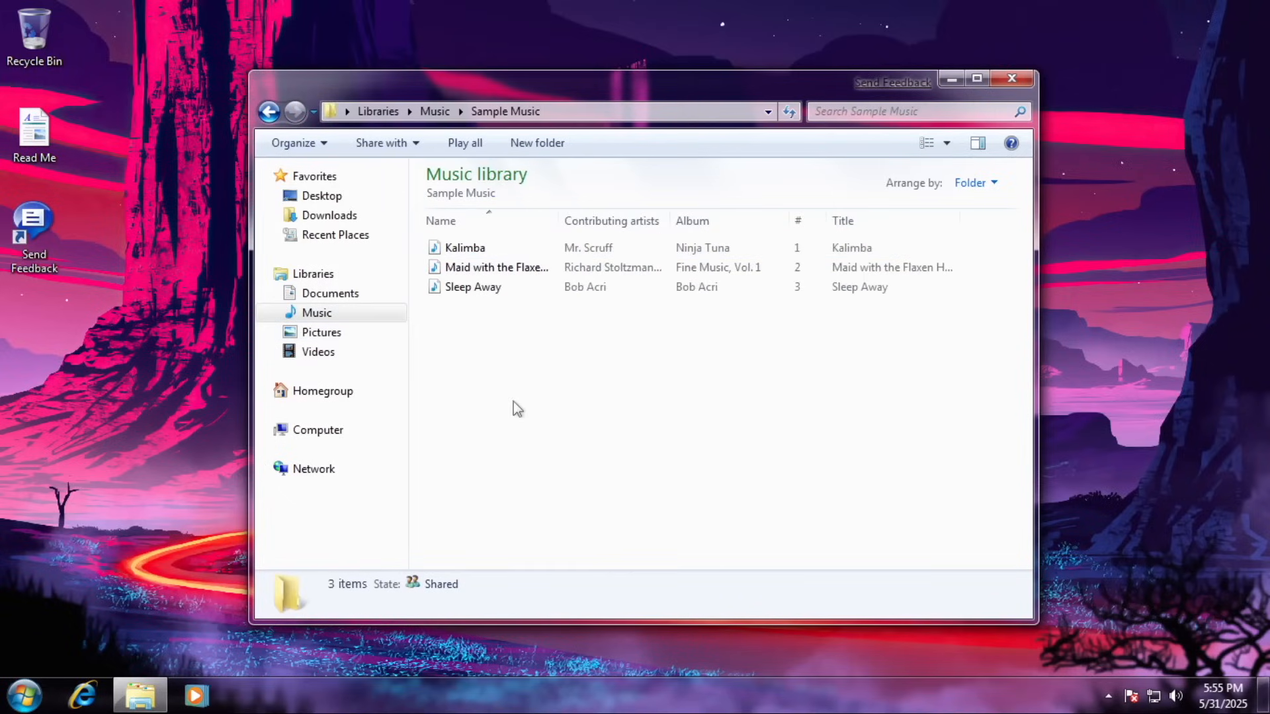
key("Down")
key("Down")
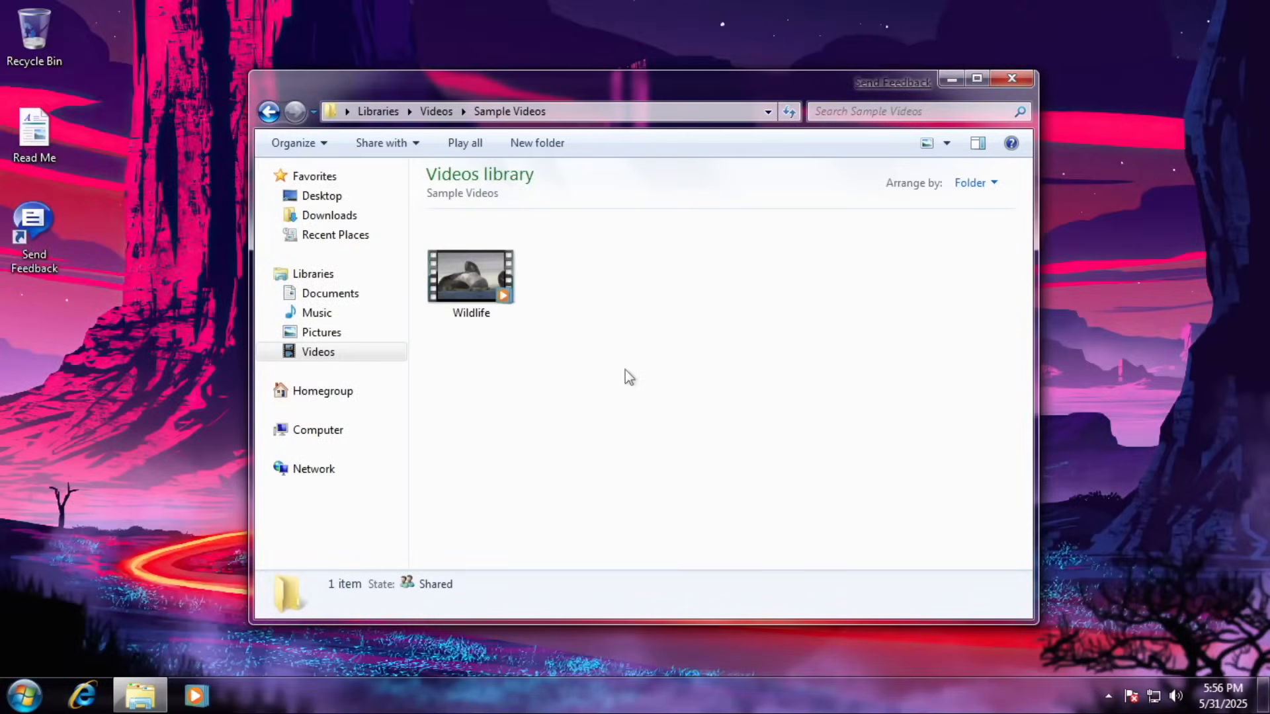
key("alt+F4")
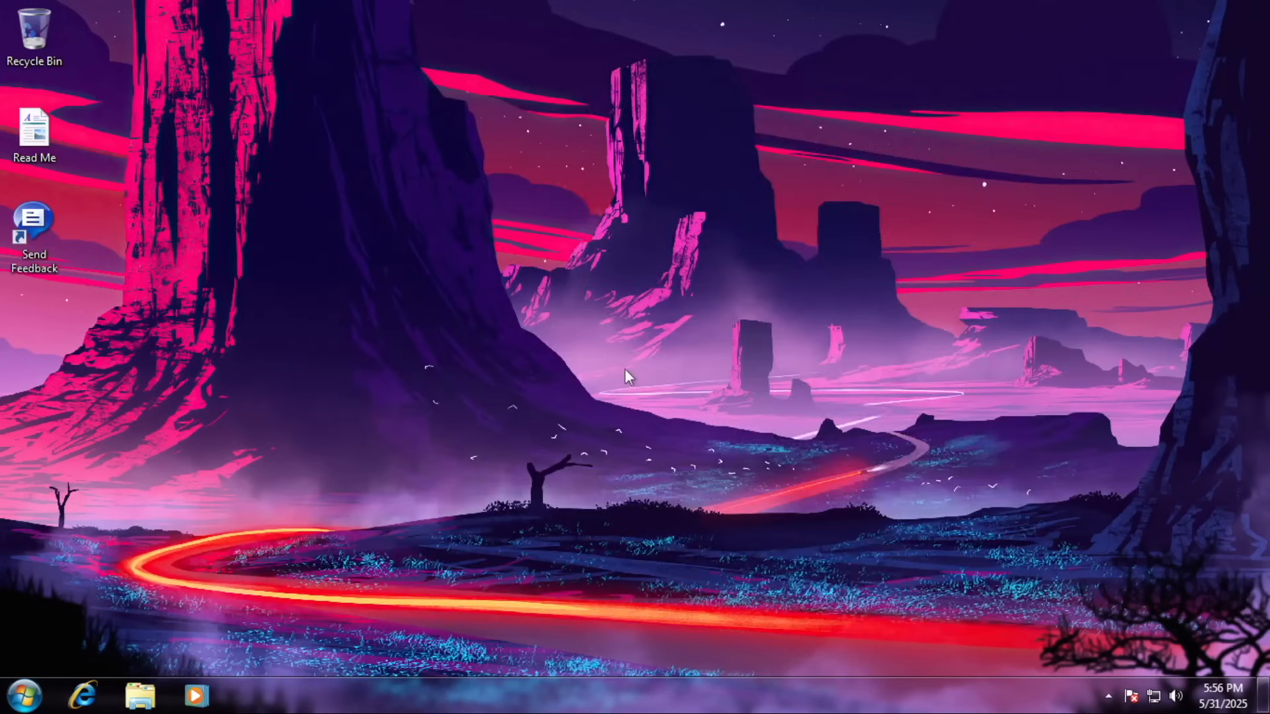
Run winver to view the Windows edition and system details, then close the system information window.
key("super+r")
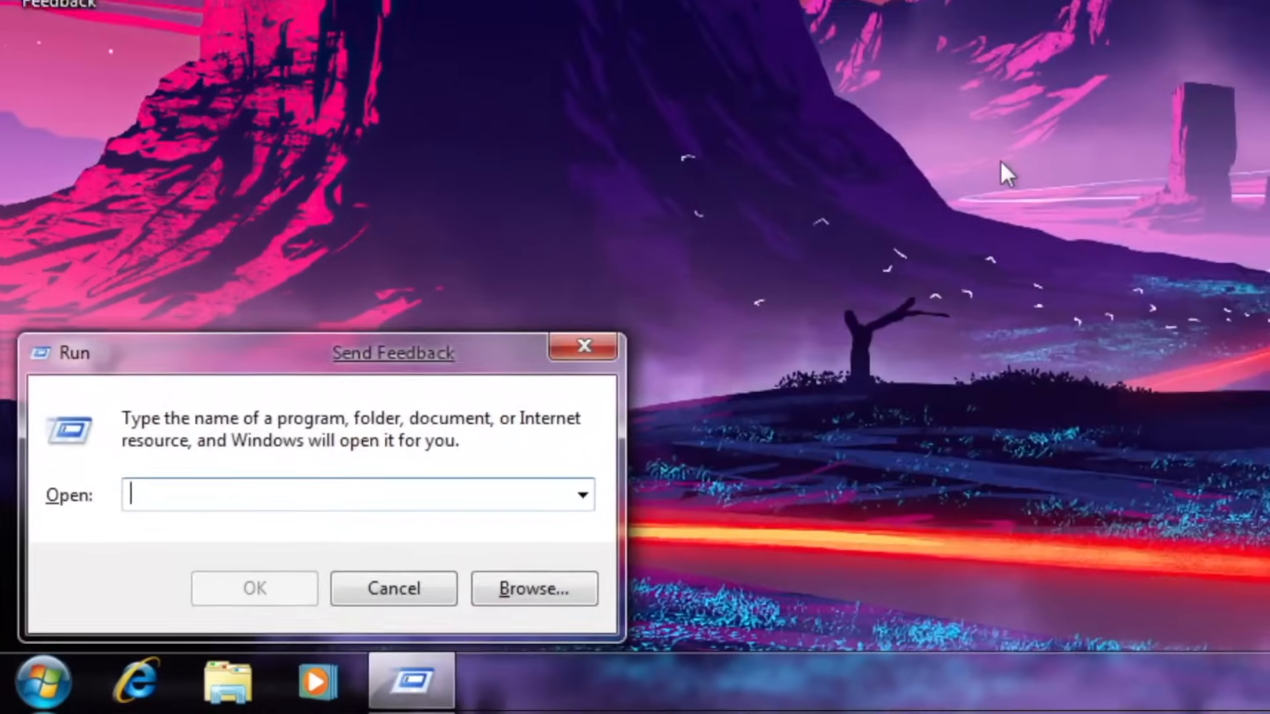
type("winver")
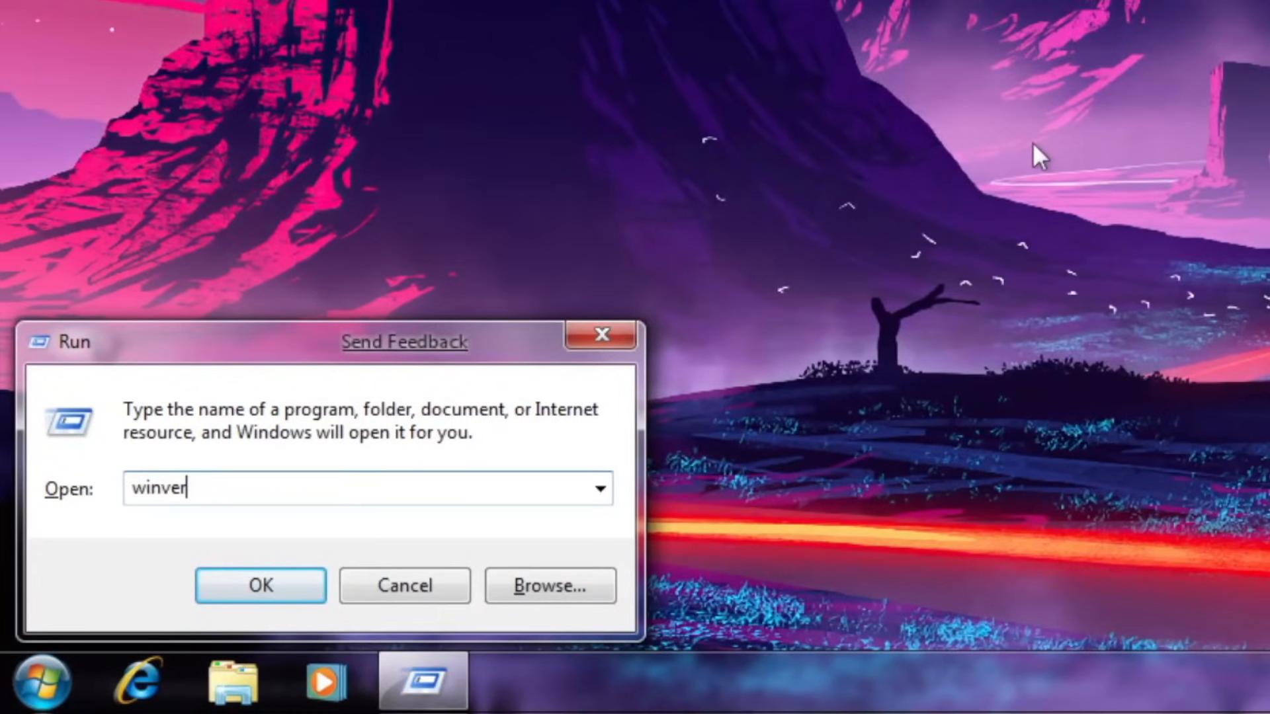
key("ctrl+a")
key("Right")
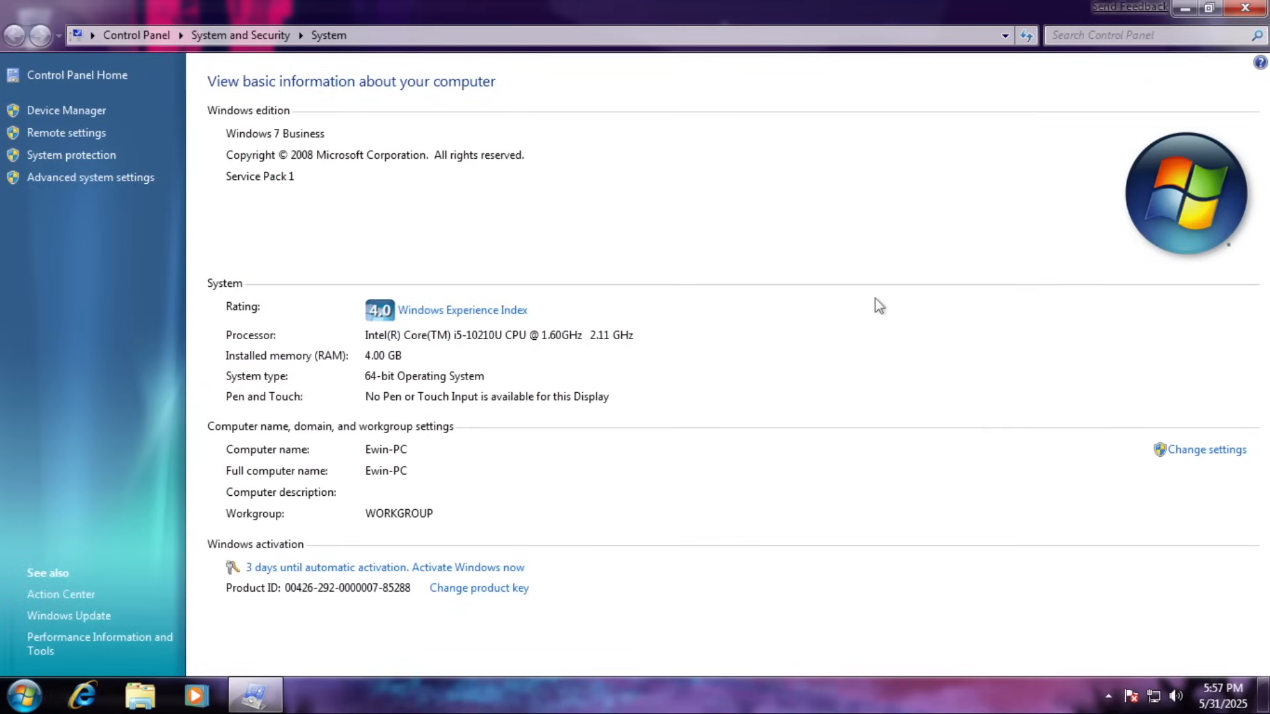
left_click(1245, 7)
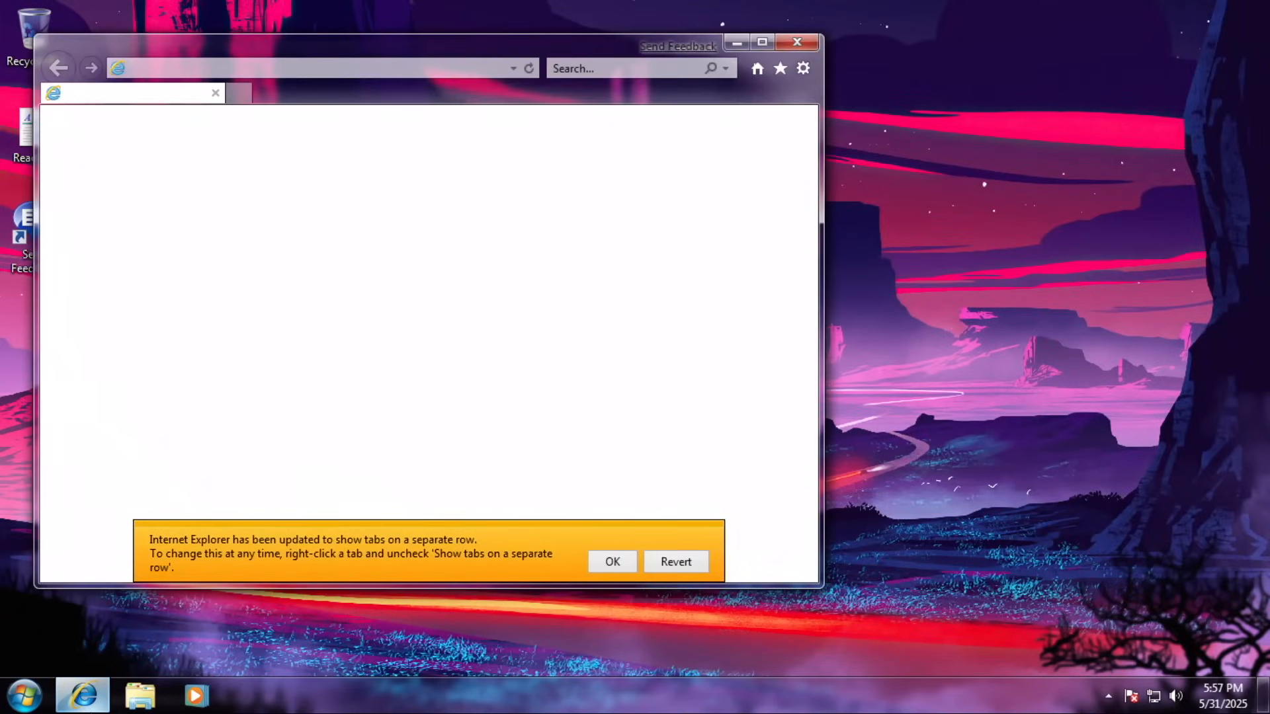
Dismiss the tabs notice, maximize Internet Explorer and view About Internet Explorer.
left_click(612, 561)
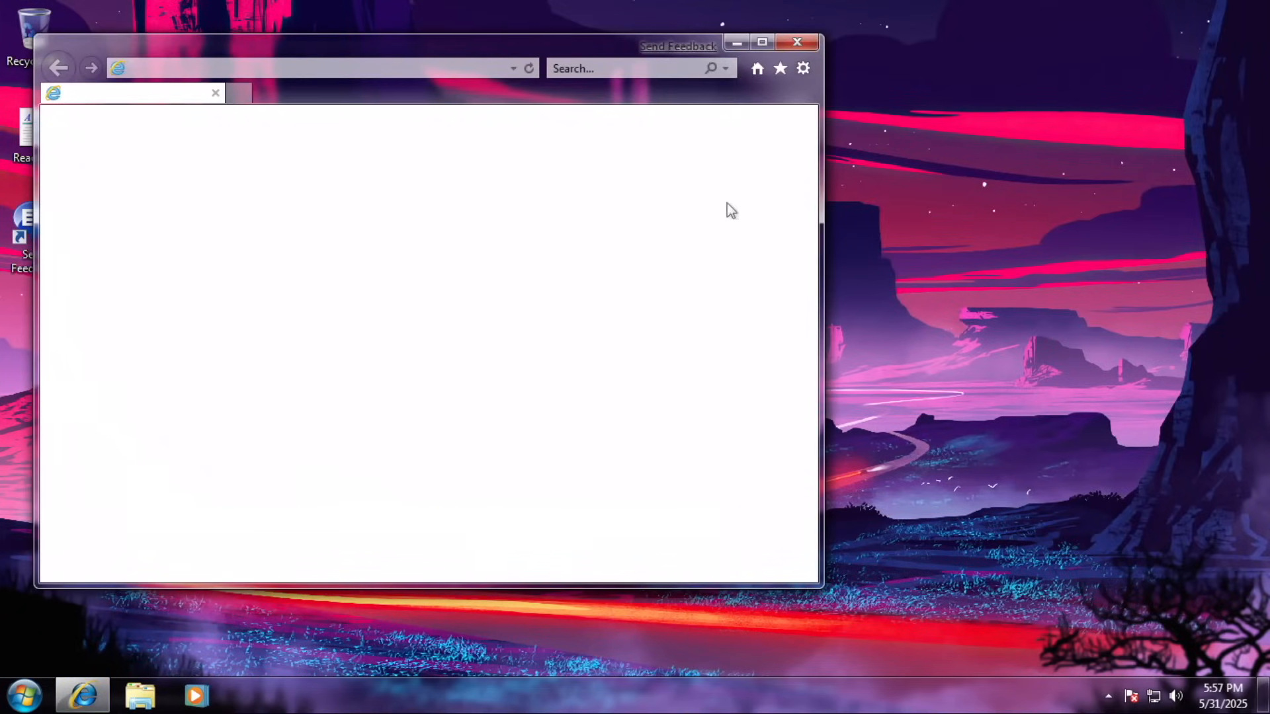
left_click(762, 42)
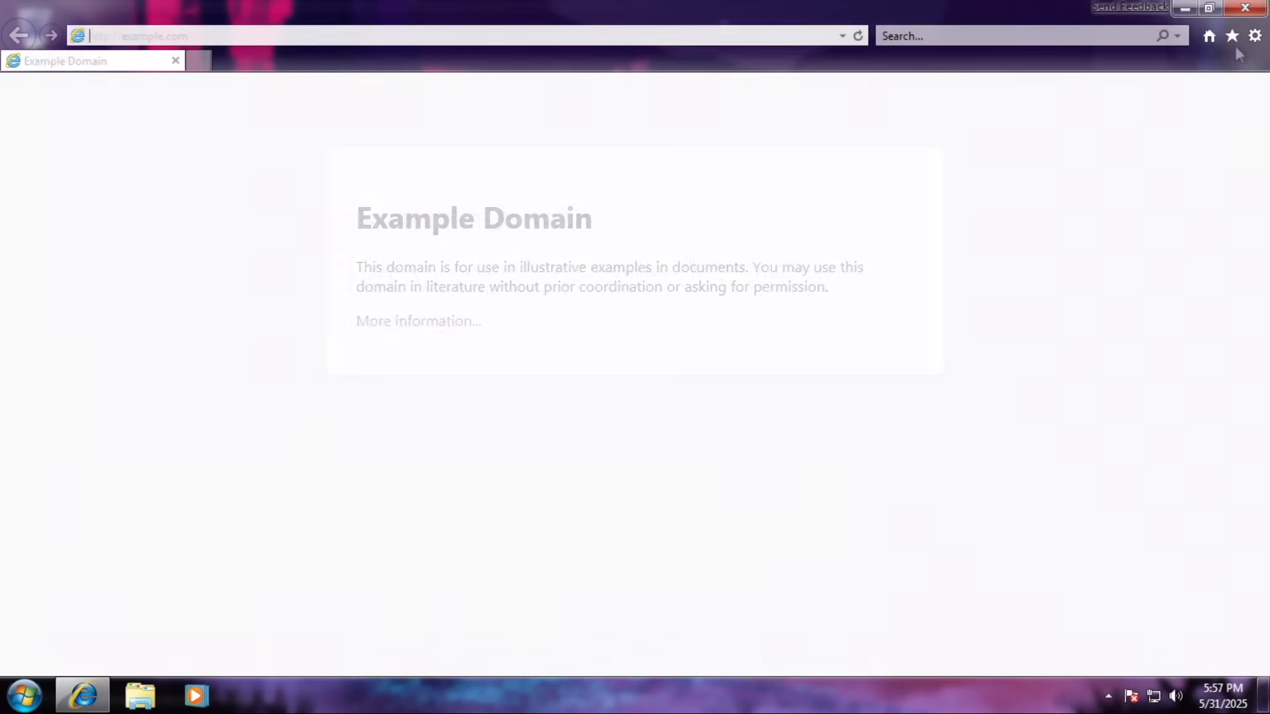
left_click(1256, 36)
left_click(1120, 320)
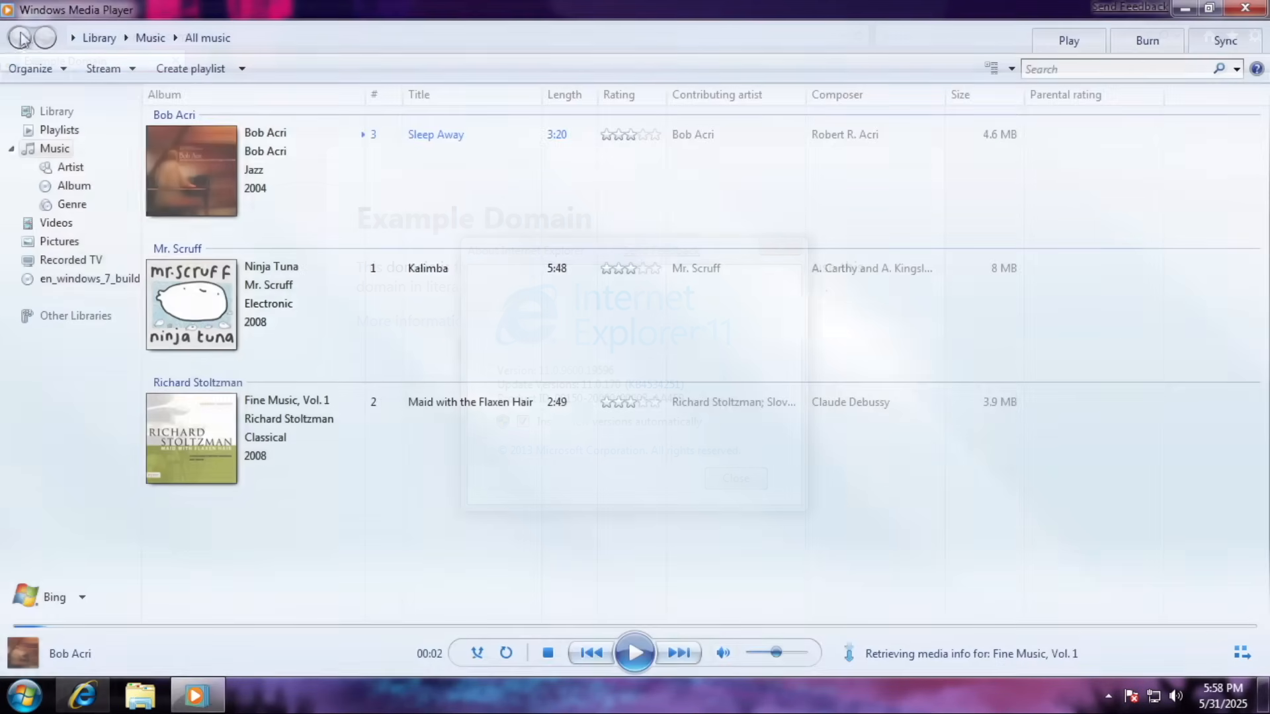
View About Windows Media Player and start playing Sleep Away.
right_click(25, 41)
mouse_move(64, 139)
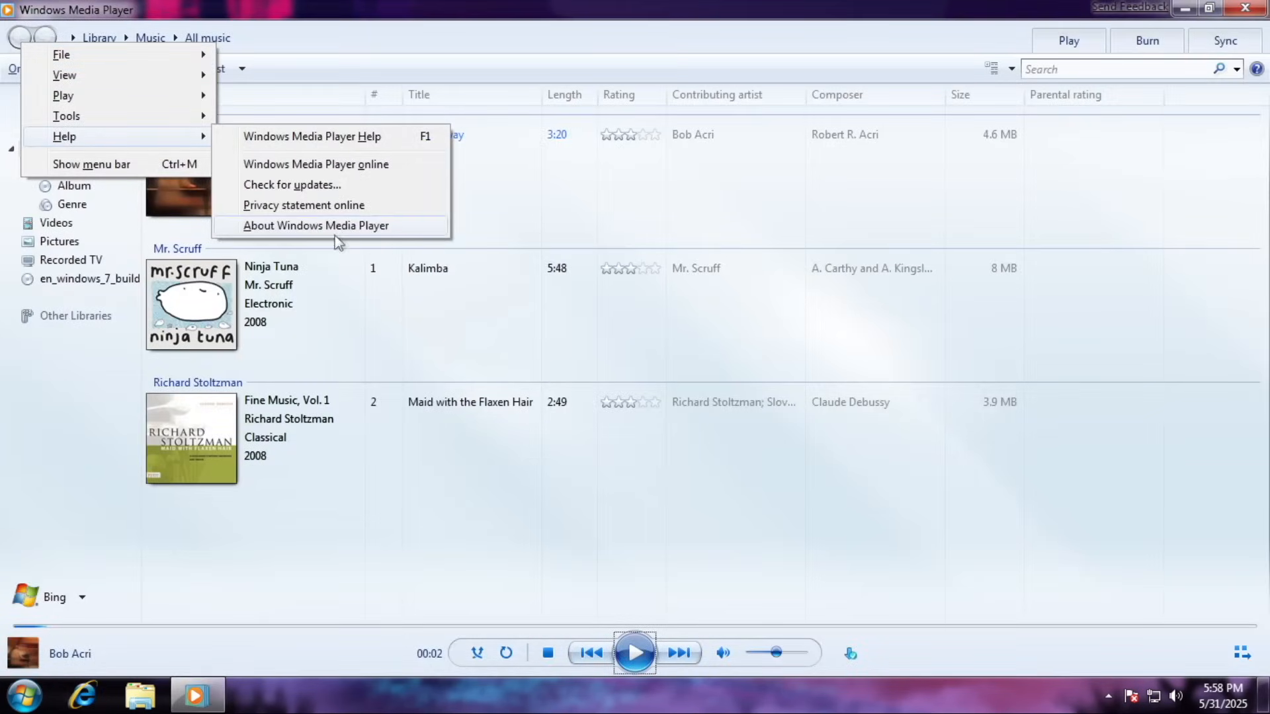
left_click(334, 228)
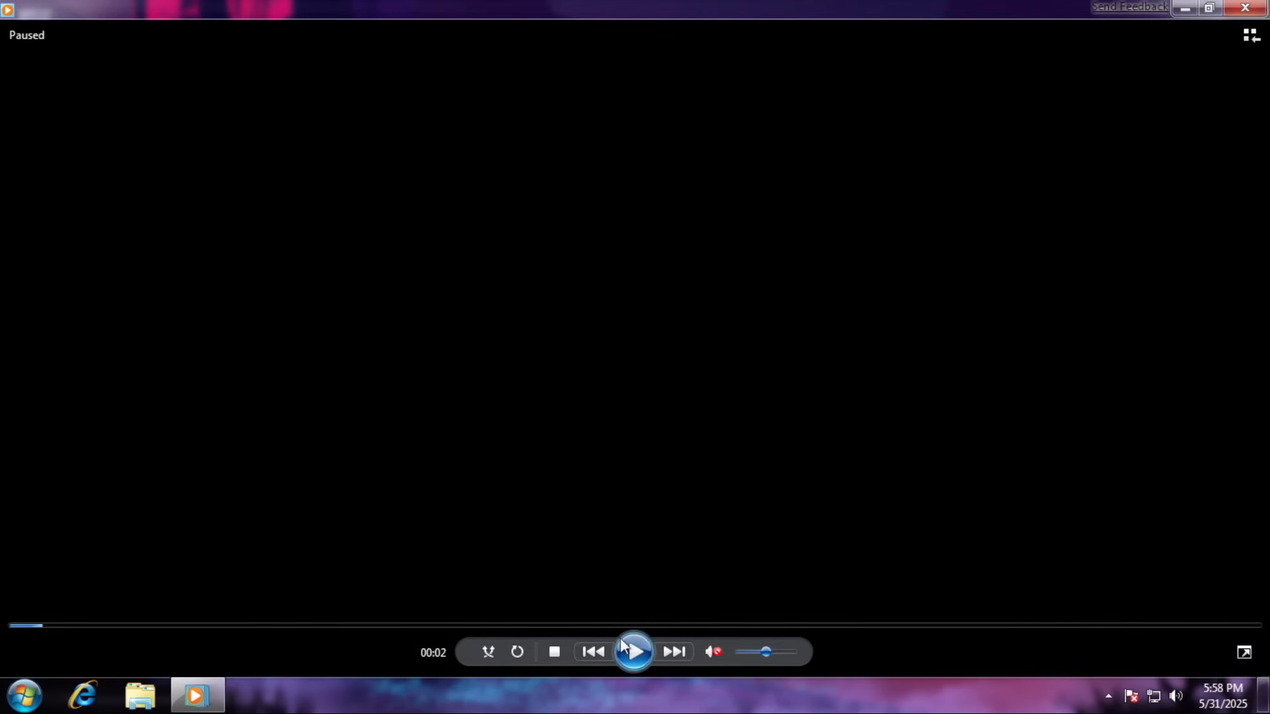
left_click(625, 648)
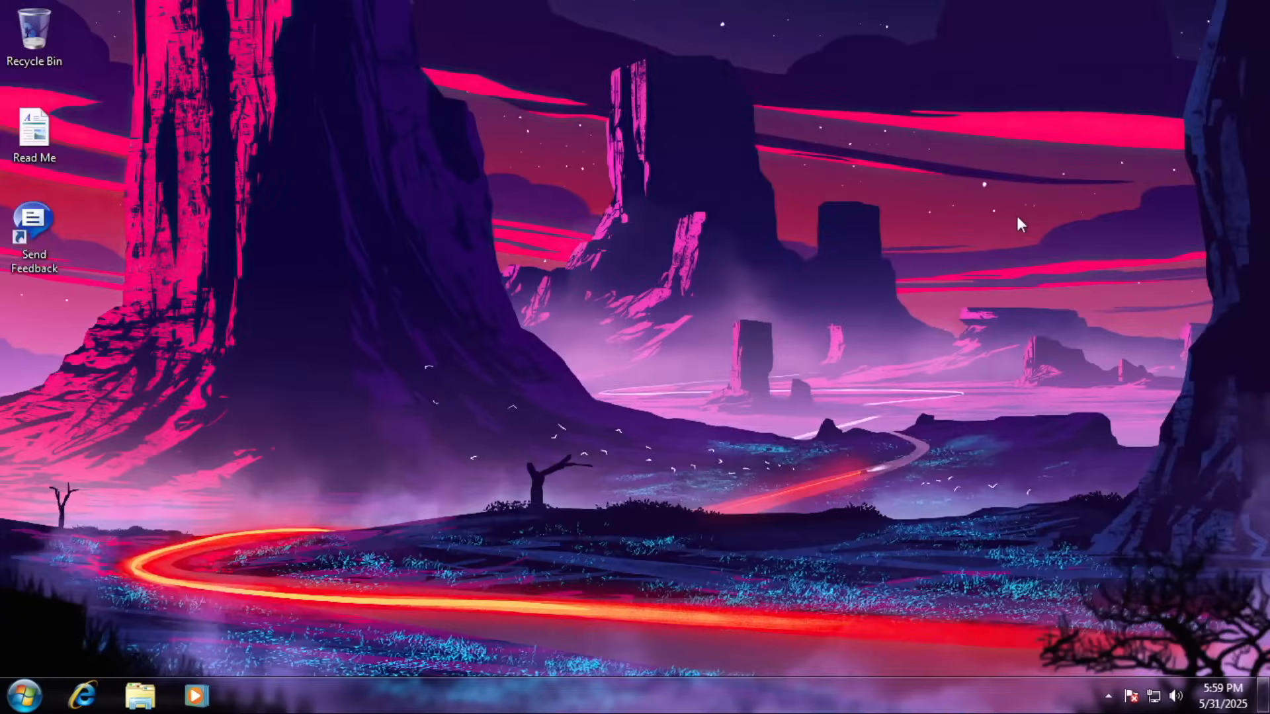
Launch Calculator with calc, work a sum, and type a sample sentence in Notepad.
key("super+r")
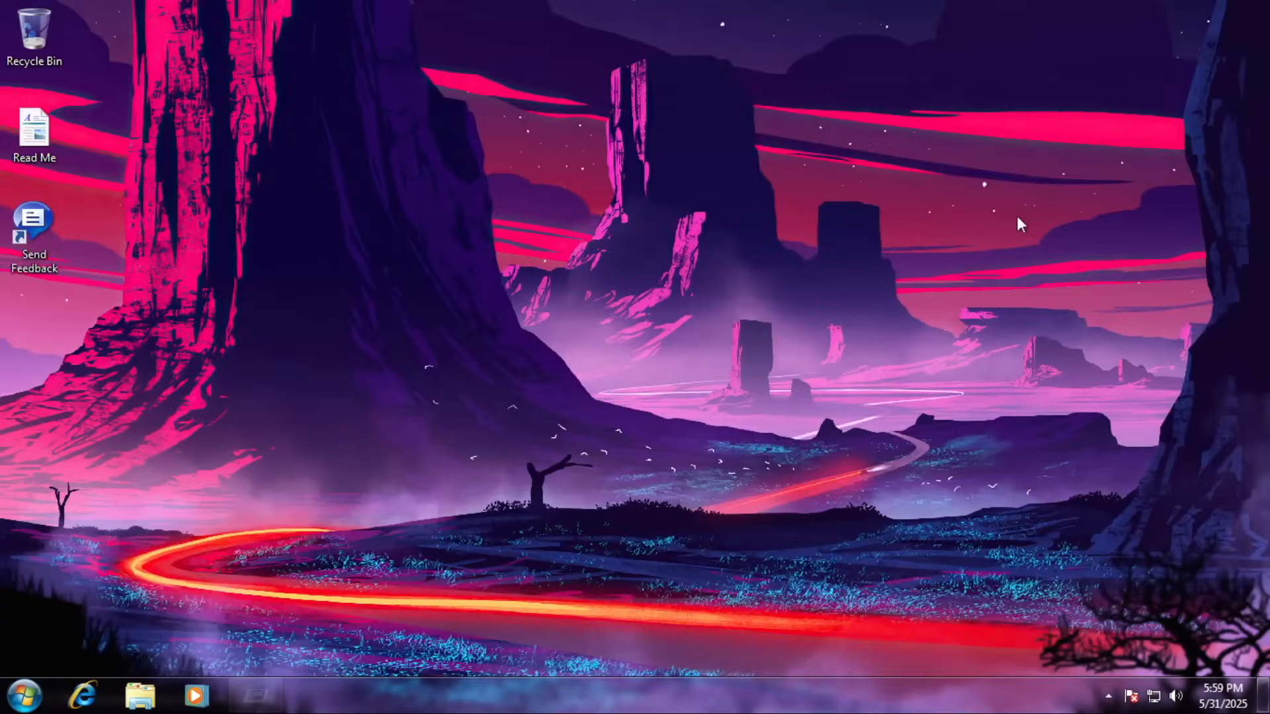
type("calc")
key("Return")
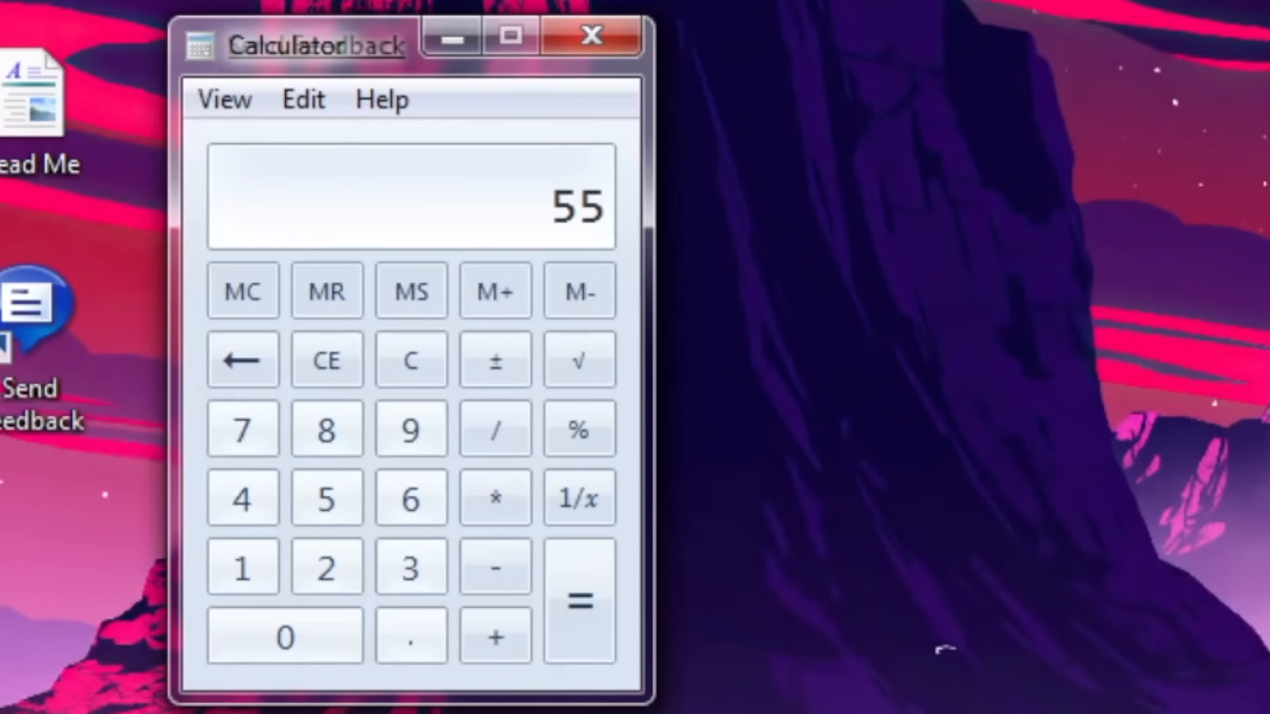
type("*8-49/768")
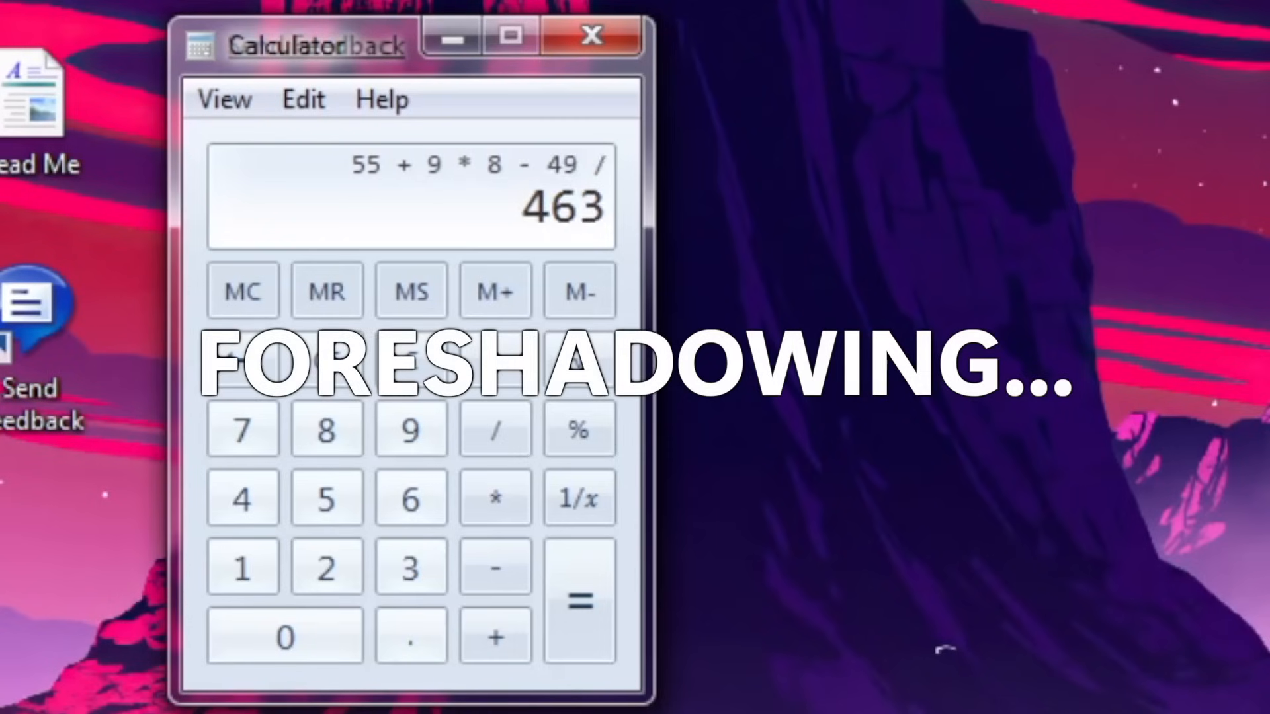
type("*53.2+65-8")
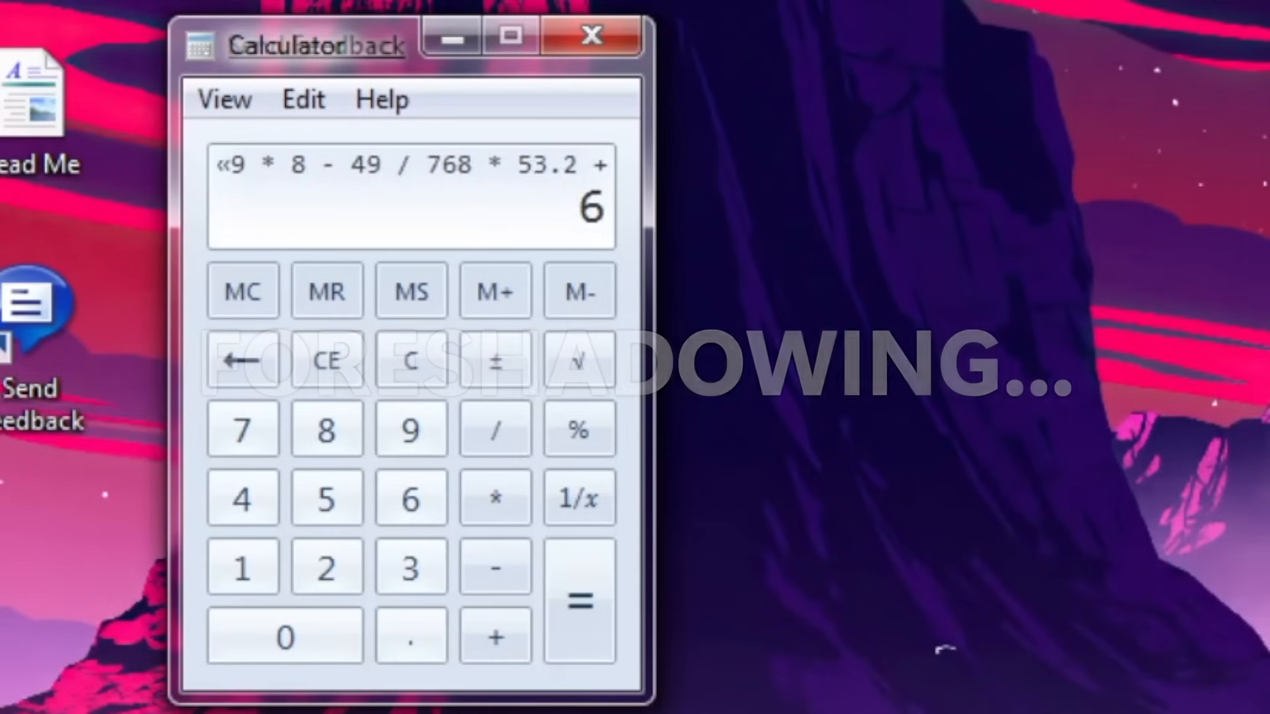
type("9")
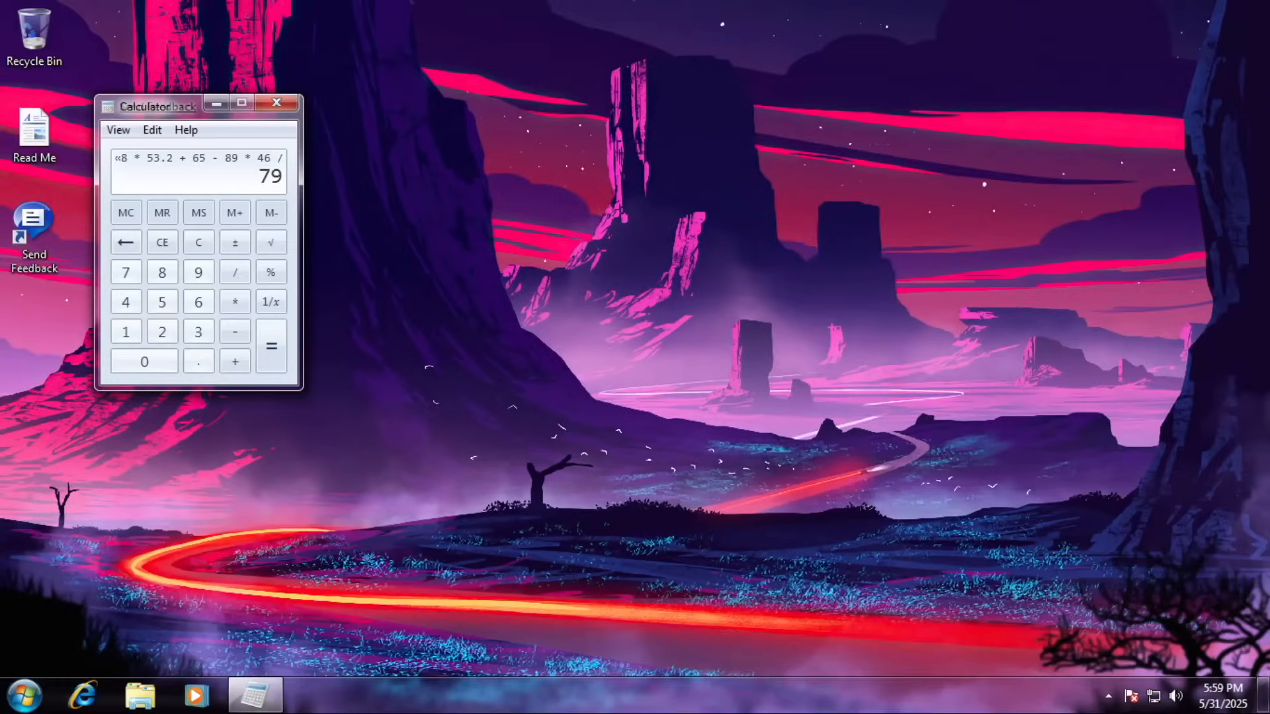
type("*46/798*45This is just what I am writing and ")
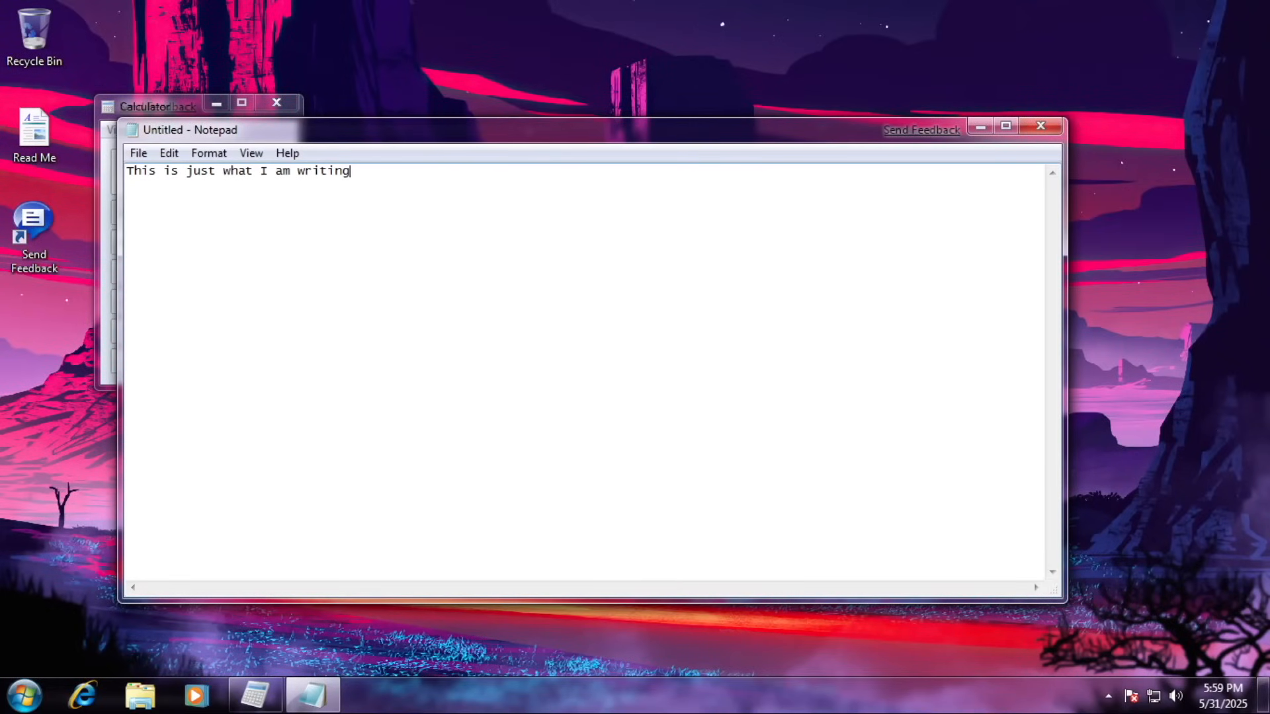
type("literally nothing el")
In WordPad, type 'This is another writing in a different program NOTEPAD~!' with bold and underlined phrases.
key("super+r")
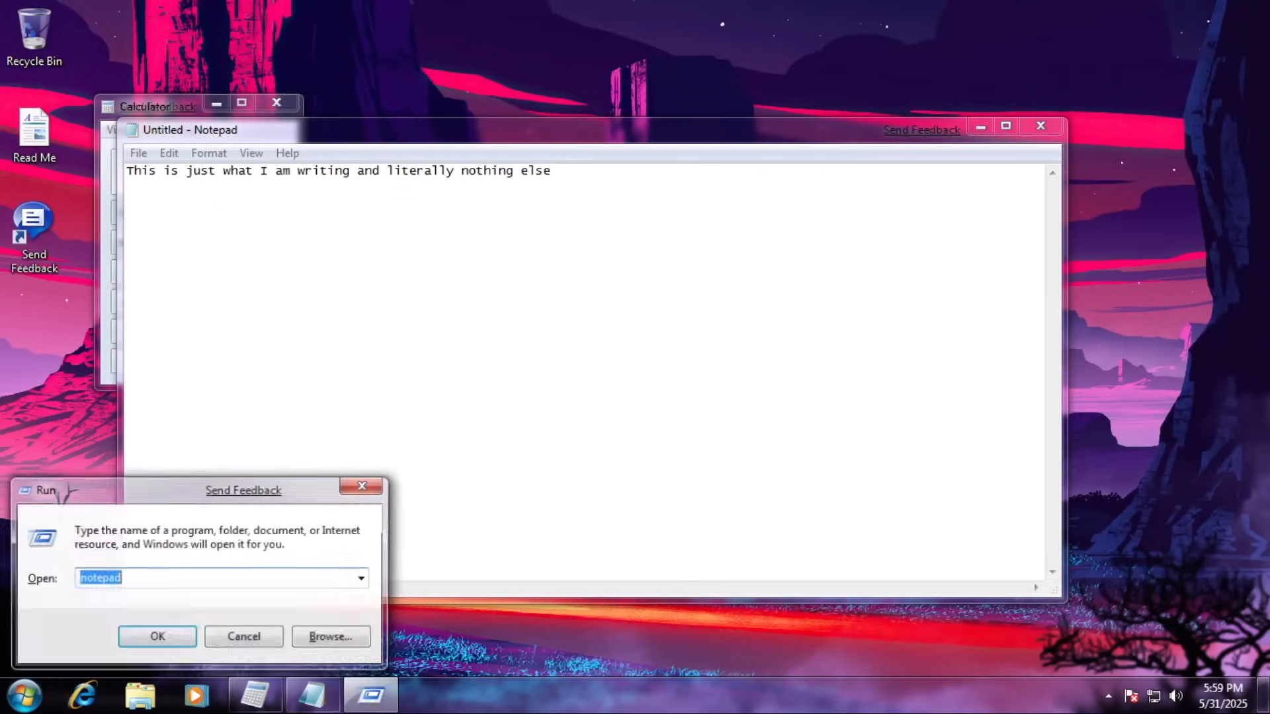
key("Return")
type("This is")
key("ctrl+b")
type("another writing")
key("ctrl+b")
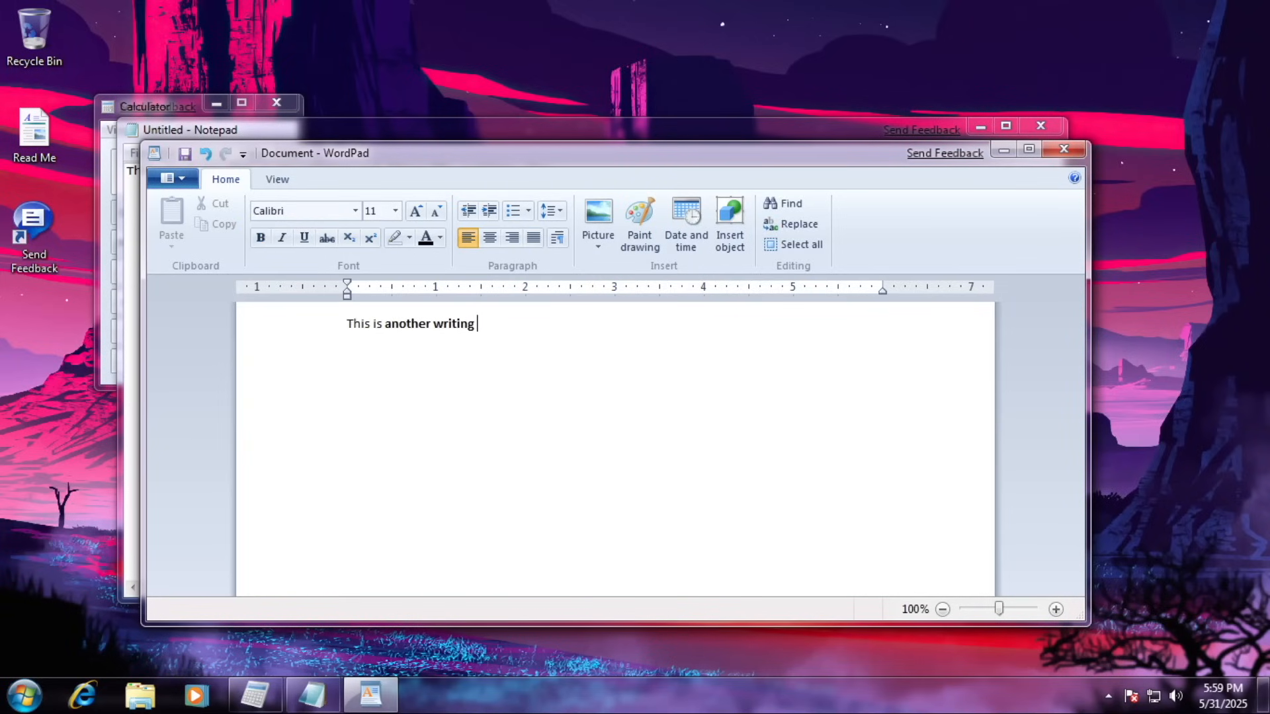
type("in")
key("ctrl+u")
type("a different program")
key("ctrl+u")
type("NOTEPAD~!")
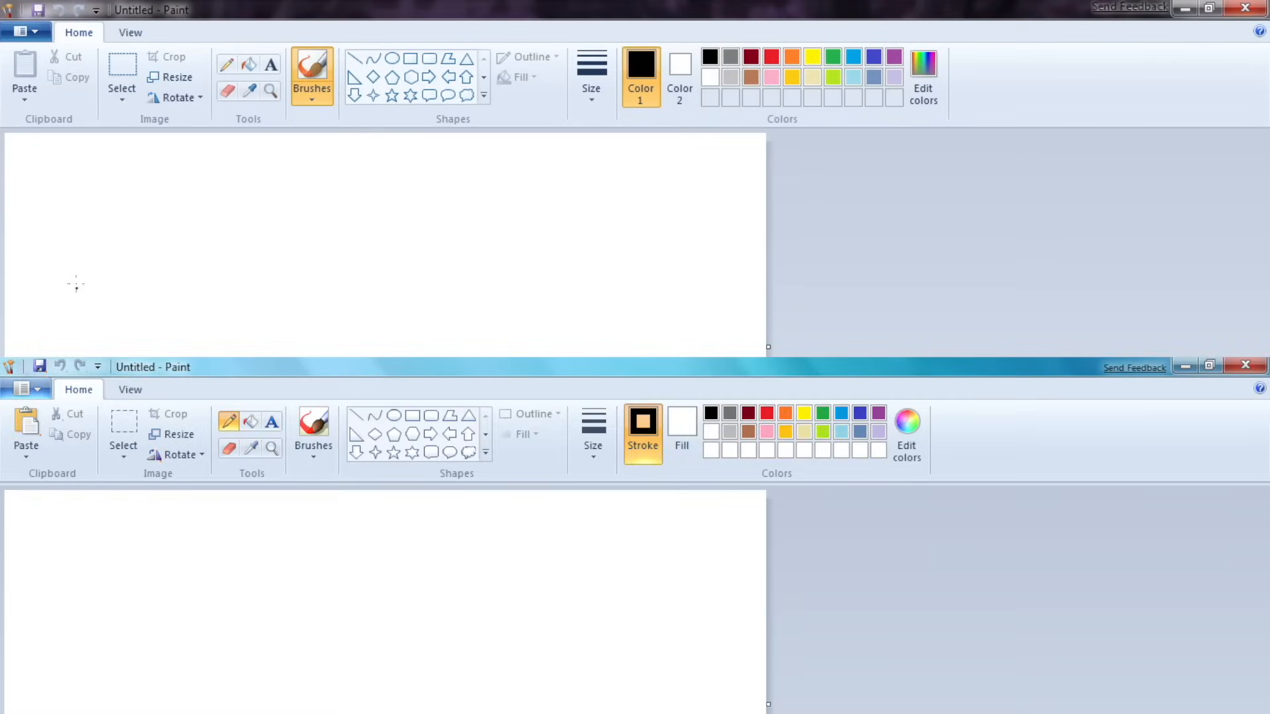
Handwrite 'ewin to 11K!' across the Paint canvas with the brush.
left_click_drag(71, 287, 121, 310)
left_click_drag(133, 263, 180, 260)
left_click_drag(202, 260, 207, 301)
mouse_move(226, 299)
left_mouse_down()
mouse_move(228, 262)
mouse_move(249, 308)
left_mouse_up()
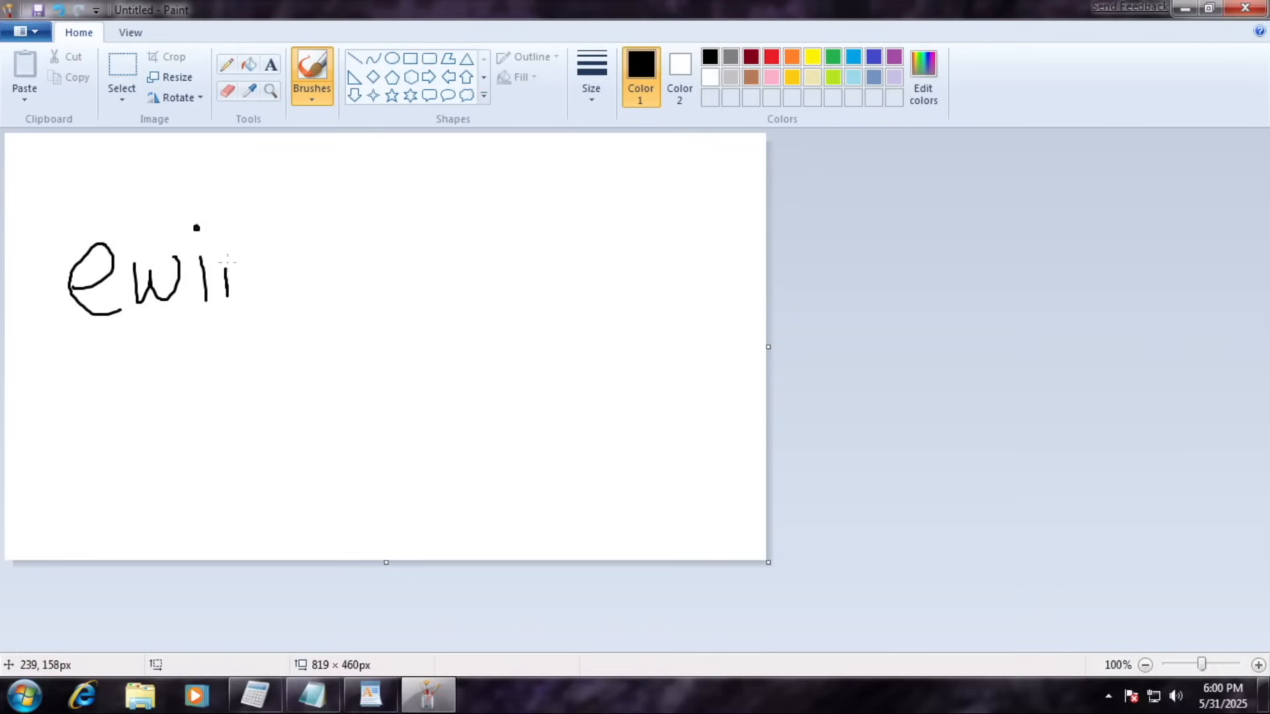
left_click_drag(332, 212, 352, 304)
left_click_drag(367, 259, 360, 281)
left_click_drag(486, 246, 514, 373)
left_click_drag(543, 245, 558, 385)
left_click_drag(612, 230, 605, 386)
mouse_move(651, 244)
left_mouse_down()
mouse_move(625, 278)
mouse_move(688, 368)
left_mouse_up()
left_click_drag(703, 226, 695, 342)
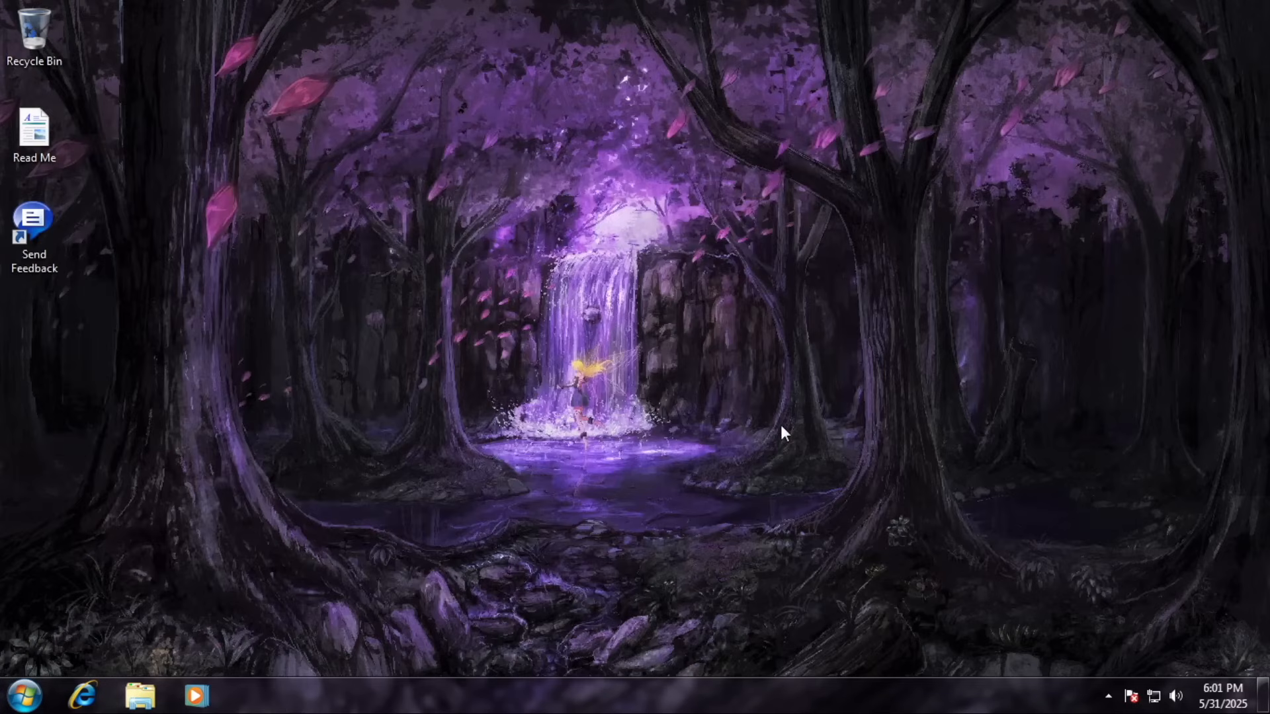
In the command prompt, run tree, ver, help and echo Project7.
key("super+r")
type("cmd")
key("Return")
type("tre")
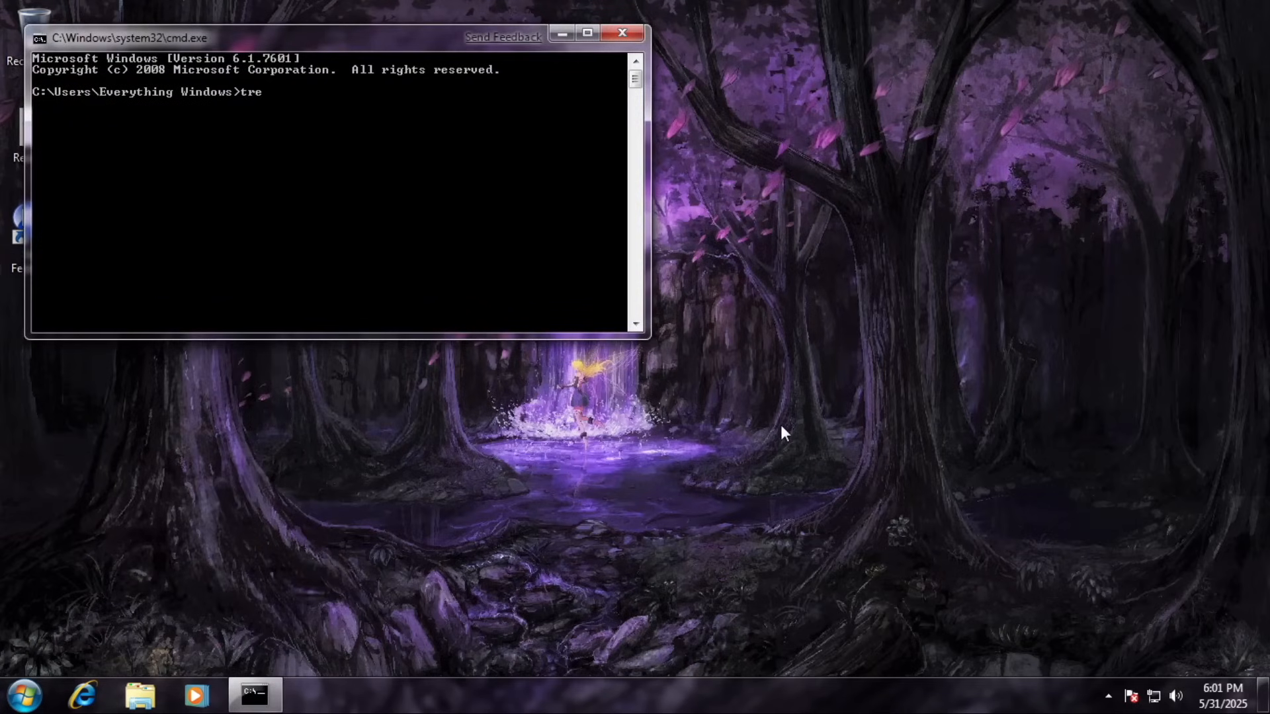
type("e")
key("Return")
type("ver")
key("Return")
type("help")
key("Return")
type("echo Project7")
key("Return")
Check Task Manager's Performance graphs and all-users processes, then open and close System Restore.
key("ctrl+shift+Escape")
key("ctrl+Tab")
left_click(224, 72)
left_click(114, 70)
left_click(137, 374)
key("alt+F4")
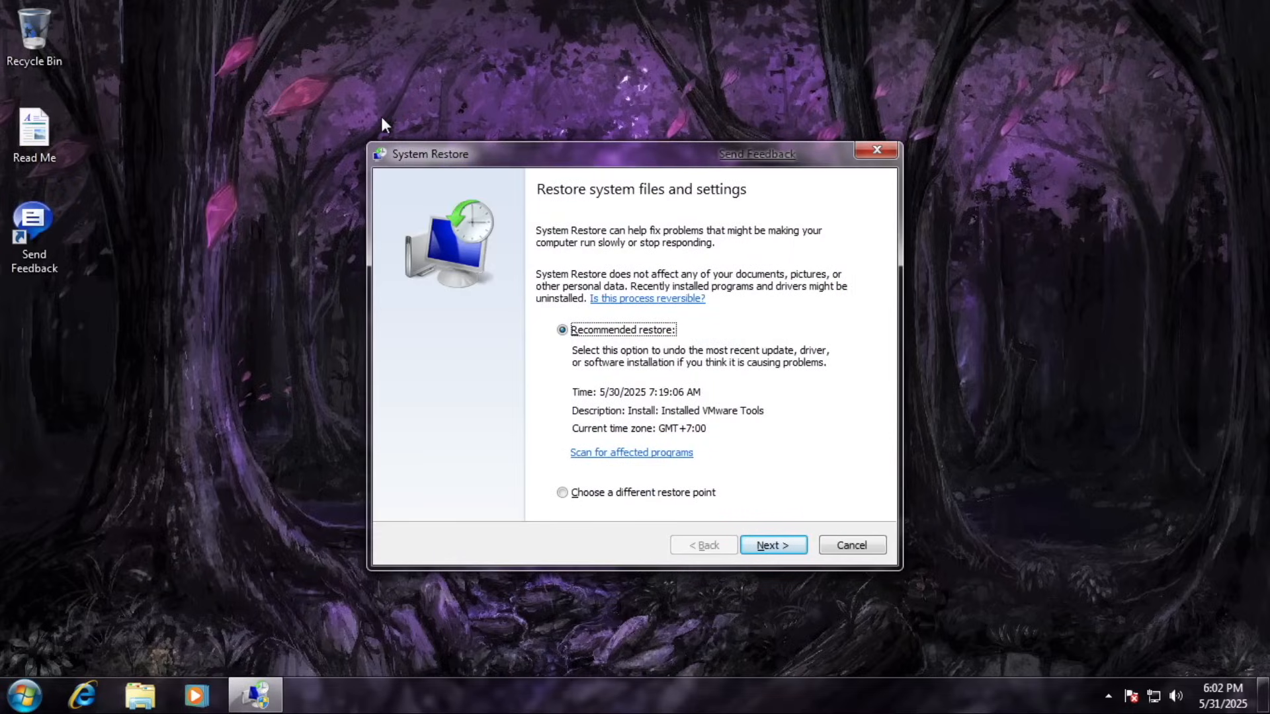
key("alt+F4")
Launch System Configuration with msconfig and close it.
key("super+r")
type("msconfig")
key("Return")
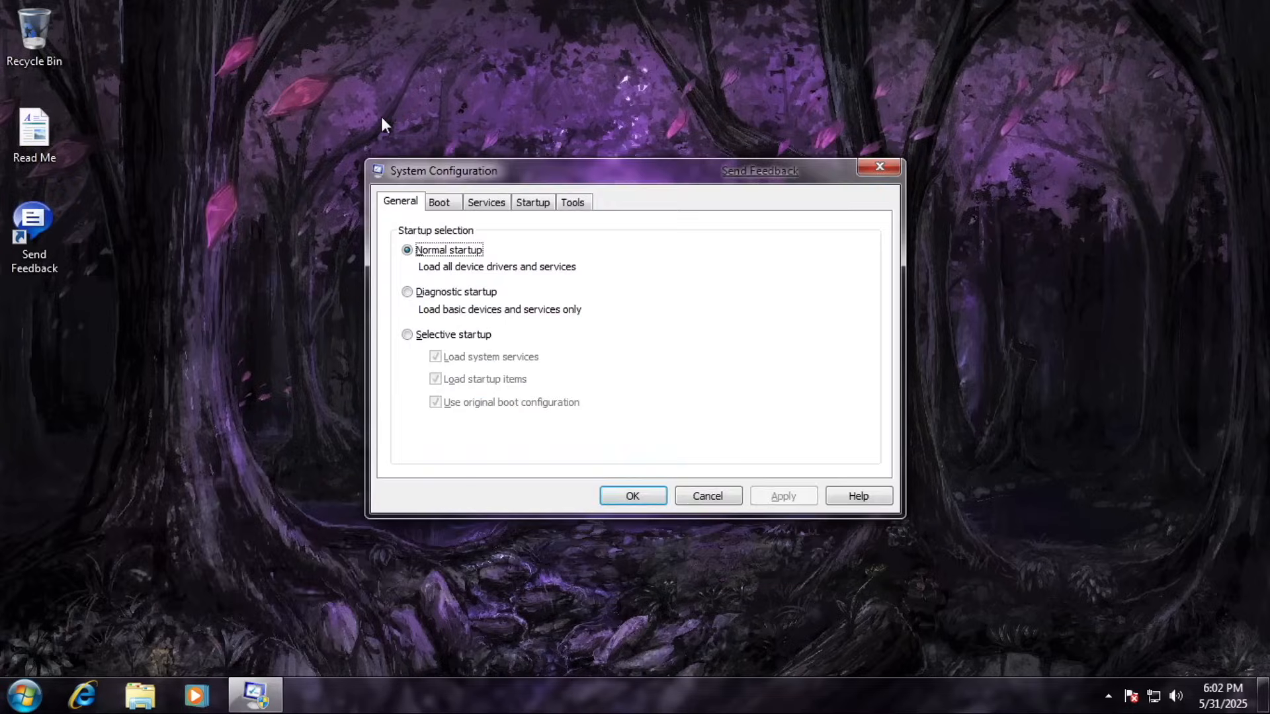
key("alt+F4")
Open Personalization from the desktop menu and close it, leaving the betta-fish wallpaper.
right_click(381, 116)
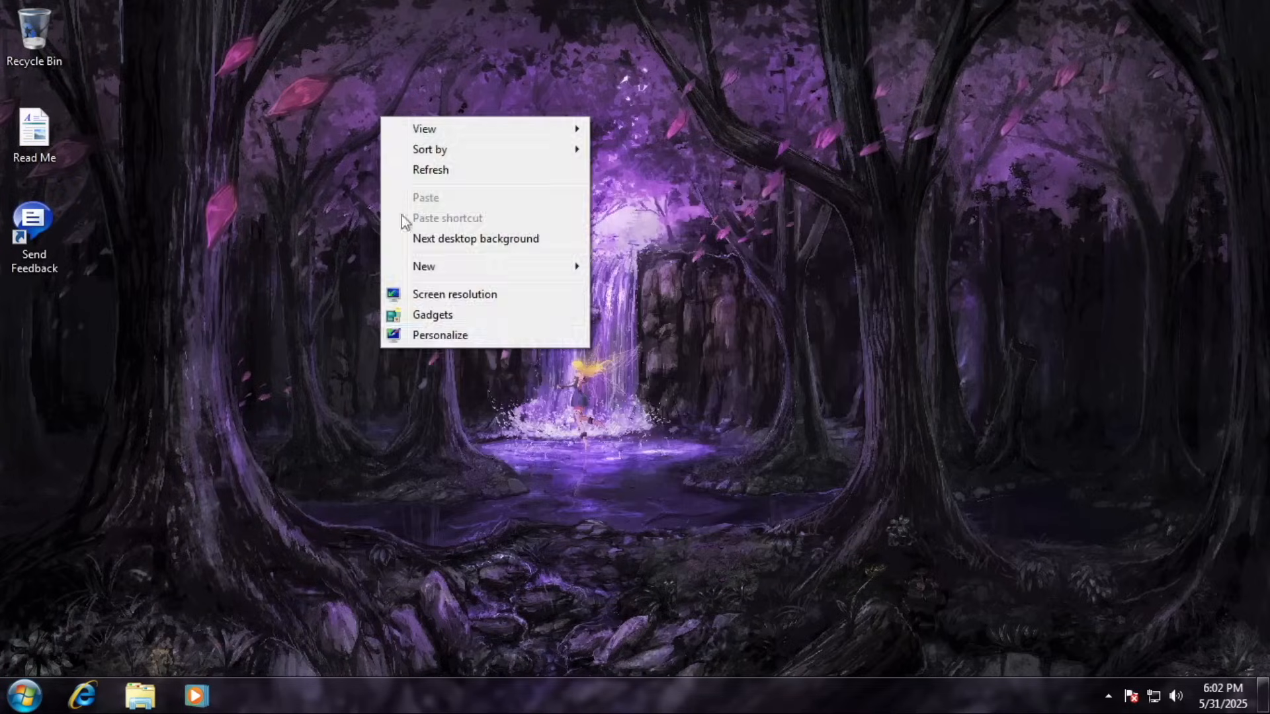
left_click(430, 335)
left_click(1232, 14)
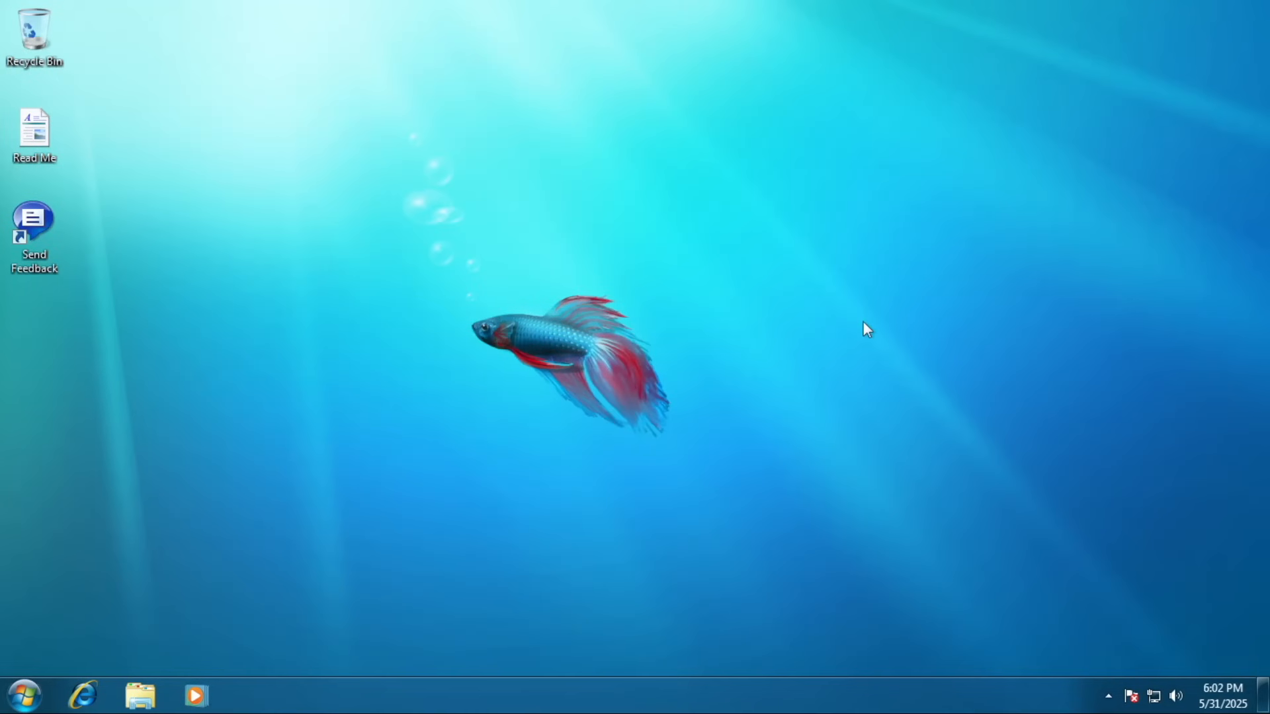
Open the Games folder from All Programs, maximise it, and launch Minesweeper.
key("super")
left_click(176, 603)
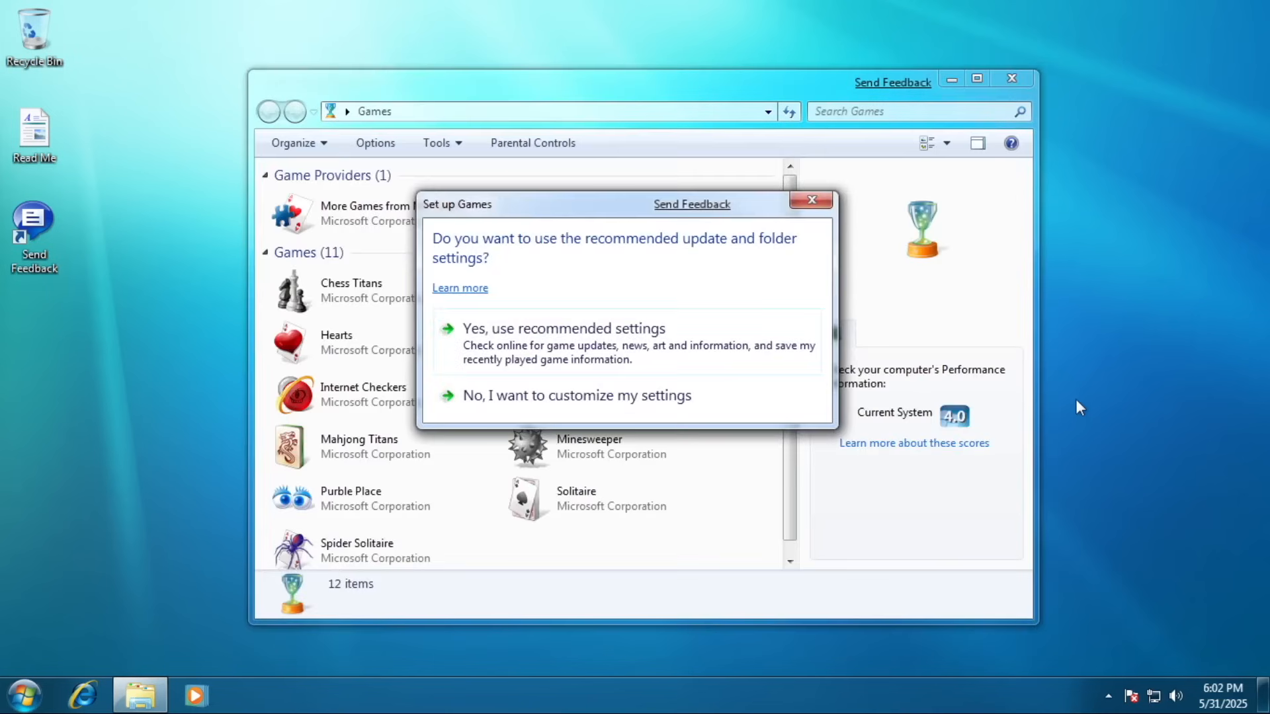
left_click(598, 394)
left_click(865, 487)
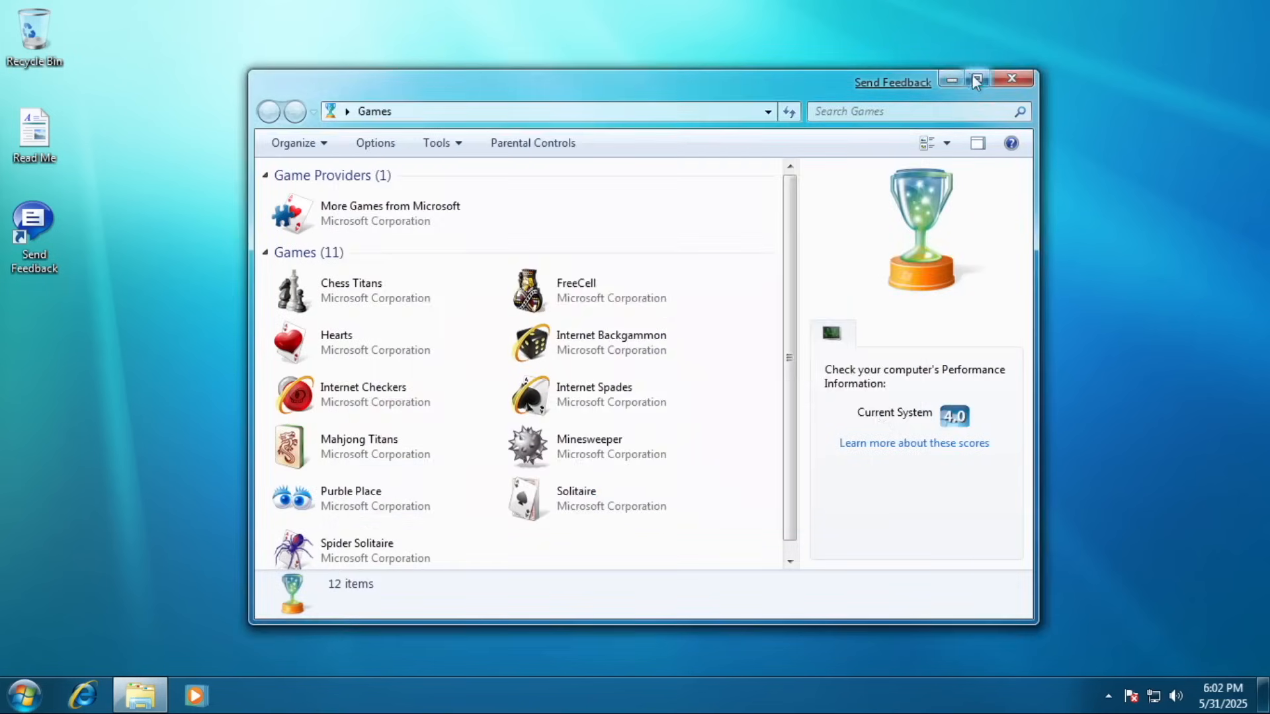
left_click(977, 78)
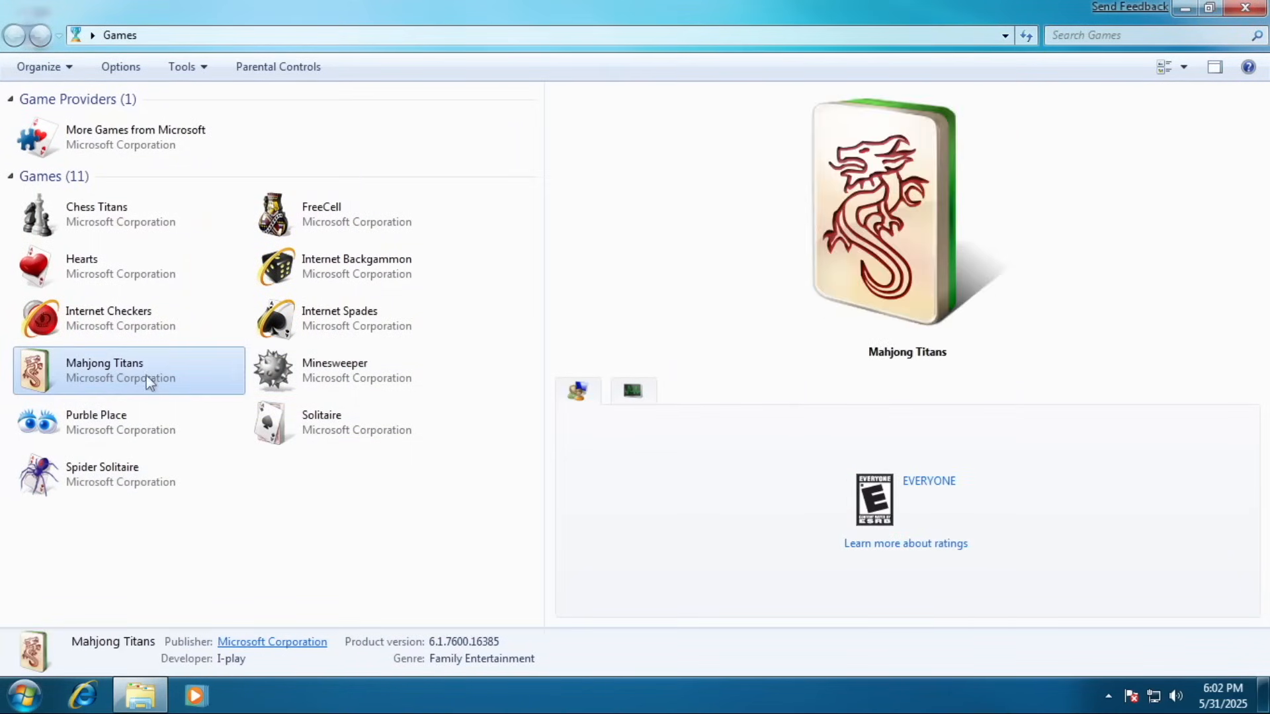
double_click(334, 369)
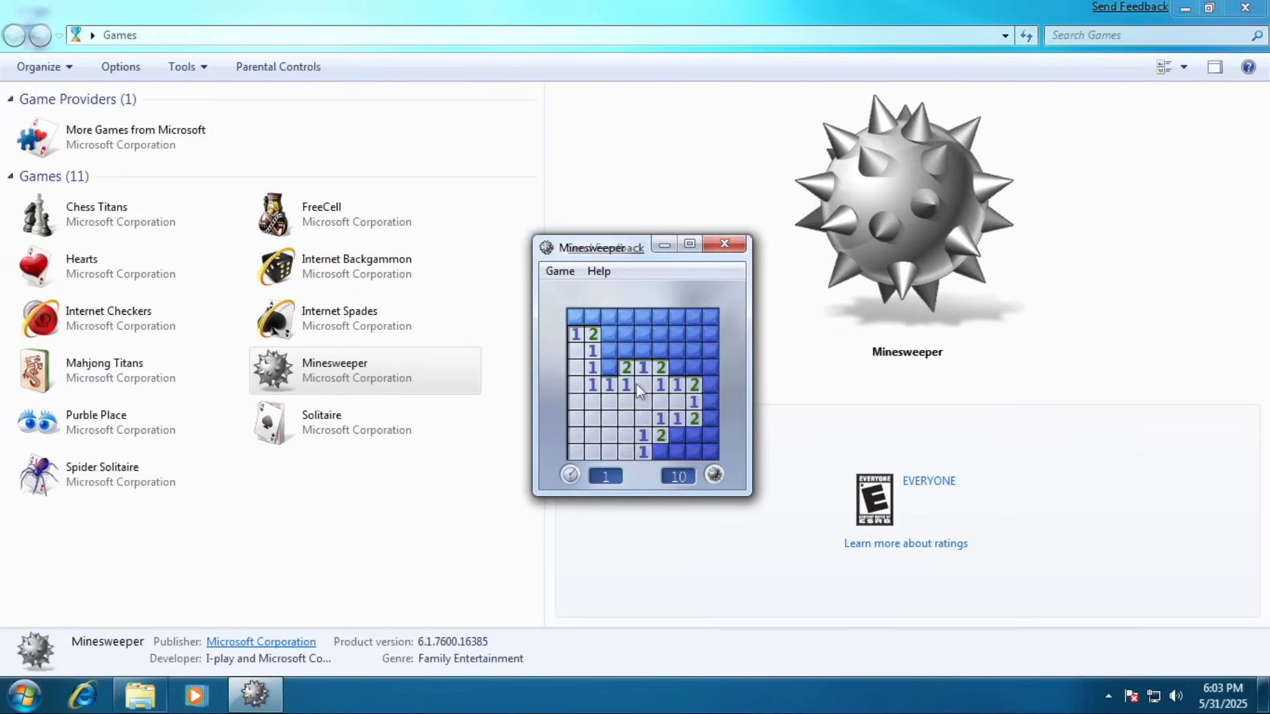
Play Minesweeper by flagging suspected mines and revealing safe cells.
right_click(659, 451)
right_click(710, 402)
left_click(694, 368)
left_click(711, 364)
right_click(710, 317)
right_click(694, 316)
left_click(677, 332)
left_click(642, 318)
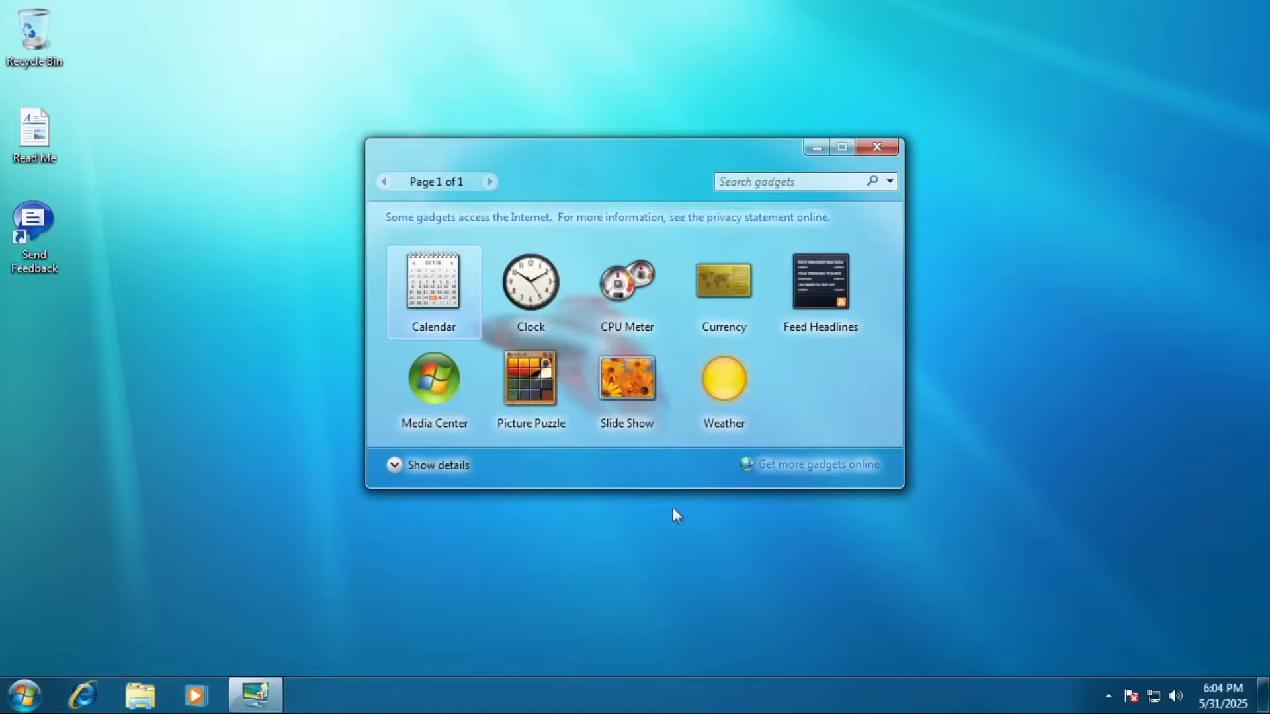
Add the Clock, Calendar and Picture Puzzle gadgets to the right side of the desktop.
left_click_drag(438, 173, 398, 171)
double_click(310, 295)
left_click_drag(213, 301, 1133, 294)
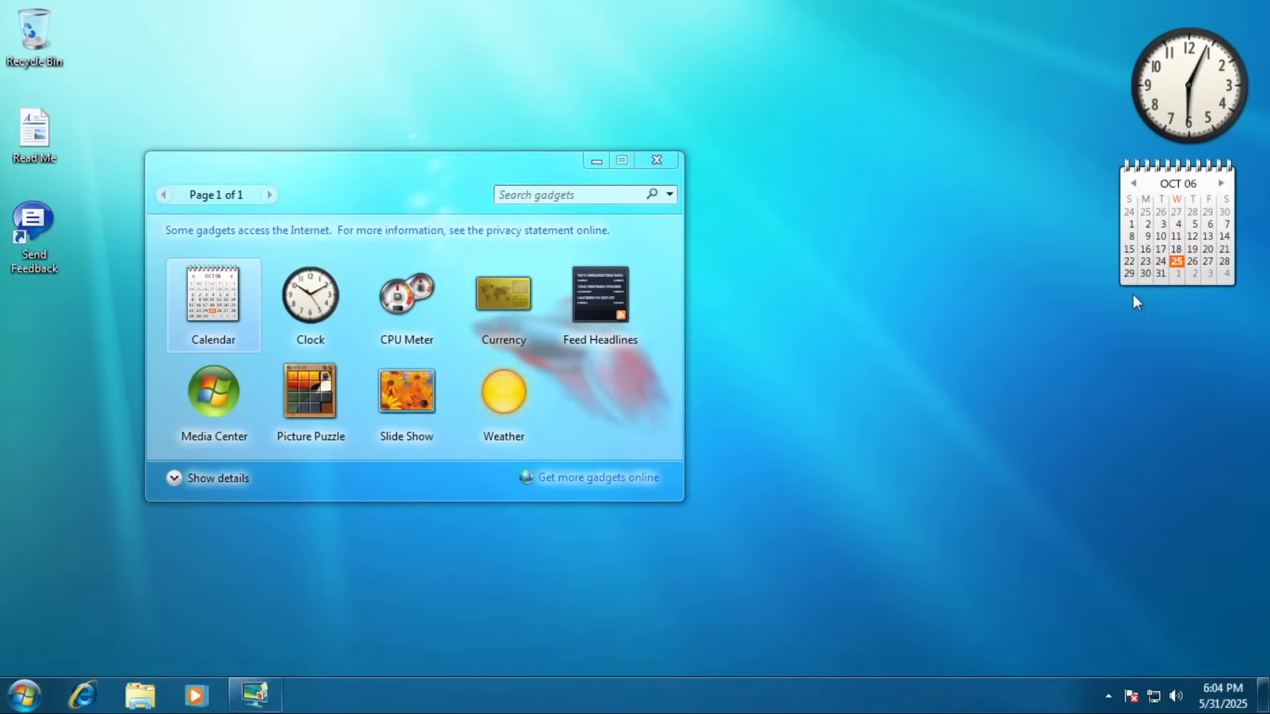
left_click_drag(312, 386, 1193, 382)
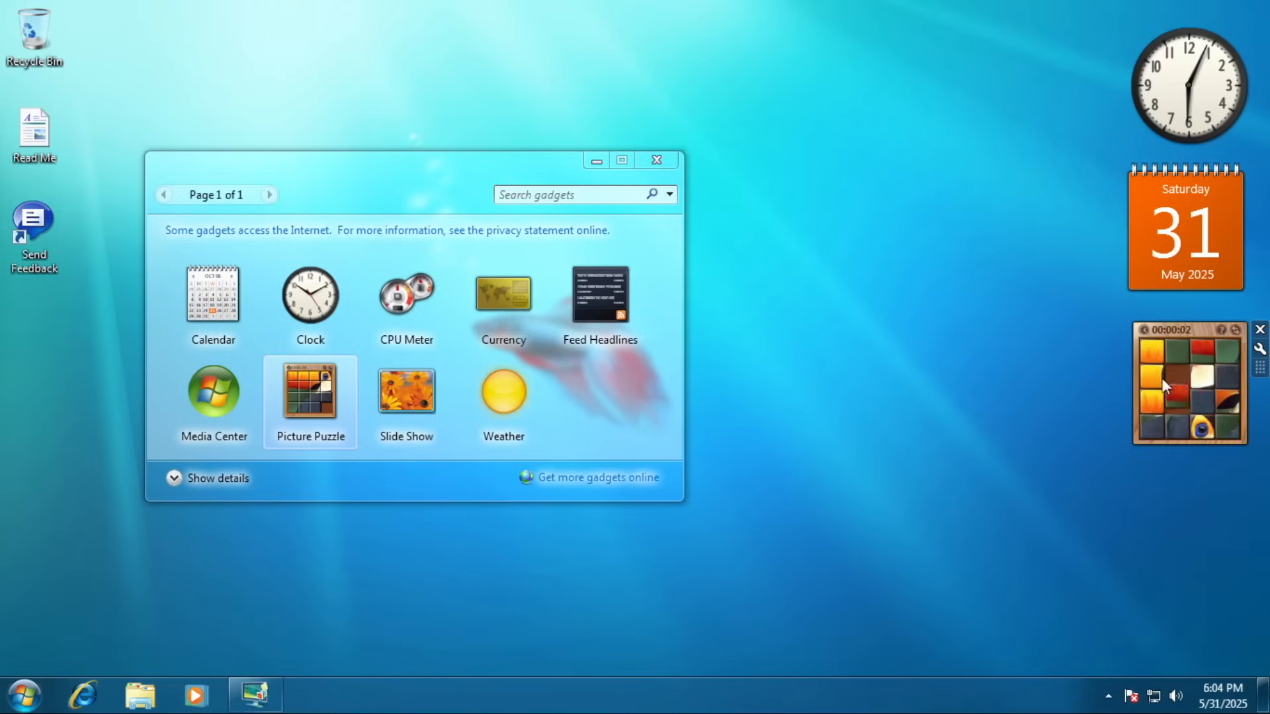
Slide the Picture Puzzle tiles until the picture is complete.
left_click(1202, 351)
left_click(1203, 375)
left_click(1202, 401)
left_click(1231, 401)
left_click(1227, 377)
left_click(1202, 377)
left_click(1202, 400)
left_click(1177, 401)
left_click(1177, 377)
left_click(1202, 377)
left_click(1202, 401)
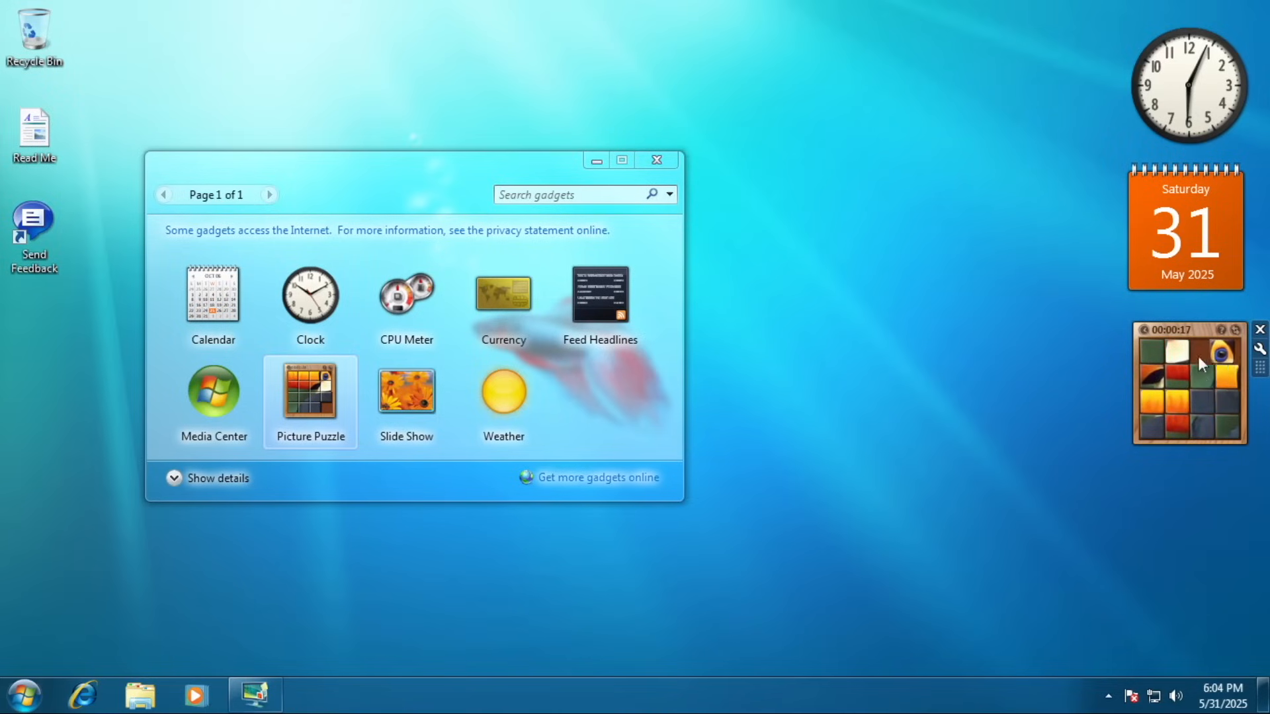
left_click(1202, 375)
left_click(1177, 375)
left_click(1177, 351)
left_click(1202, 352)
left_click(1228, 353)
left_click(1228, 376)
left_click(1203, 376)
left_click(1202, 352)
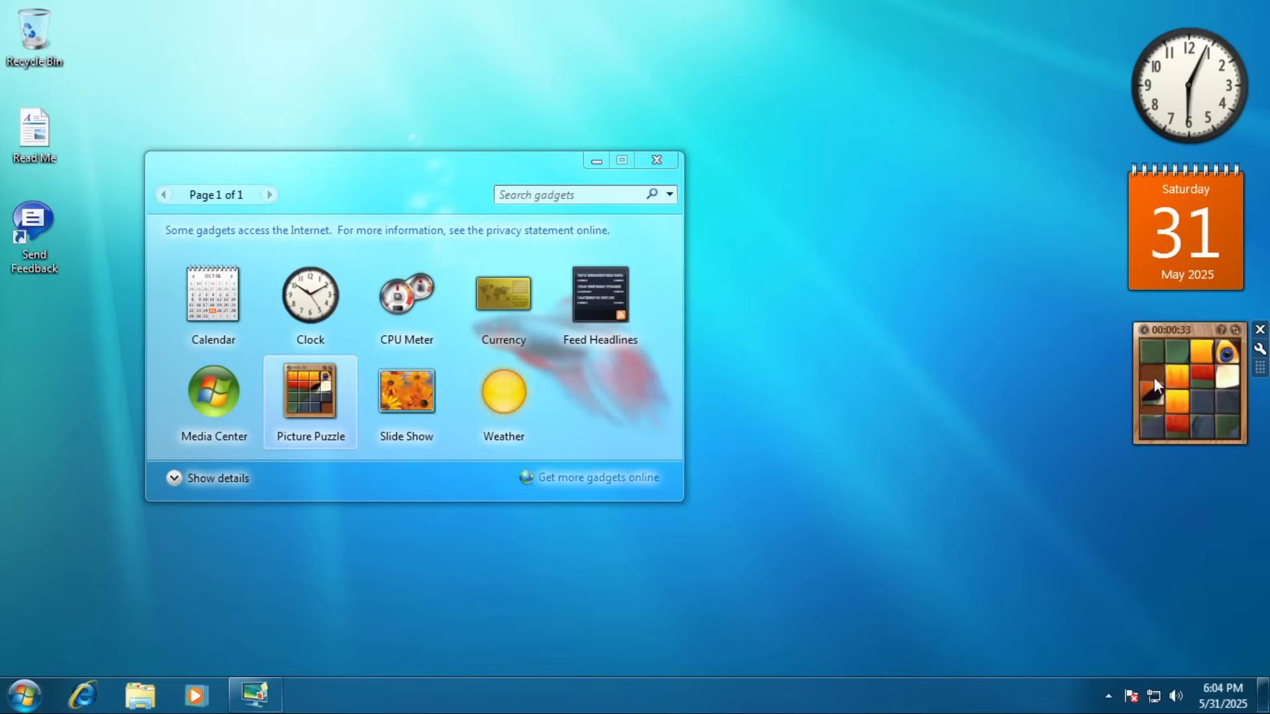
left_click(1152, 350)
left_click(1178, 350)
left_click(1177, 375)
left_click(1201, 377)
left_click(1203, 352)
left_click(1228, 352)
left_click(1227, 375)
left_click(1201, 375)
left_click(1152, 352)
left_click(1152, 376)
left_click(1236, 329)
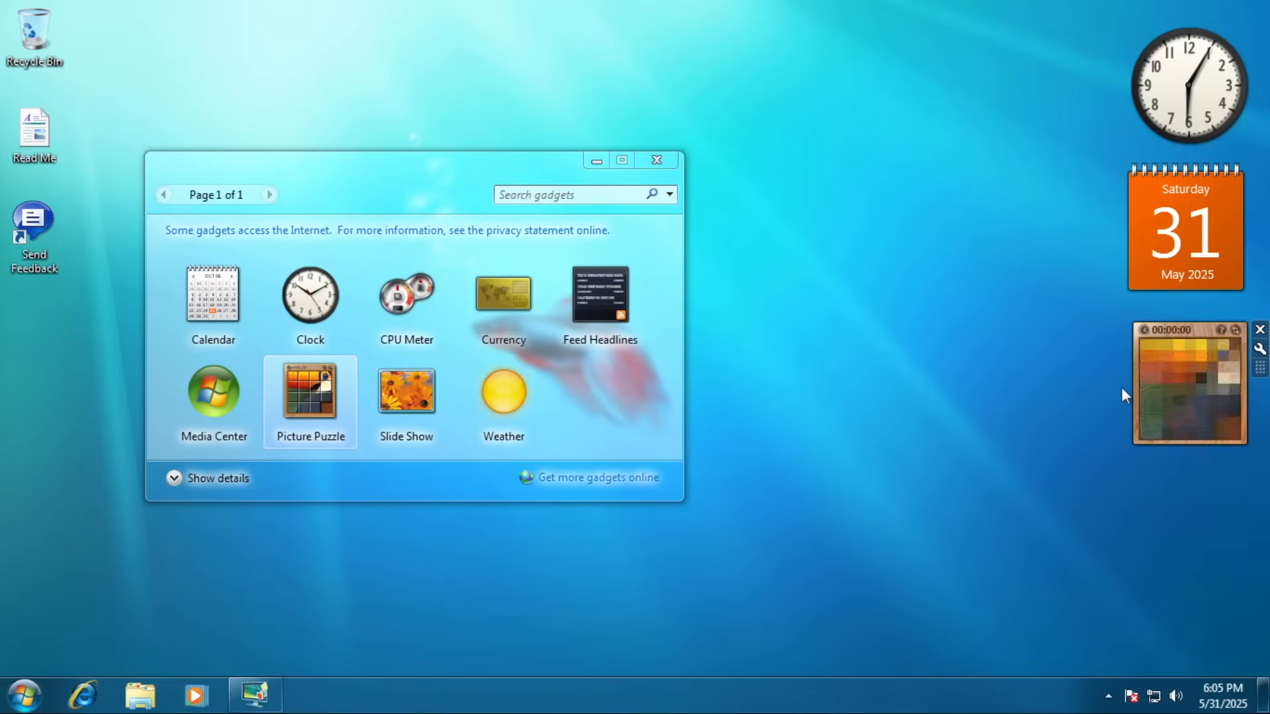
Switch the Clock gadget to style 4, the blue neon look, and close the gadget gallery.
left_click(1260, 191)
left_click(1260, 190)
left_click(1259, 54)
left_click(1138, 270)
left_click(1138, 269)
left_click(1138, 269)
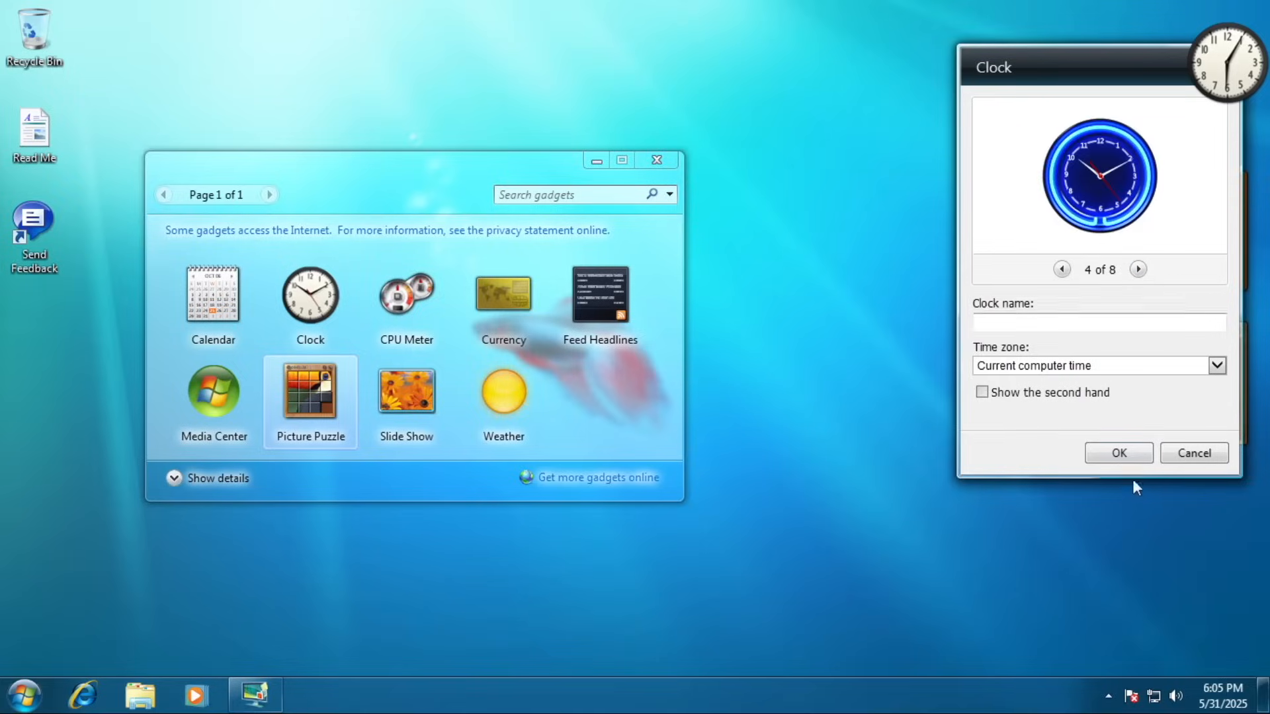
left_click(1119, 453)
left_click(657, 160)
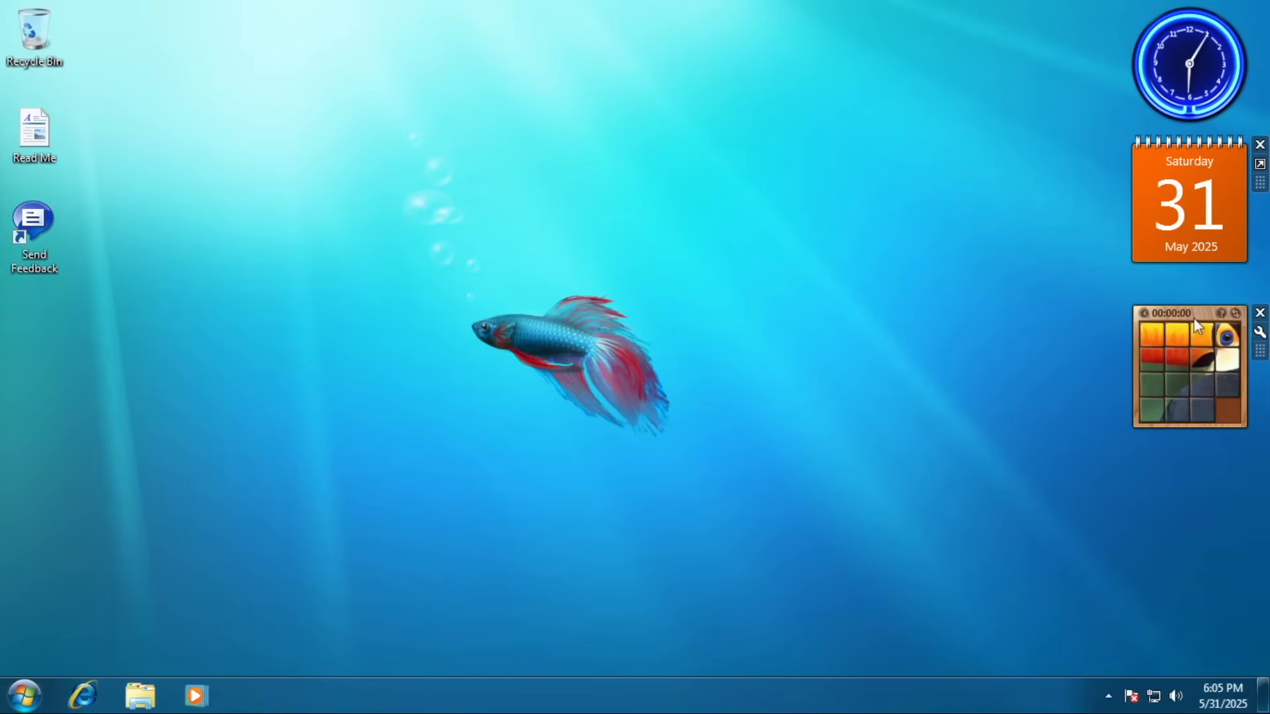
Launch Magnifier with a 'magnif' Start search, zoom back out to 100%, then close it.
key("super")
type("magnif")
key("Return")
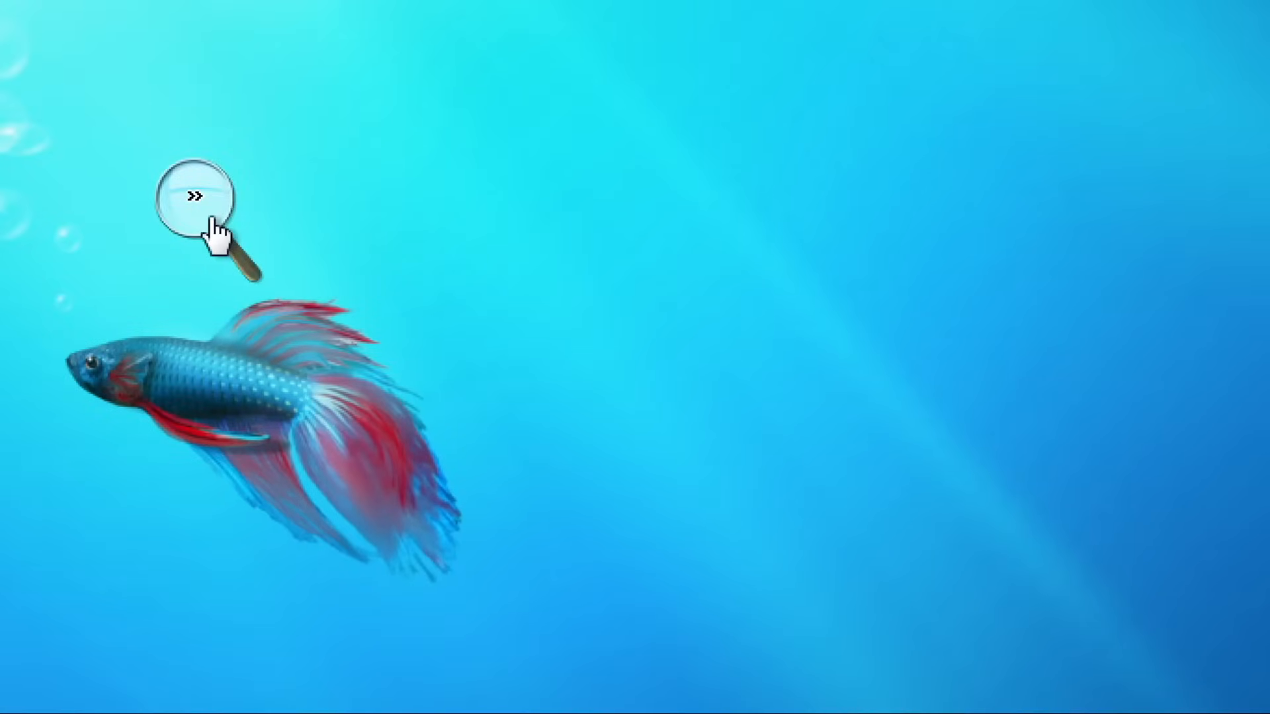
left_click(213, 210)
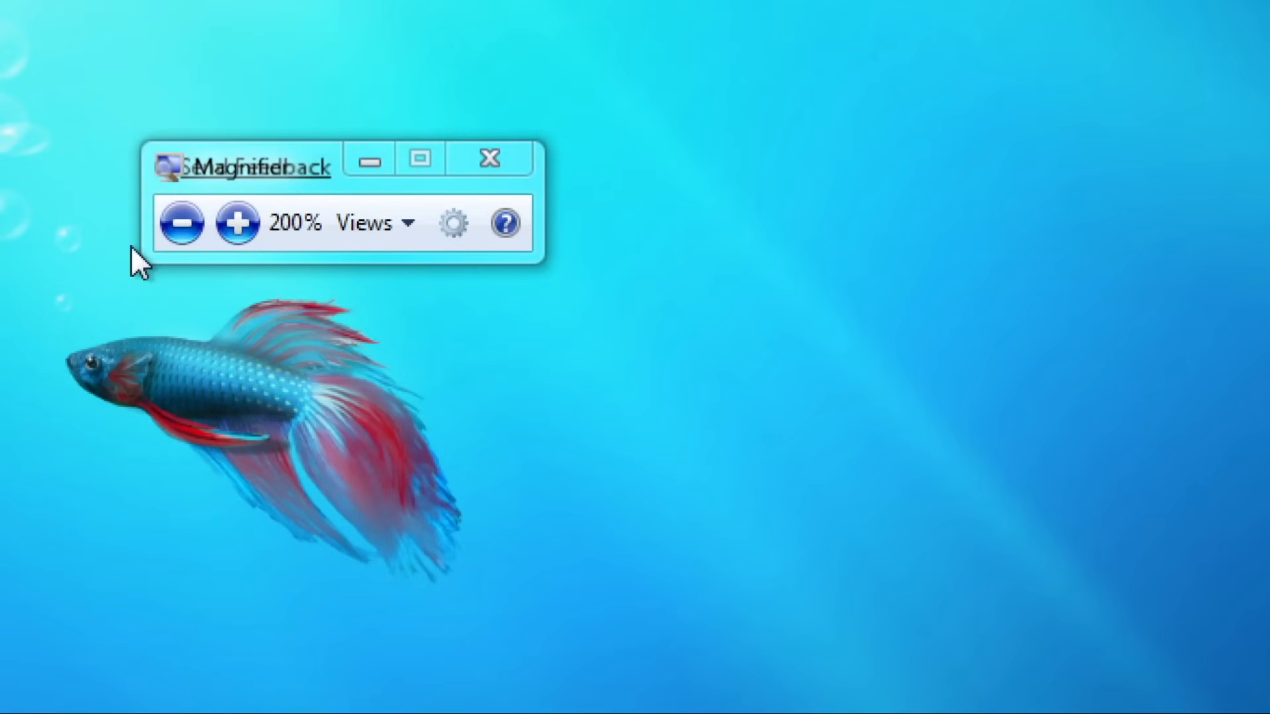
left_click(182, 223)
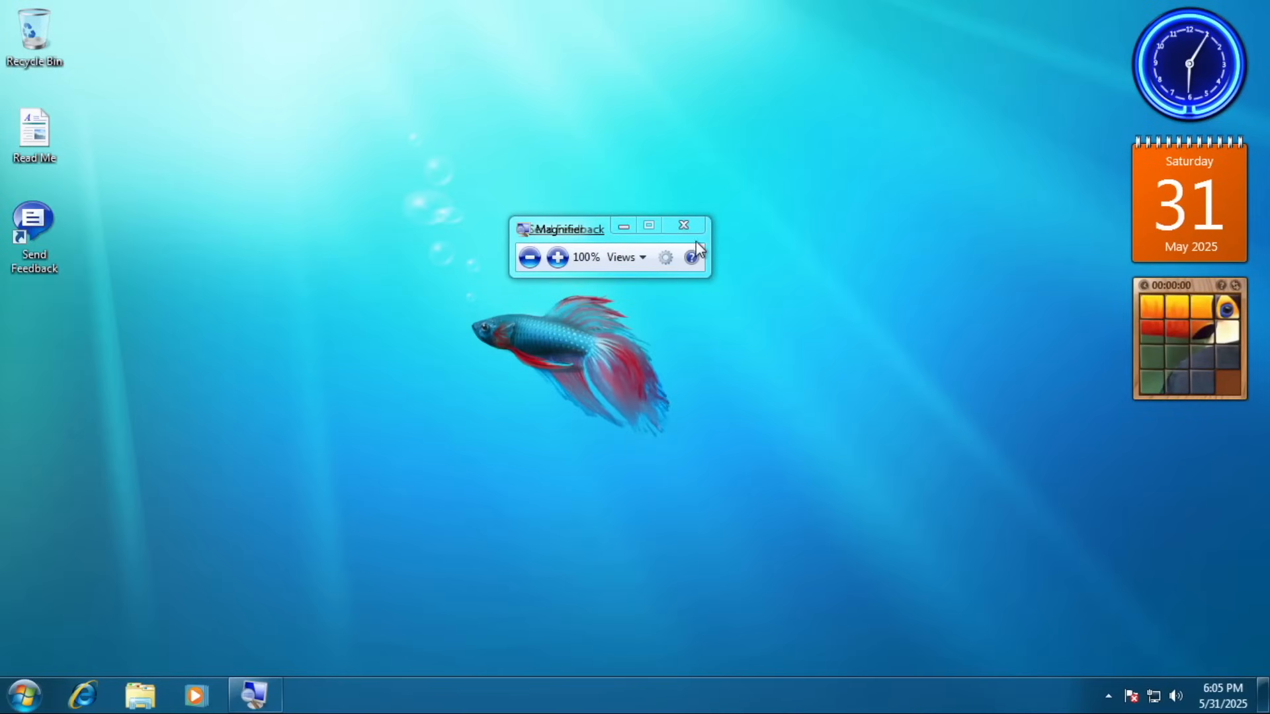
left_click(695, 233)
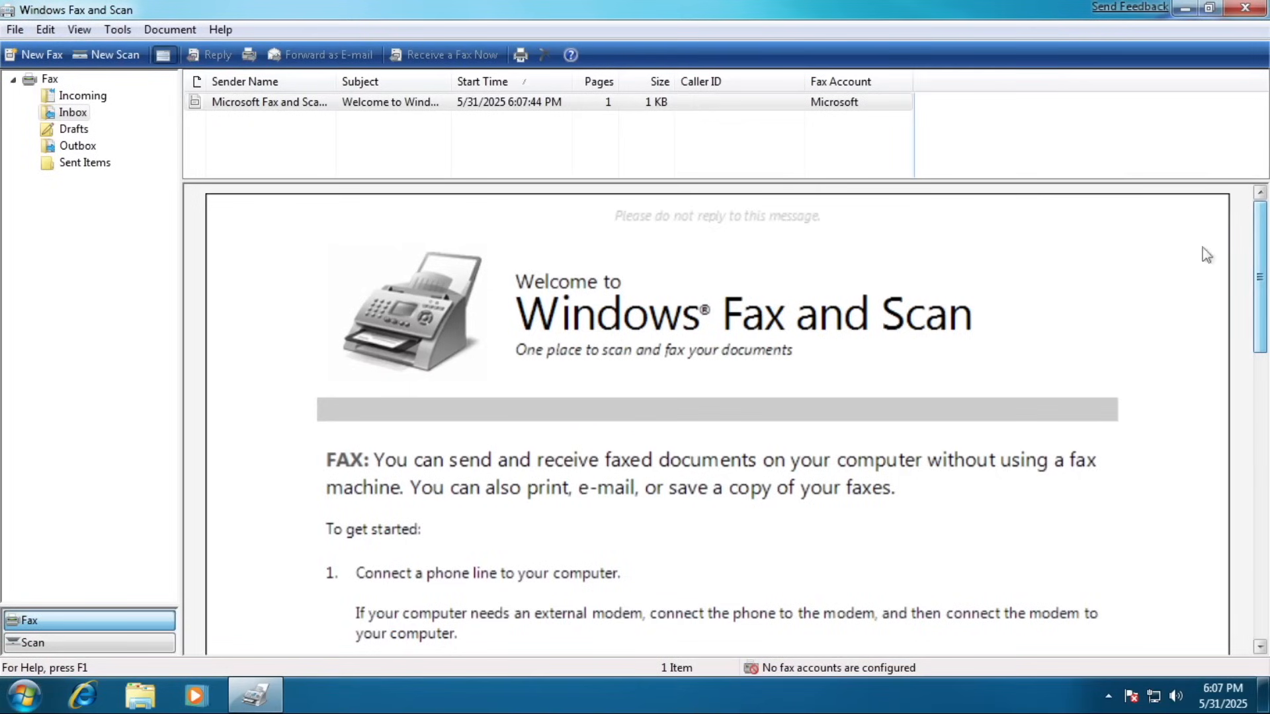
Switch Fax and Scan to the Scan view and scroll the Welcome Scan flower image.
left_click(123, 642)
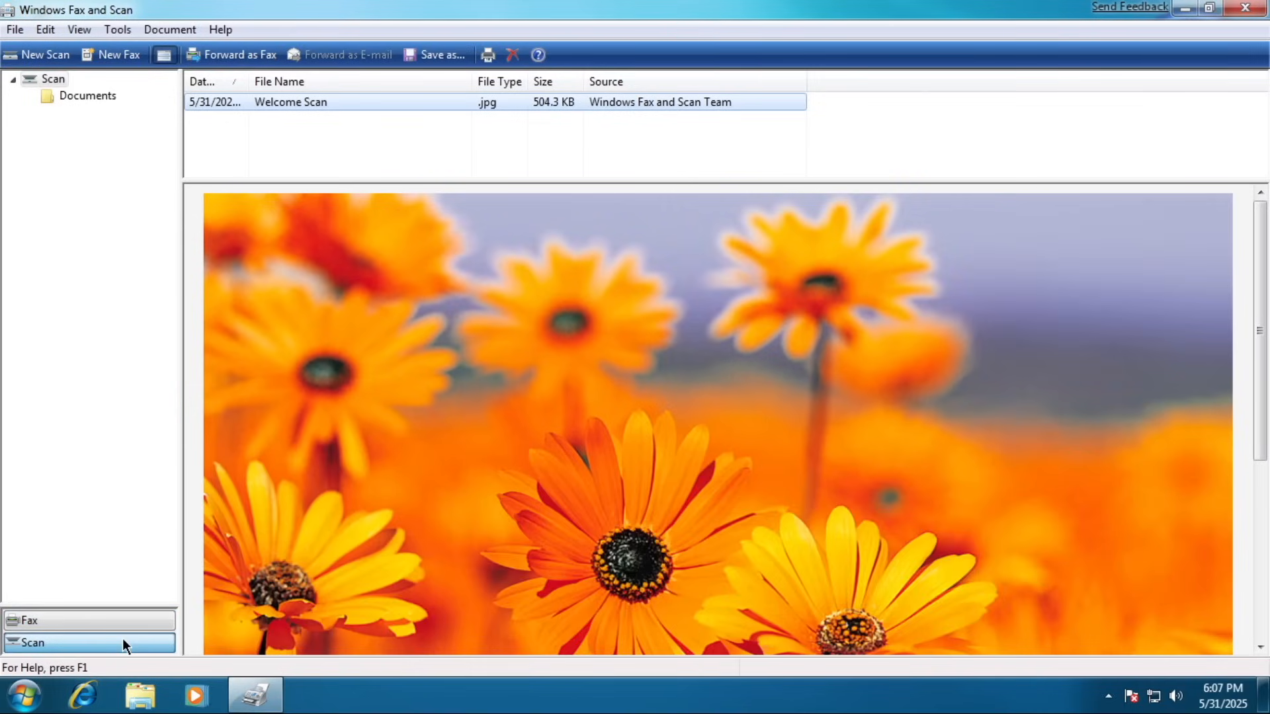
left_click_drag(1258, 343, 1247, 551)
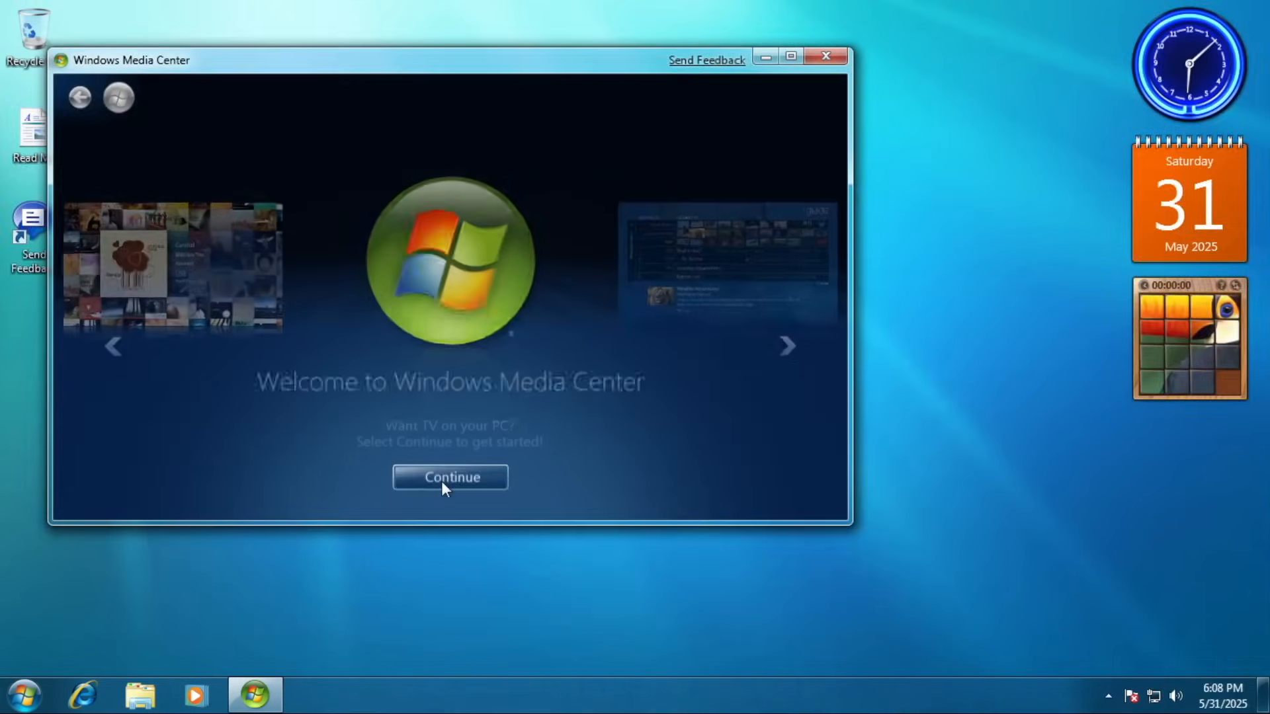
Continue past the Media Center welcome screen to the Get Started choices.
left_click(442, 483)
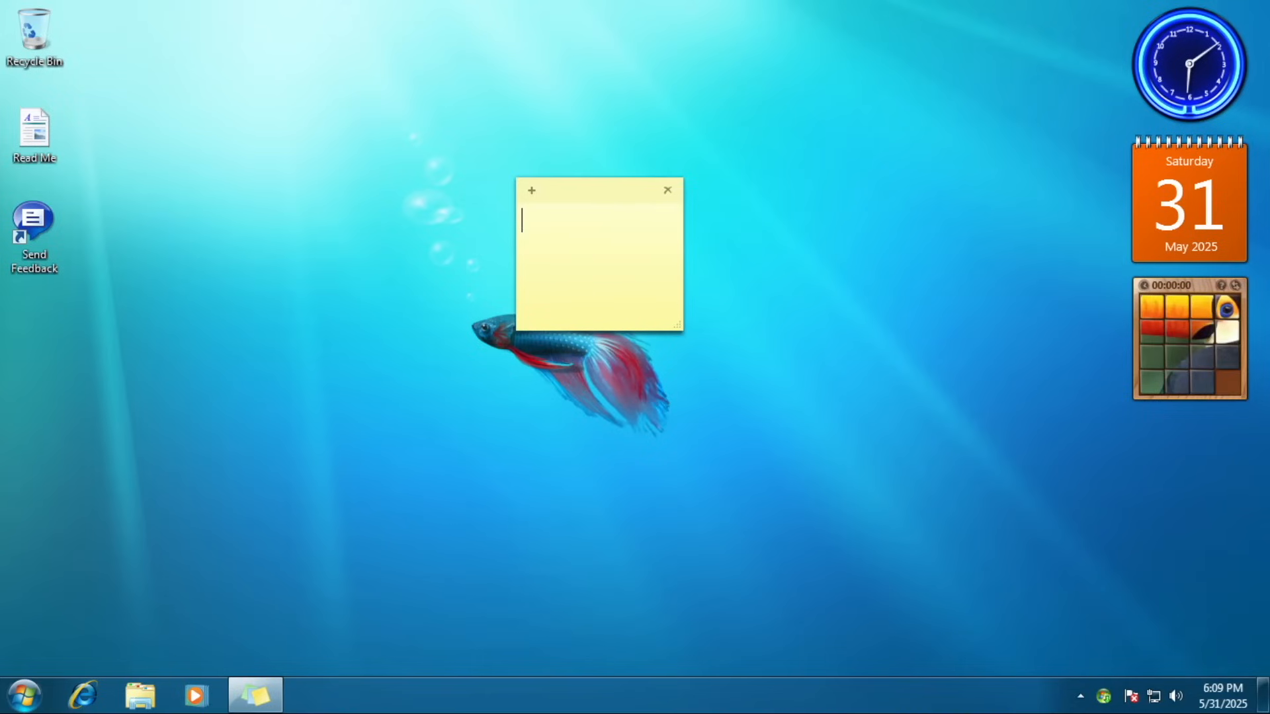
Write 'this one uses yellow as' on a sticky note, cancel Snipping Tool, and open XPS Viewer's File menu.
type("this one uses yellow as")
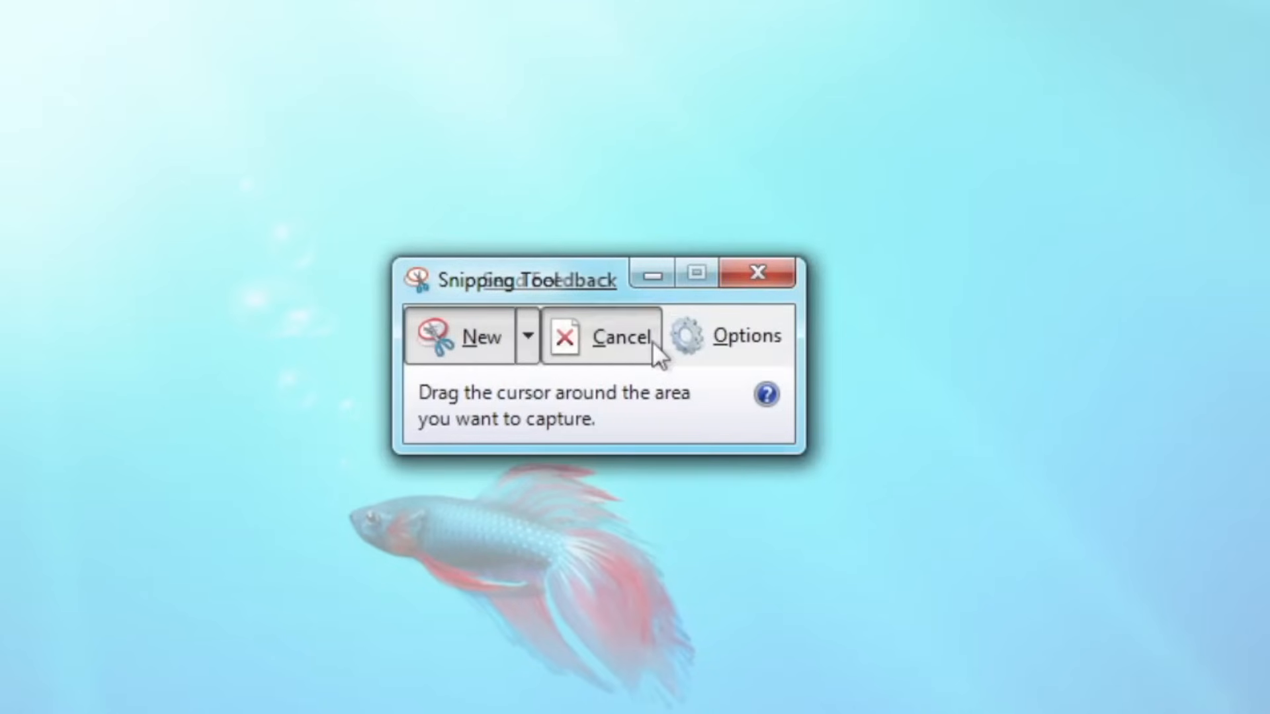
left_click(652, 341)
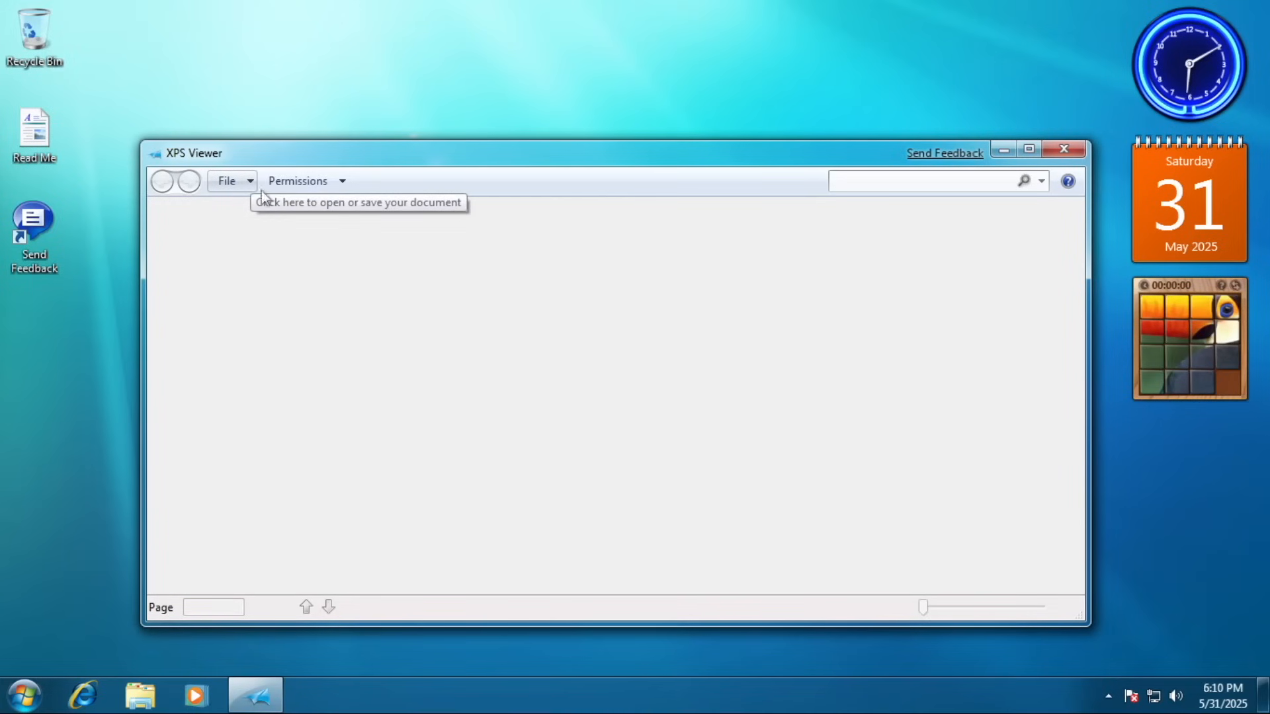
left_click(250, 186)
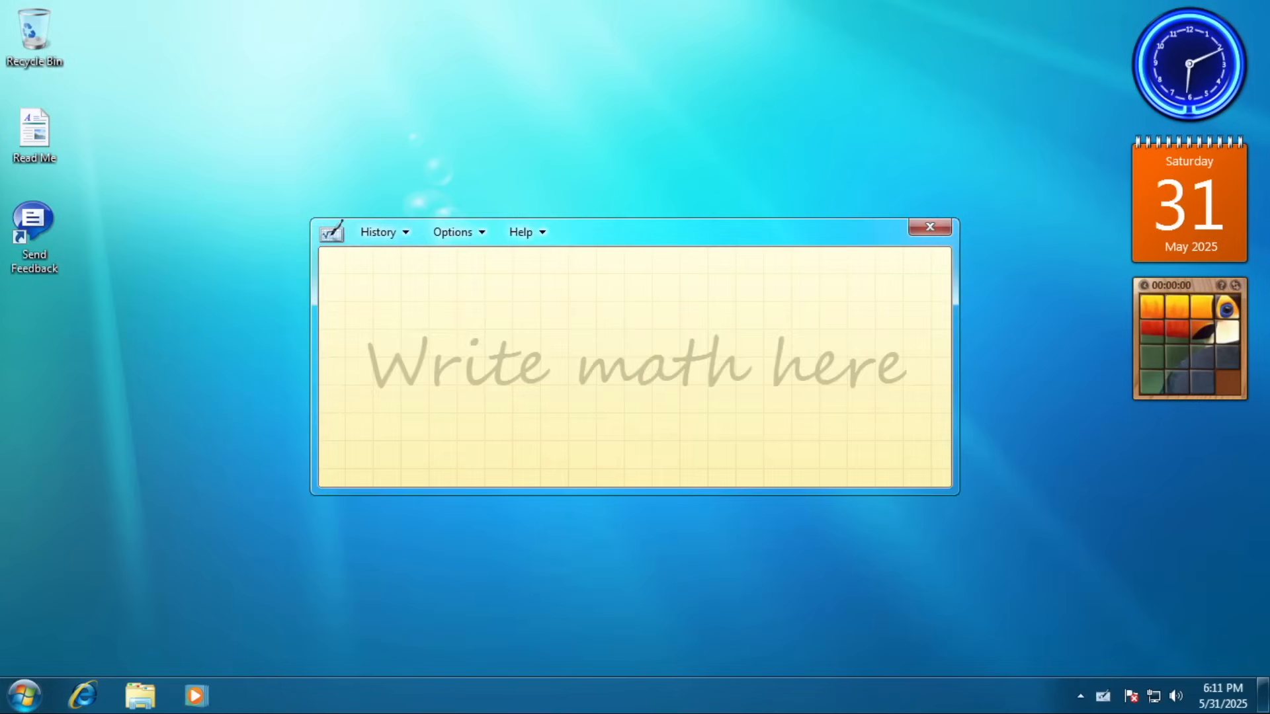
mouse_move(451, 334)
left_mouse_down()
mouse_move(417, 387)
mouse_move(449, 384)
left_mouse_up()
Handwrite 55.5 x 12 in the Math Input Panel.
mouse_move(466, 335)
left_mouse_down()
mouse_move(508, 324)
mouse_move(533, 376)
left_mouse_up()
mouse_move(539, 324)
left_mouse_down()
mouse_move(567, 325)
mouse_move(622, 388)
left_mouse_up()
left_click_drag(621, 351, 586, 396)
mouse_move(636, 336)
left_mouse_down()
mouse_move(648, 376)
mouse_move(686, 376)
left_mouse_up()
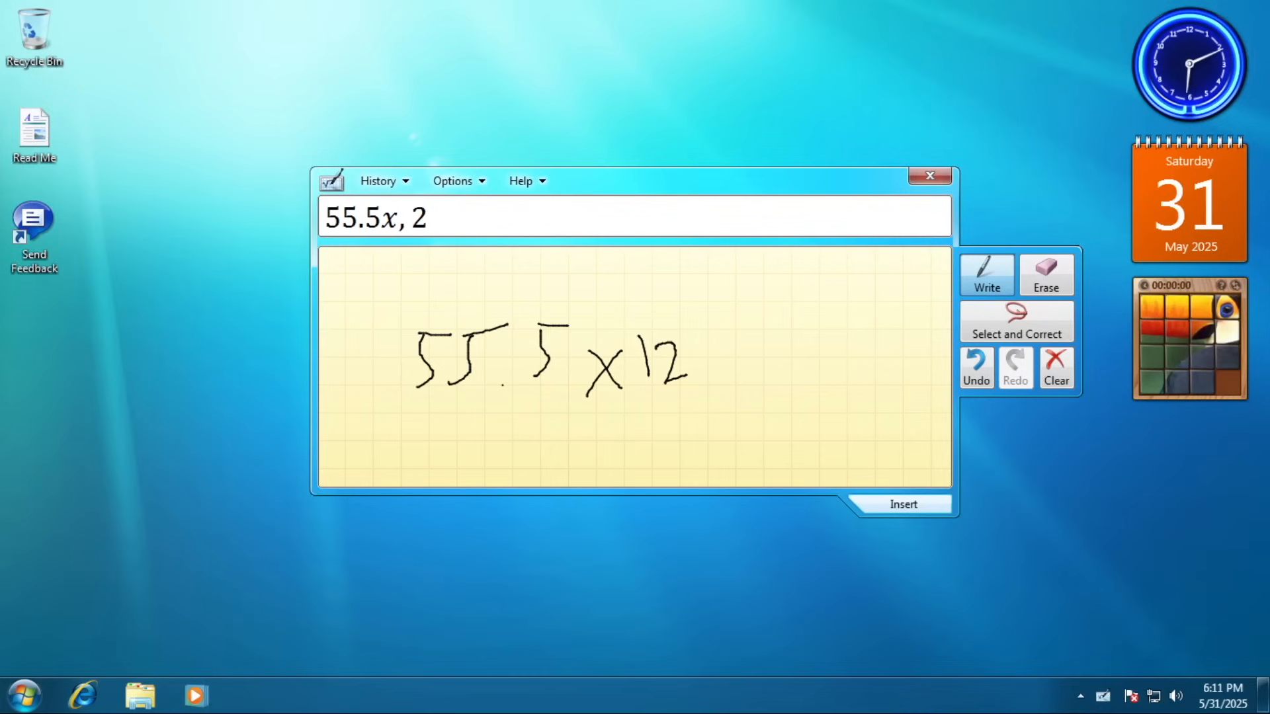
Correct the x to a Multiplication Sign and write an equals sign after 12.
left_click(1017, 322)
left_click_drag(614, 338, 605, 336)
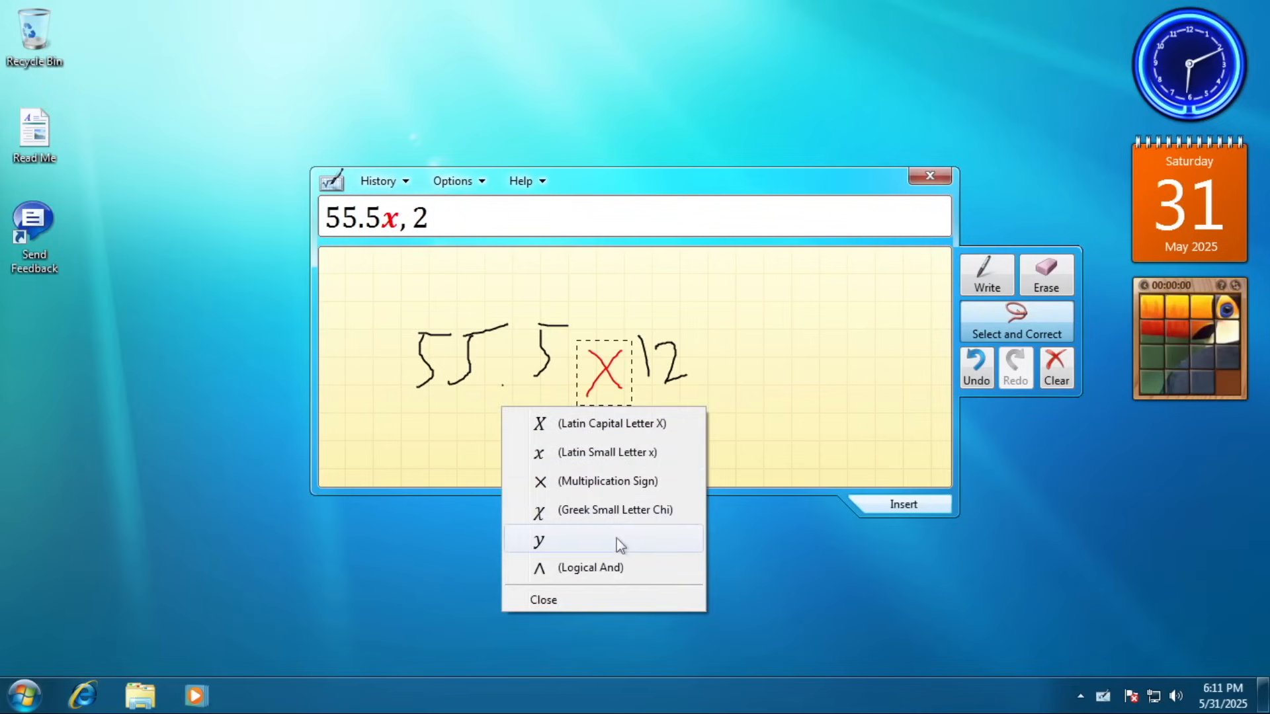
left_click(607, 480)
left_click(986, 275)
left_click_drag(712, 340, 742, 330)
left_click_drag(717, 358, 802, 361)
left_click(802, 380)
Fix the equals sign's recognition, then erase and redraw the misread question mark.
left_click(963, 323)
mouse_move(752, 311)
left_mouse_down()
mouse_move(713, 397)
mouse_move(755, 319)
mouse_move(820, 292)
left_mouse_up()
left_click(721, 386)
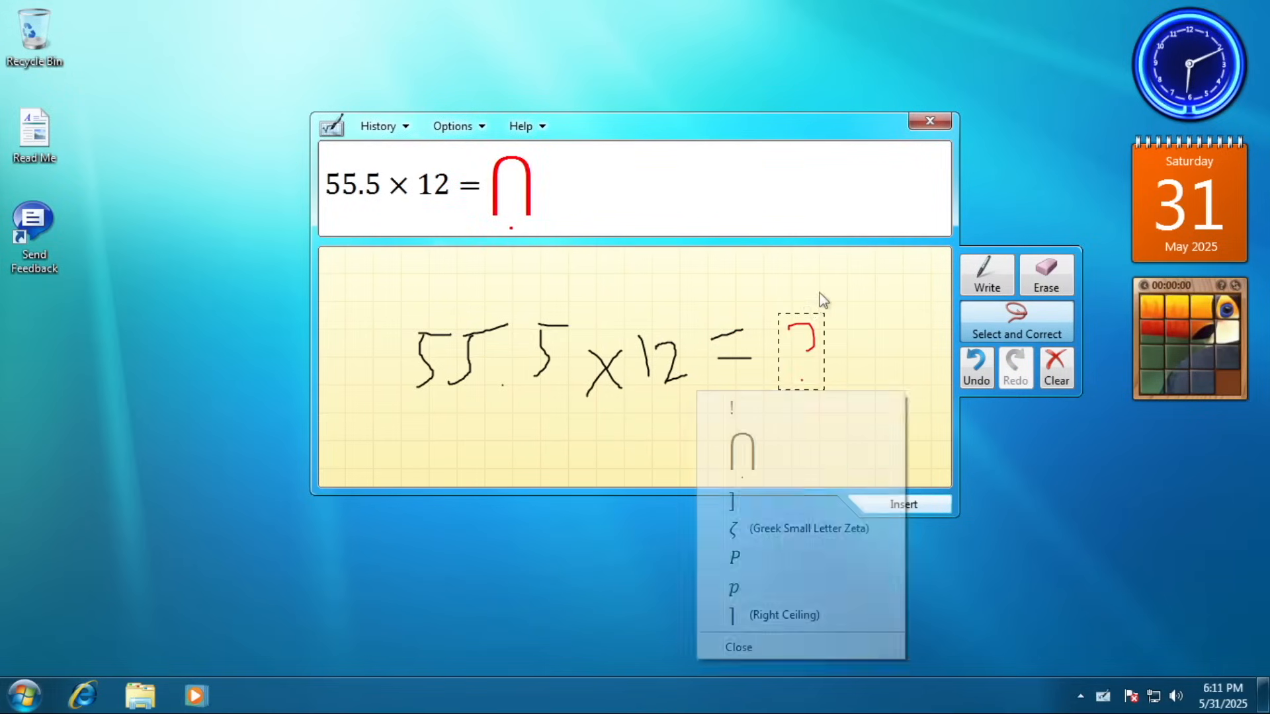
left_click(738, 647)
left_click(1045, 275)
left_click(802, 340)
left_click(986, 274)
mouse_move(765, 325)
left_mouse_down()
mouse_move(775, 352)
mouse_move(758, 314)
mouse_move(780, 313)
mouse_move(768, 381)
mouse_move(787, 390)
mouse_move(779, 311)
left_mouse_up()
left_click(969, 319)
left_click(1030, 288)
Erase the stray question mark and review its alternatives without changing anything.
left_click(773, 334)
left_click(987, 274)
left_click(778, 362)
left_click(1017, 321)
left_click(811, 594)
left_click(1045, 275)
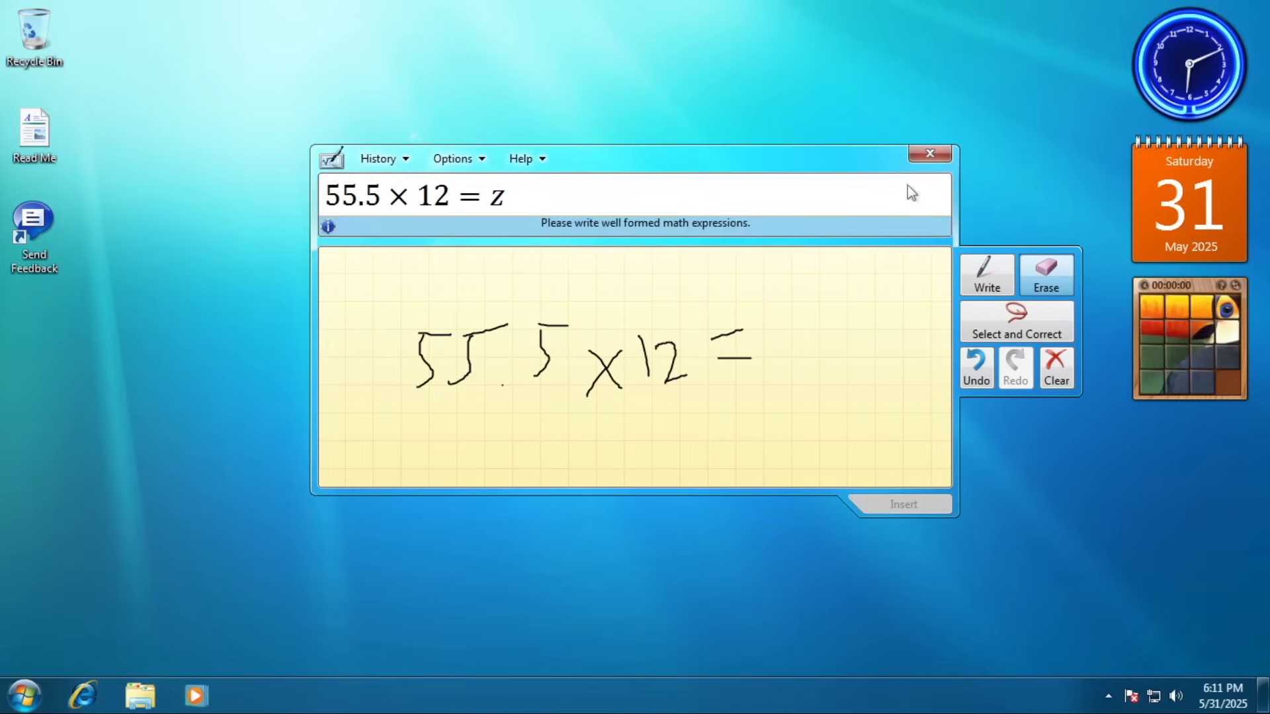
Close the Math Input Panel and dismiss its taskbar shortcut menus.
left_click(929, 153)
right_click(1109, 691)
left_click(1108, 696)
right_click(1078, 575)
left_click(1117, 630)
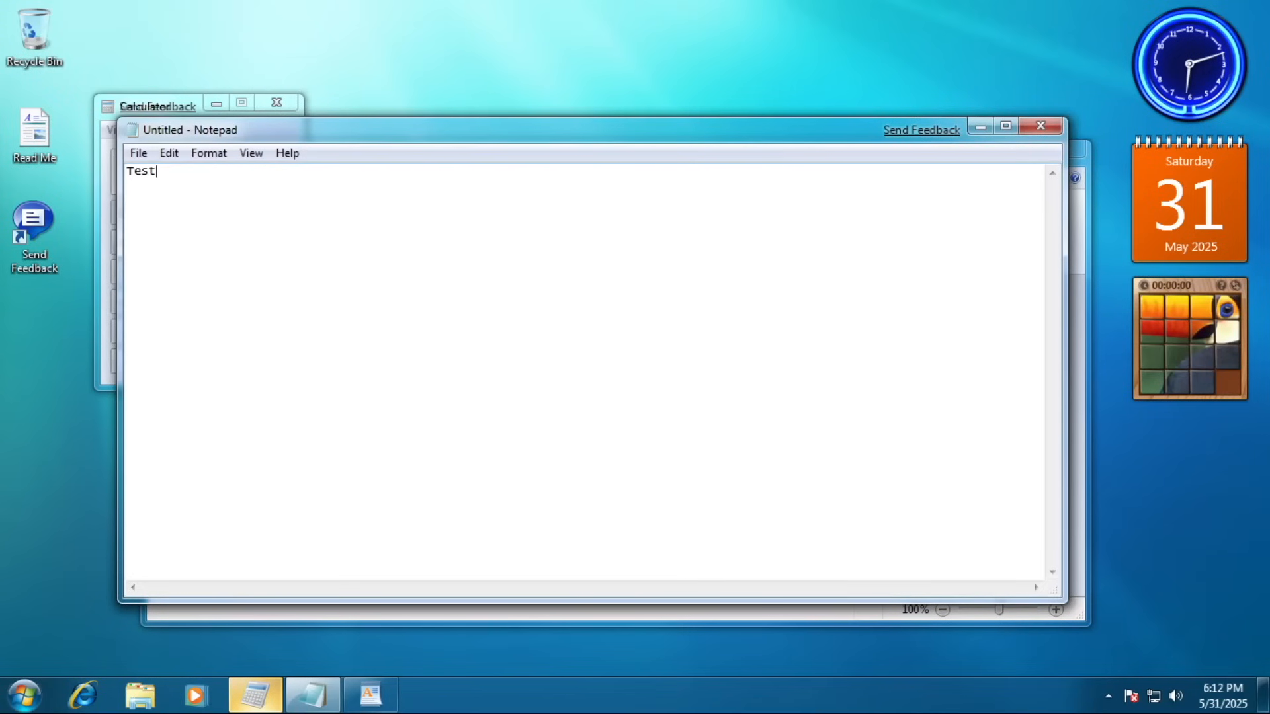
Compute 333+363*9/6 in Calculator, giving 99.42857142857143.
left_click(122, 111)
type("333+363*9/6")
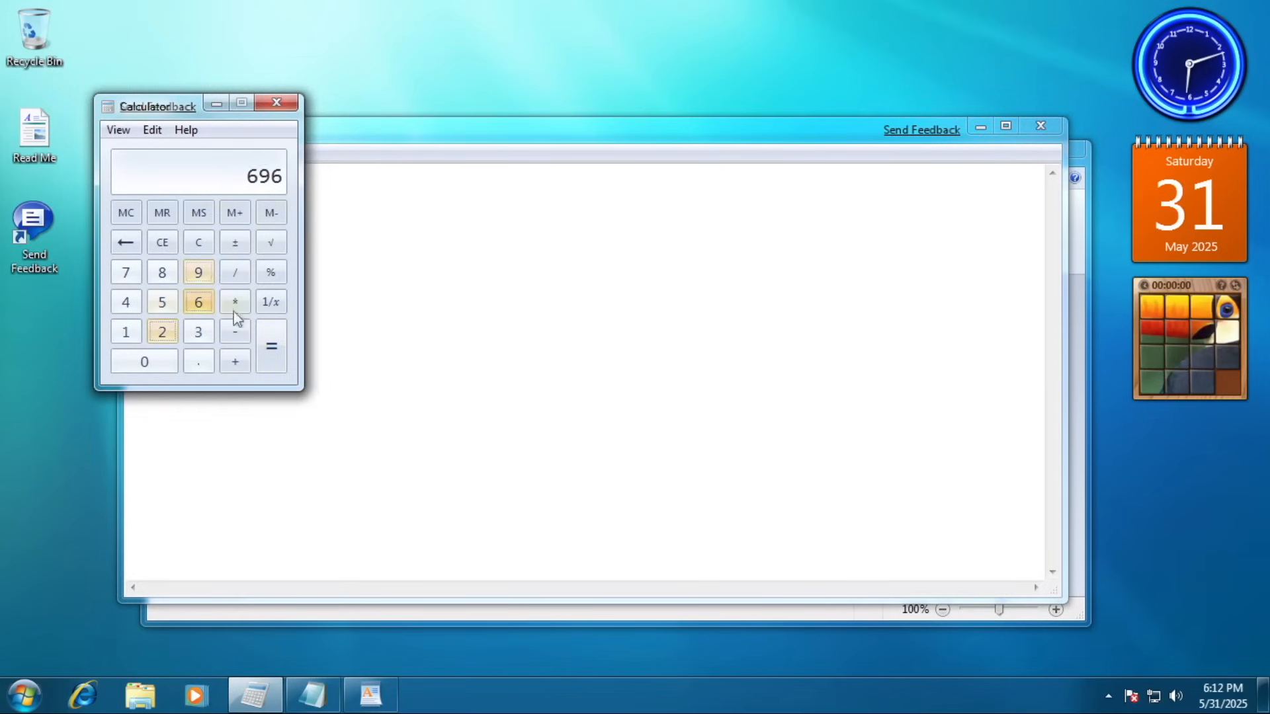
key("Return")
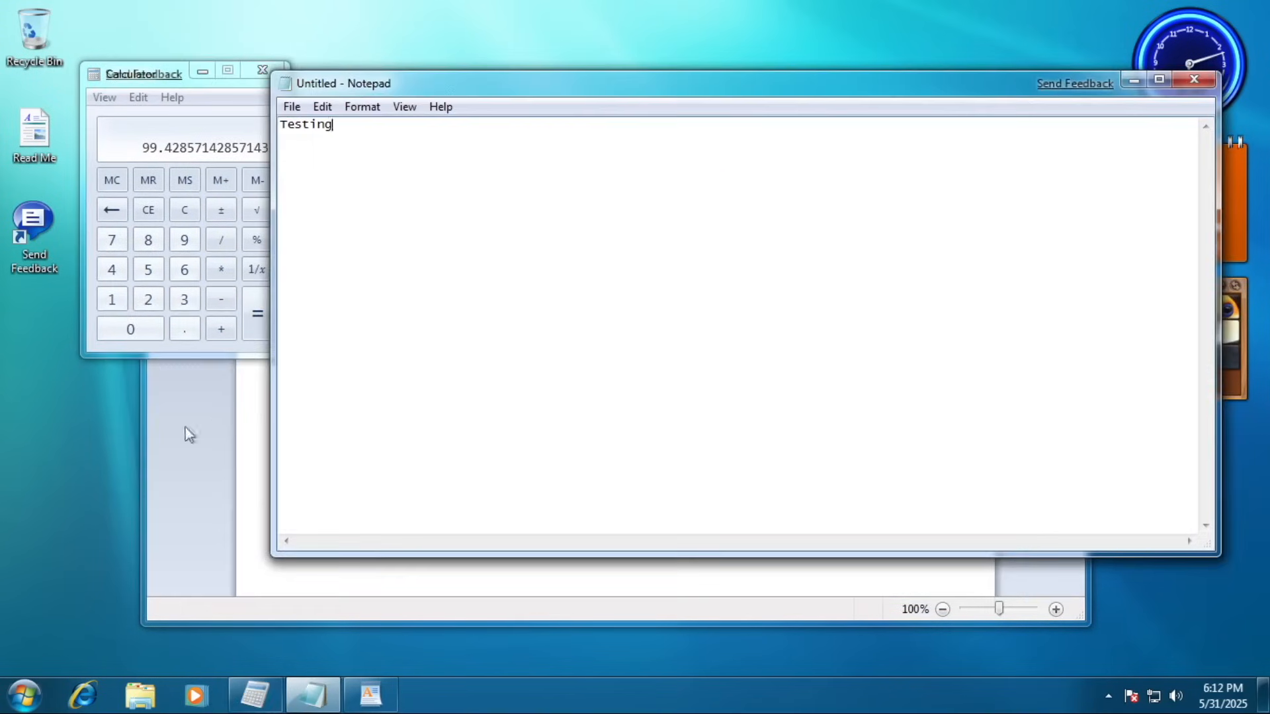
Cycle through the open windows with Alt+Tab, then with Win+Tab Flip 3D.
key("alt+Tab")
key("alt+Tab")
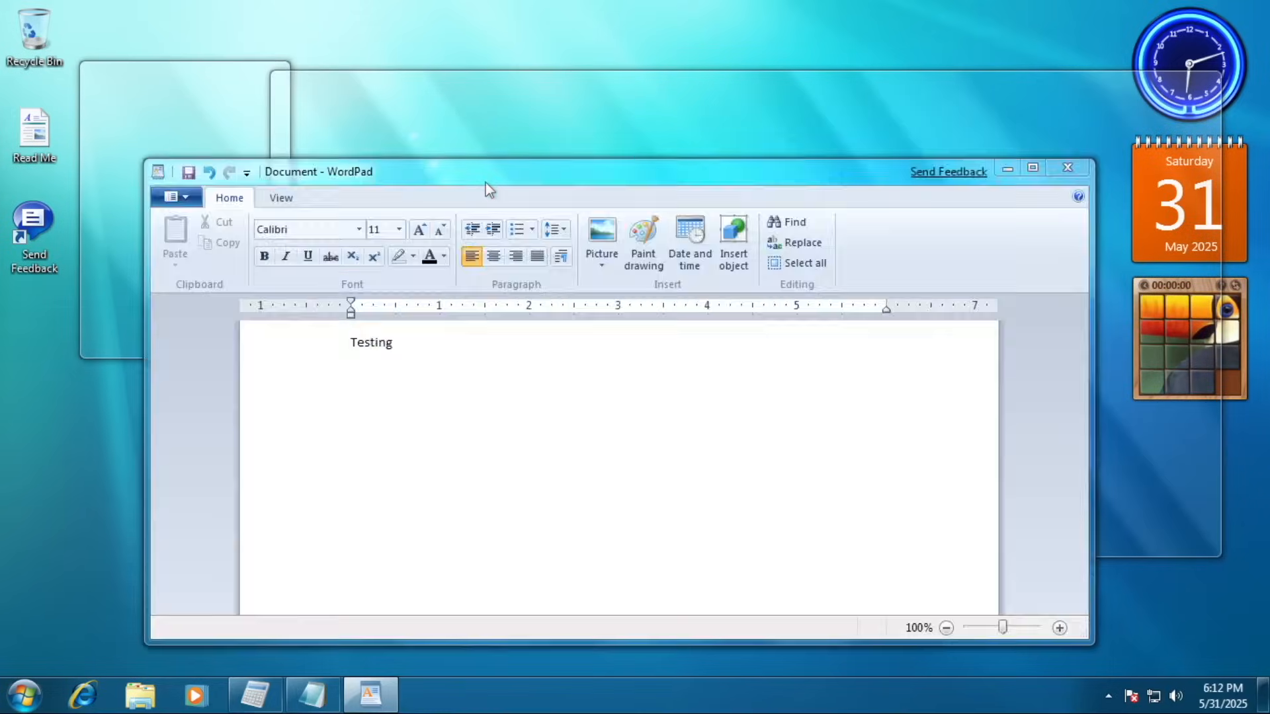
key("alt+Tab")
key("alt+Tab")
key("alt+Tab")
key("alt+Tab")
key("alt+Tab")
key("alt+Tab")
key("alt+Tab")
key("alt+Tab")
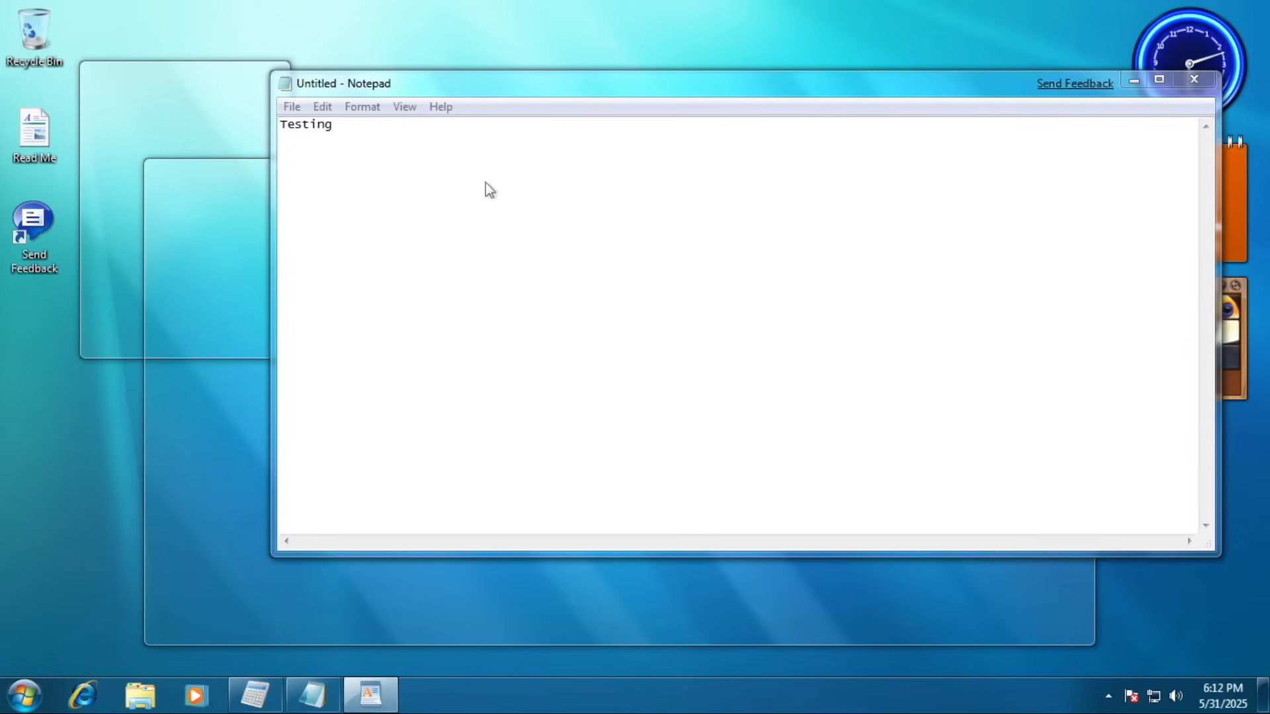
key("Escape")
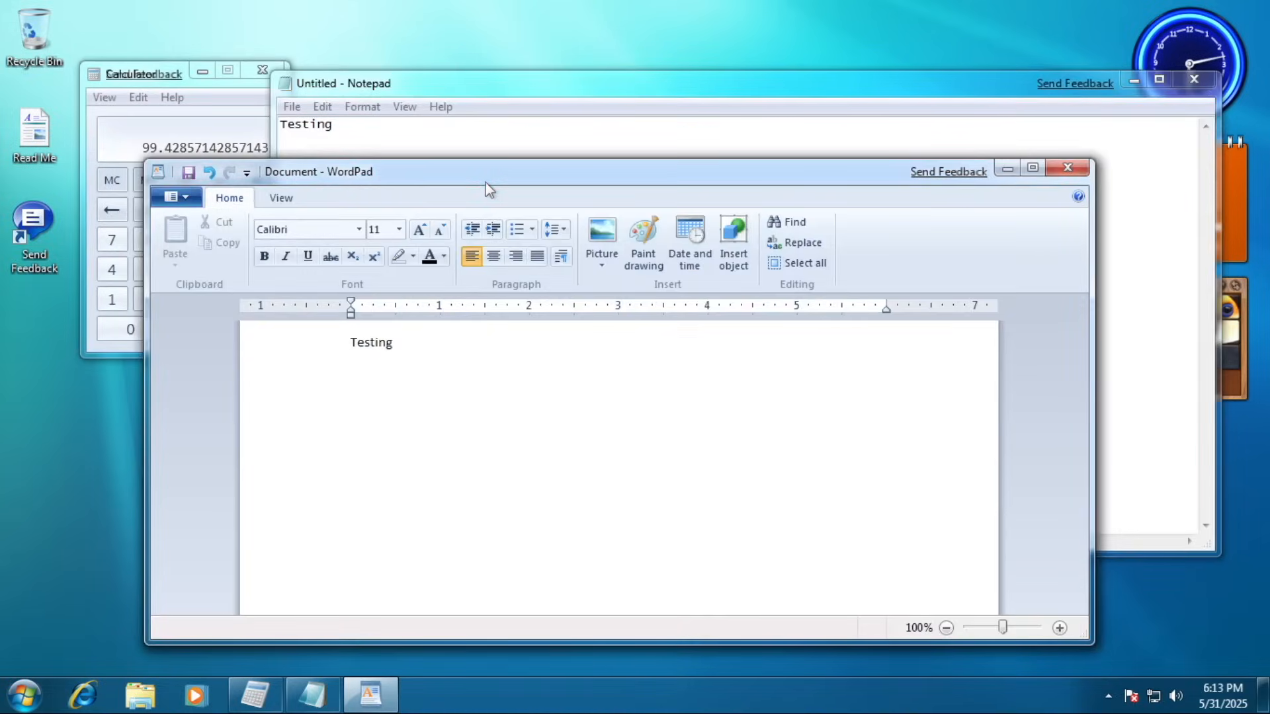
key("super+Tab")
key("super+Tab")
key("super+Tab")
key("super+Tab")
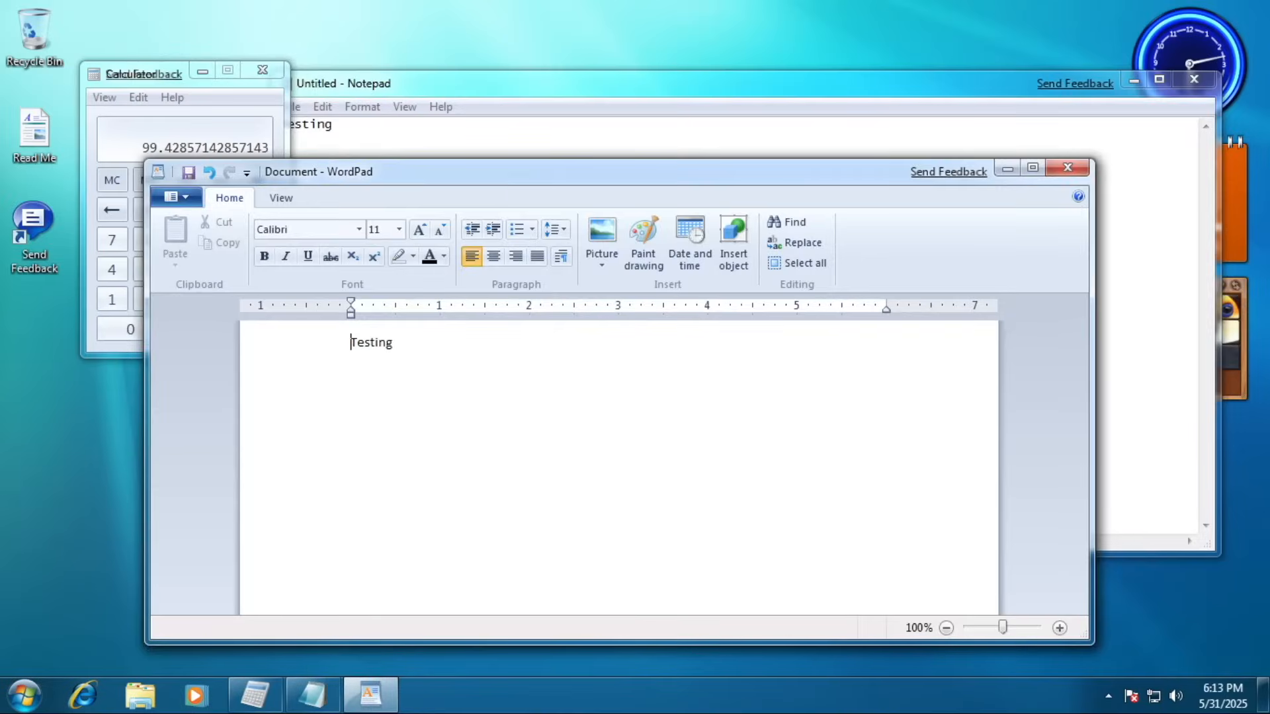
Snap WordPad and Notepad to opposite screen halves, then shake Calculator to minimise the others.
left_click_drag(520, 180, 1269, 311)
left_click_drag(530, 101, 0, 291)
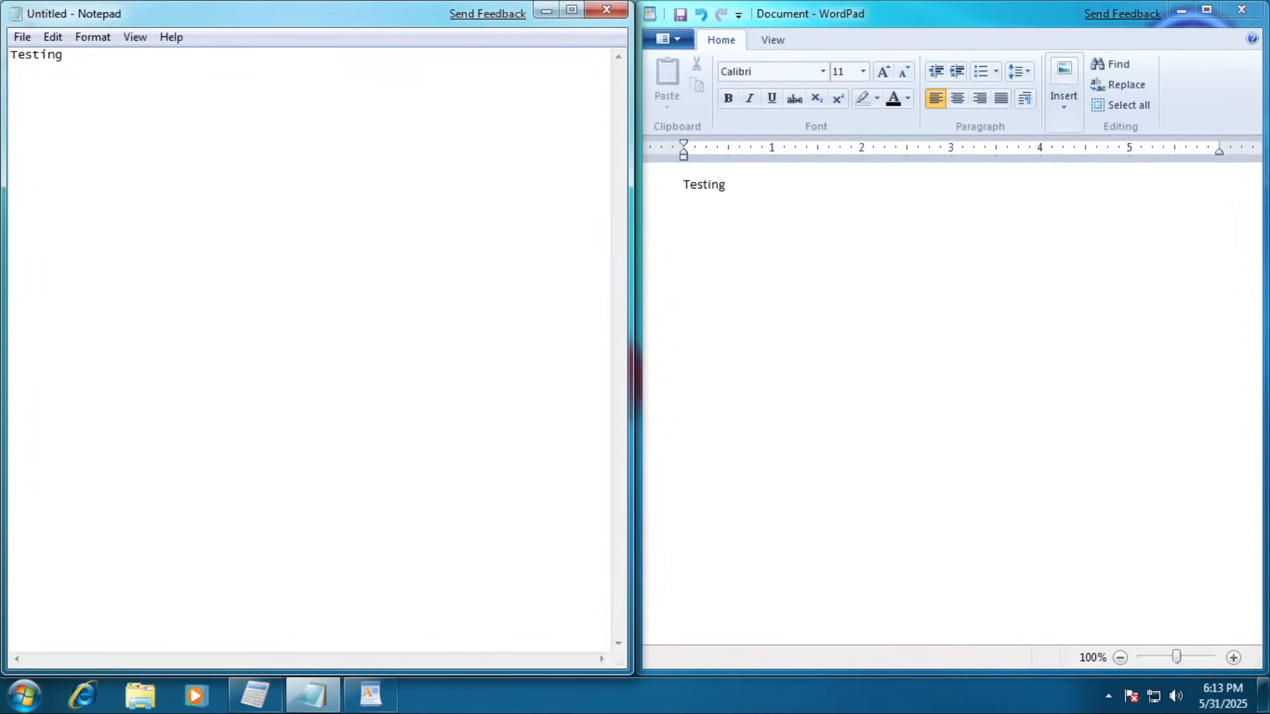
left_click(255, 695)
left_click_drag(164, 74, 552, 195)
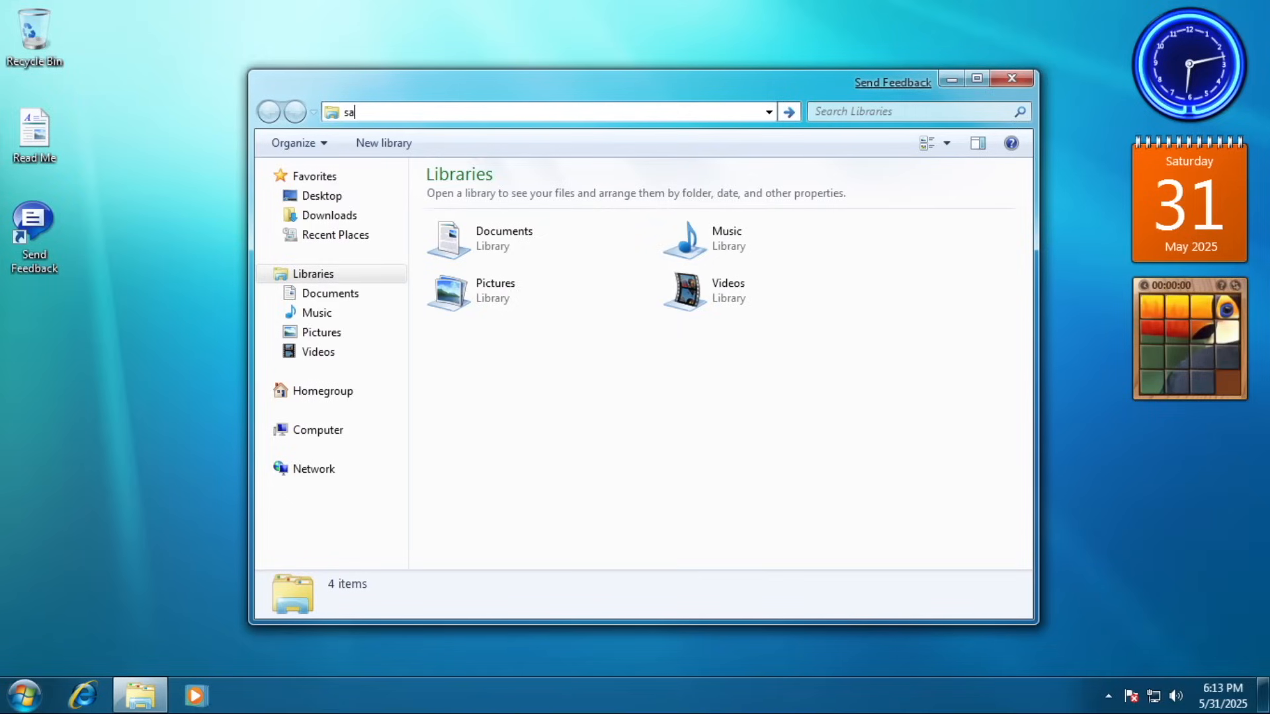
Open the empty search-ms: results view in Explorer's address bar.
type("search-ms:")
key("Return")
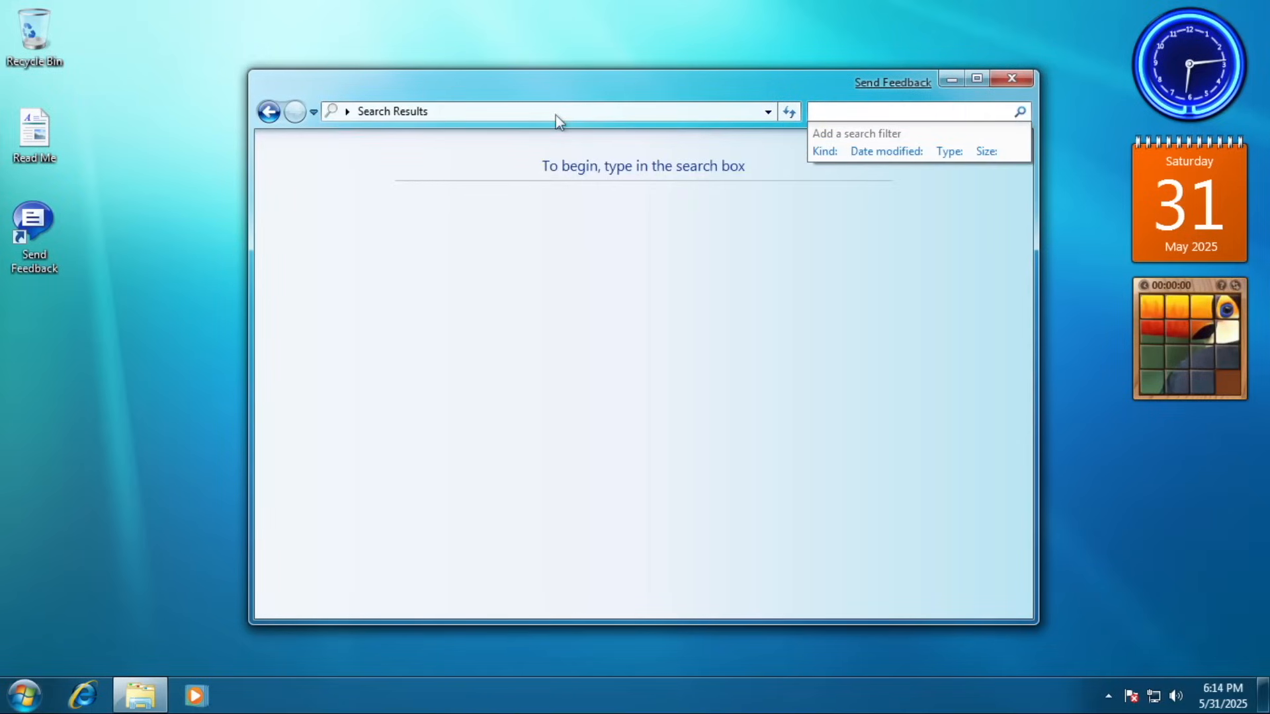
left_click(708, 314)
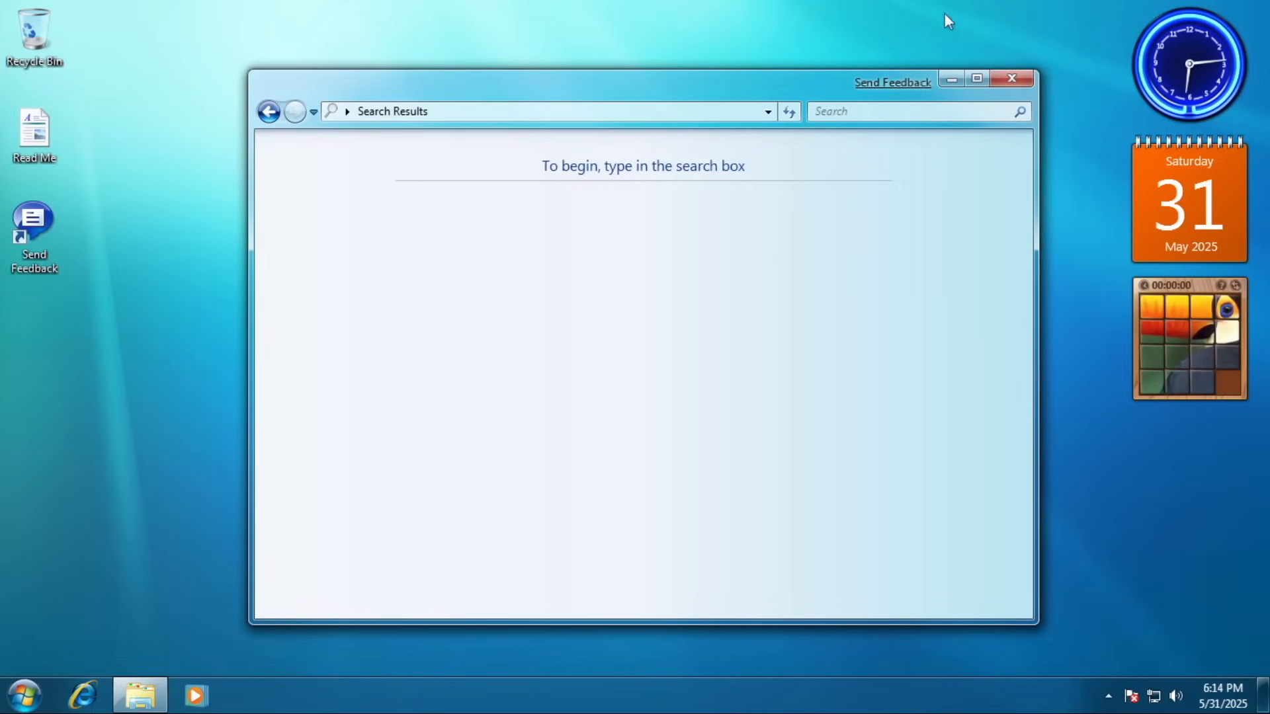
Maximise and restore the Explorer window, move it, then close it.
double_click(907, 82)
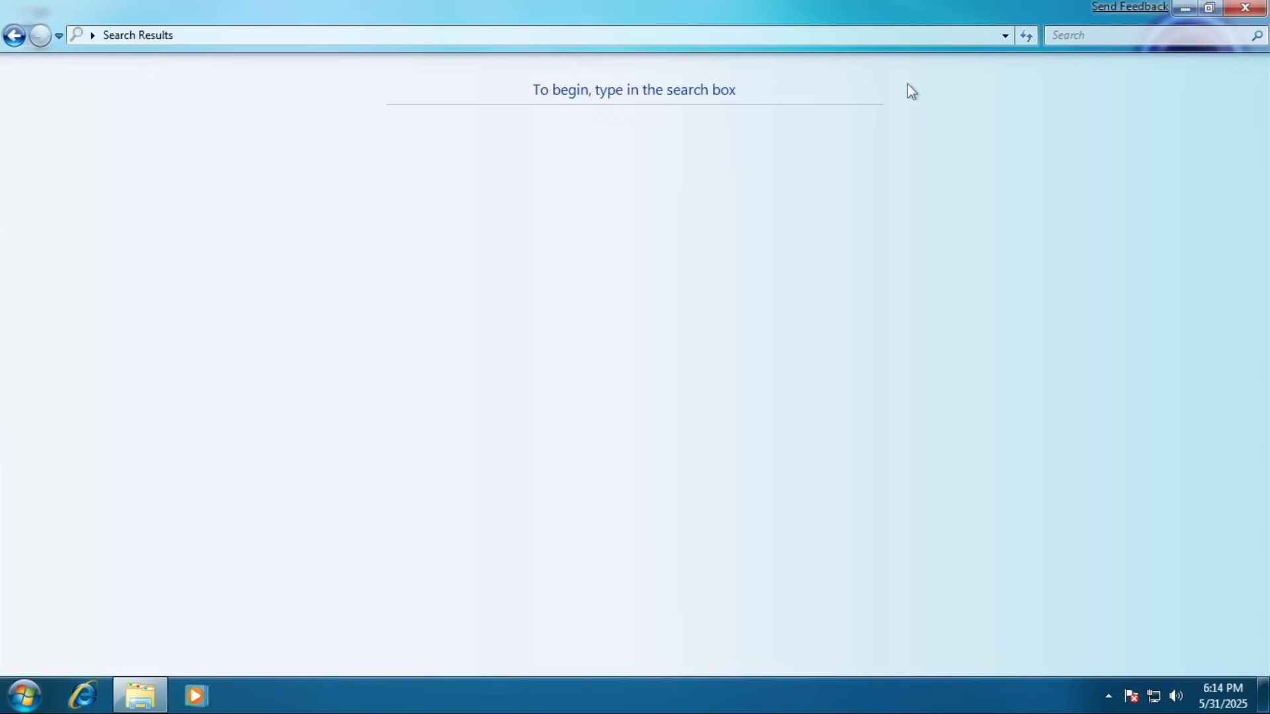
double_click(948, 21)
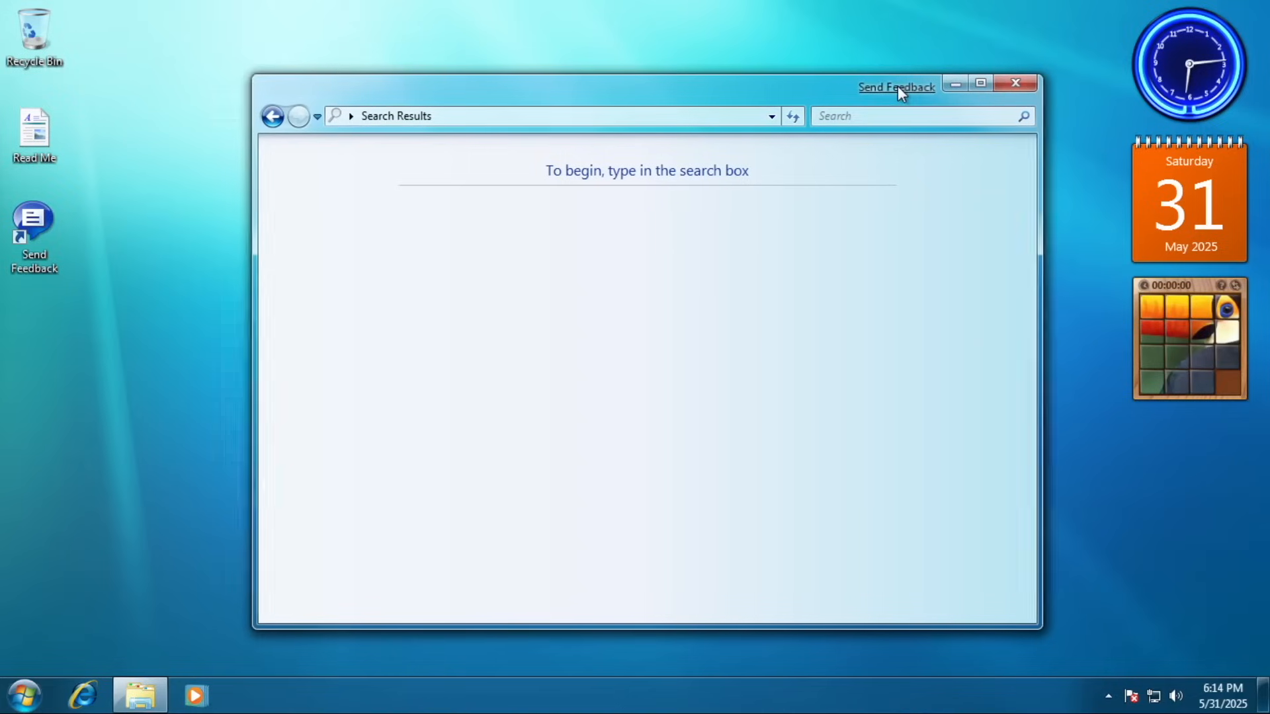
mouse_move(882, 83)
left_mouse_down()
mouse_move(852, 107)
mouse_move(886, 93)
left_mouse_up()
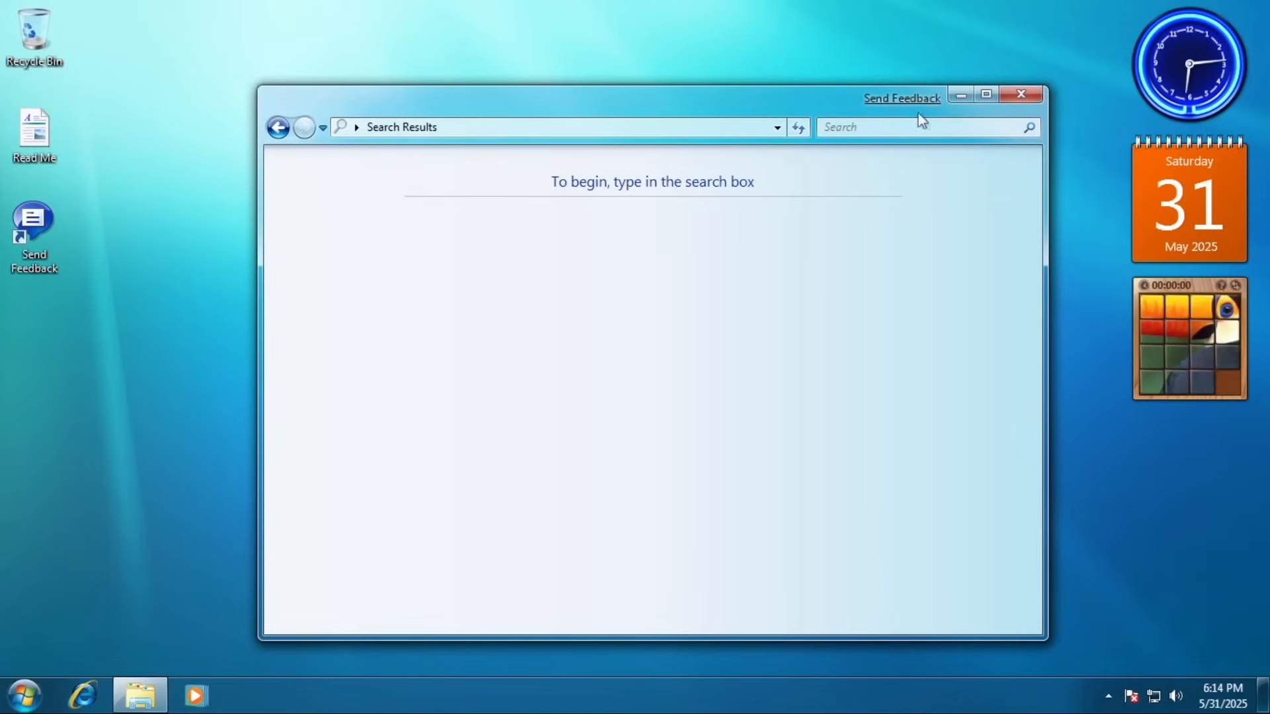
left_click(1021, 94)
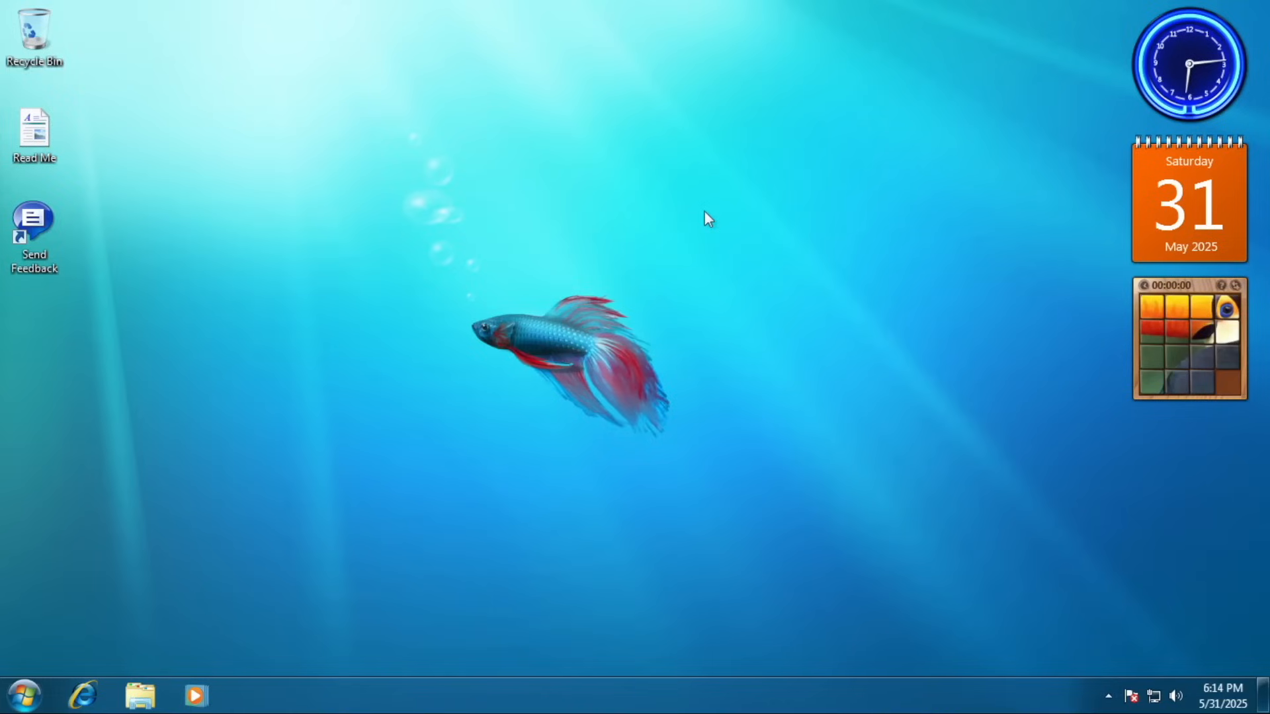
Open Send Feedback from the desktop, close it, and launch Getting Started from Start.
double_click(27, 231)
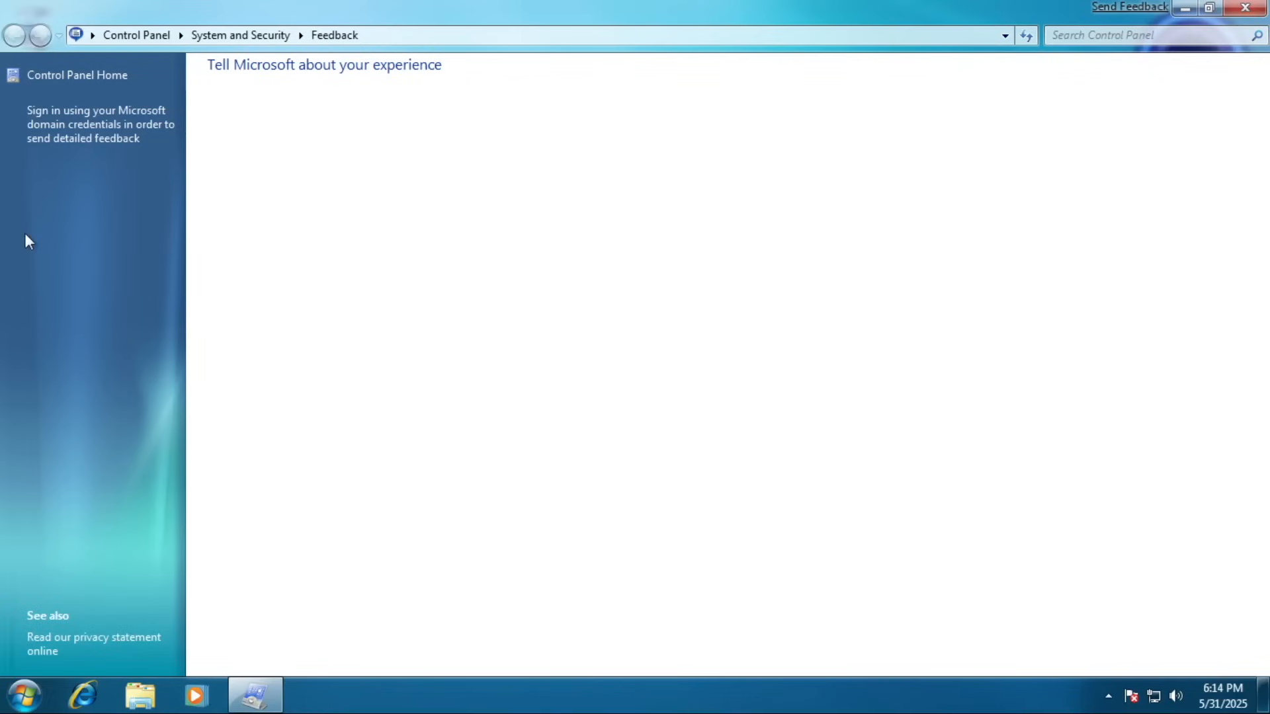
key("alt+F4")
key("super")
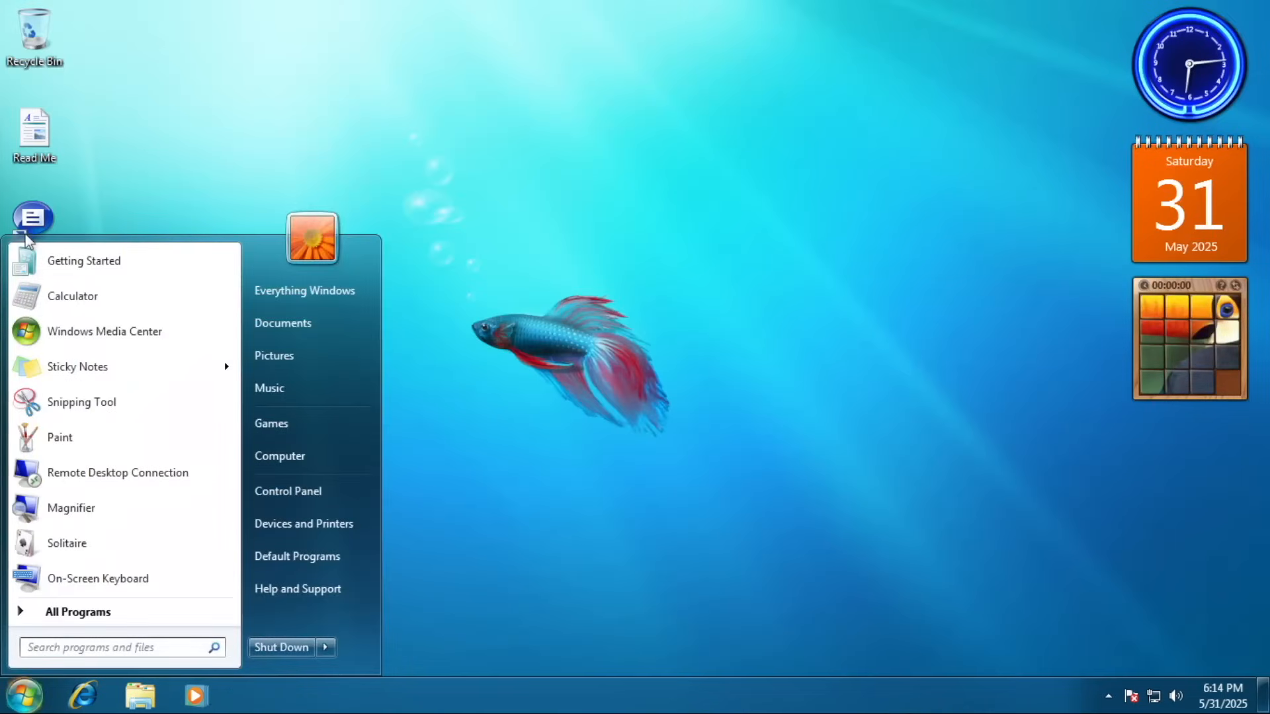
left_click(145, 275)
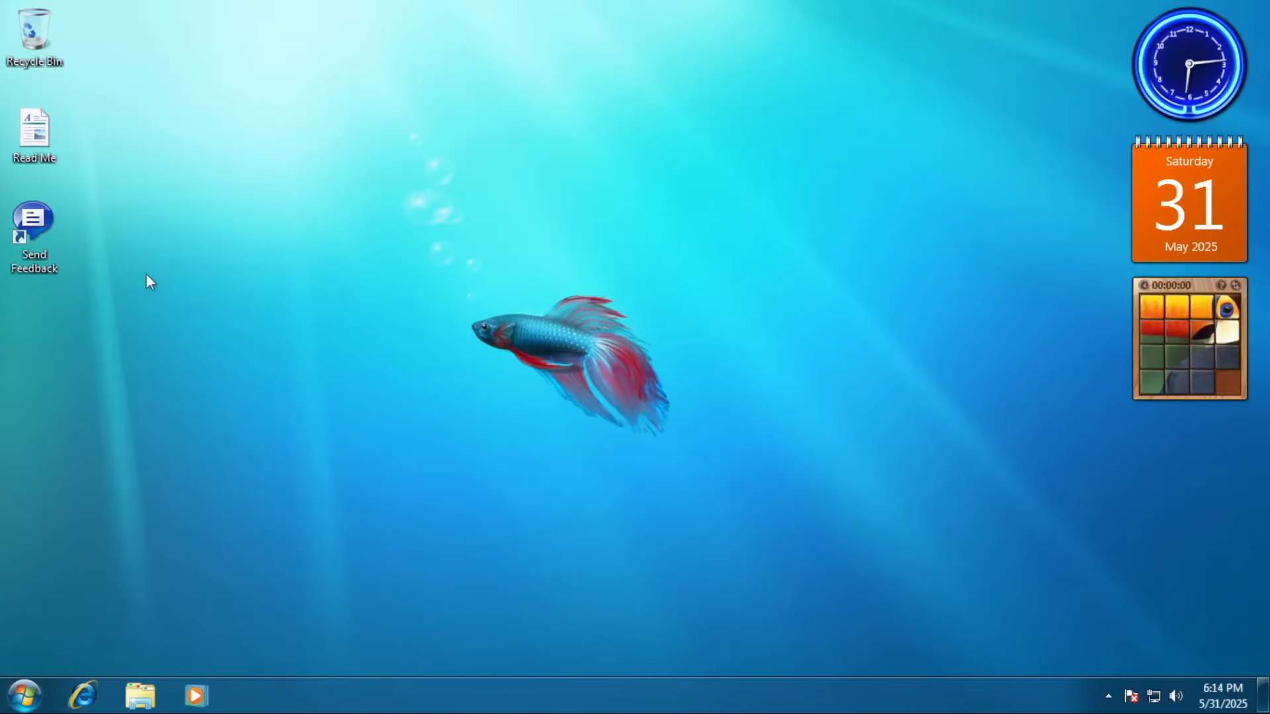